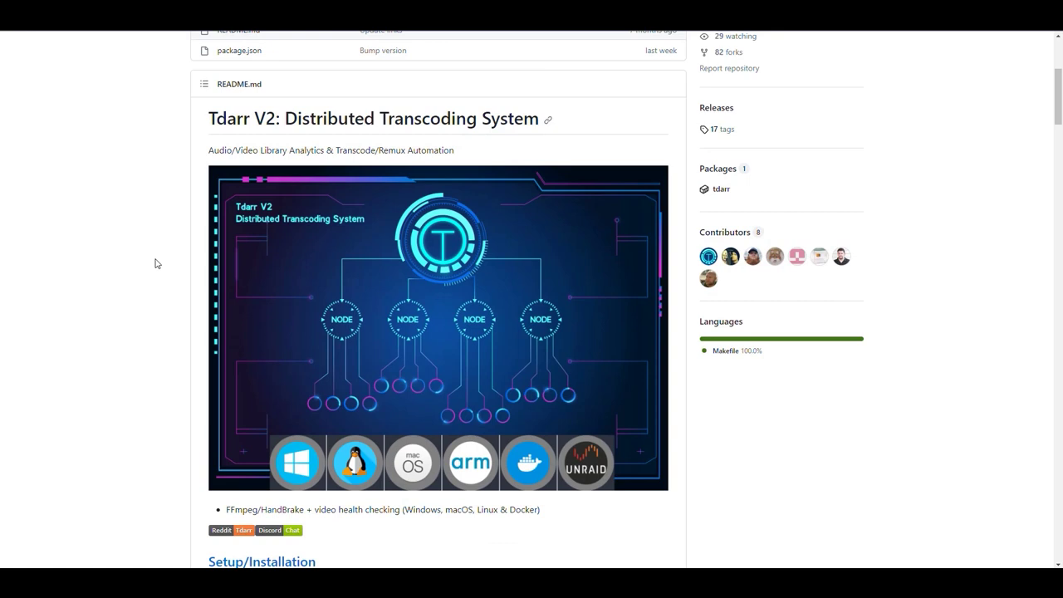
- Review the Tdarr V2 README on GitHub, including its description, components and feature list
{"action": "left_click_drag", "start_coordinate": [325, 150], "coordinate": [208, 150]}
{"action": "left_click_drag", "start_coordinate": [458, 152], "coordinate": [337, 151]}
{"action": "left_click", "coordinate": [122, 190]}
{"action": "scroll", "coordinate": [157, 264], "scroll_direction": "down", "scroll_amount": 8}
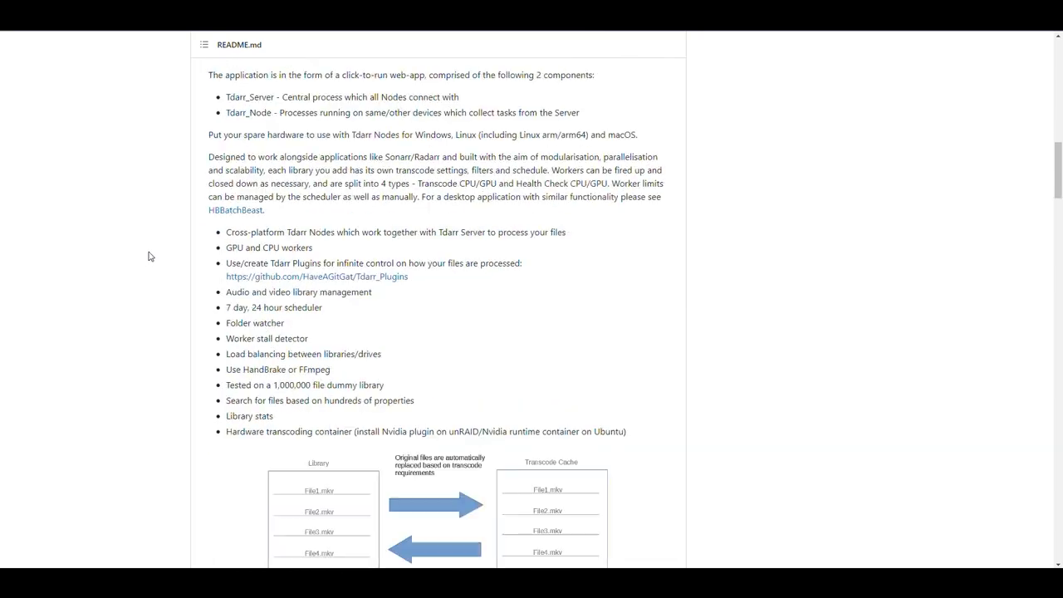
{"action": "scroll", "coordinate": [150, 256], "scroll_direction": "up", "scroll_amount": 8}
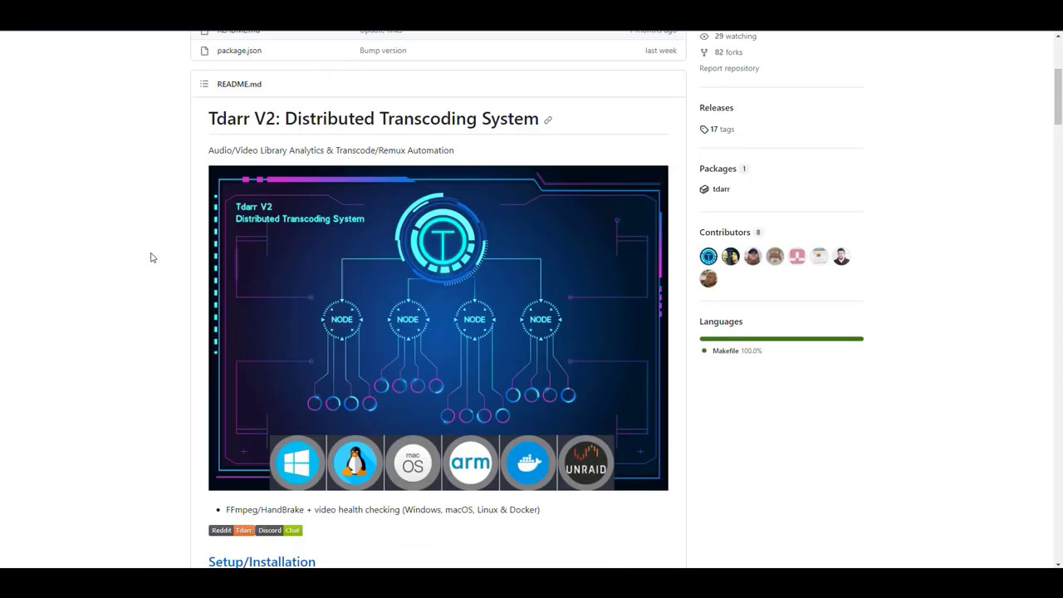
{"action": "scroll", "coordinate": [151, 258], "scroll_direction": "up", "scroll_amount": 3}
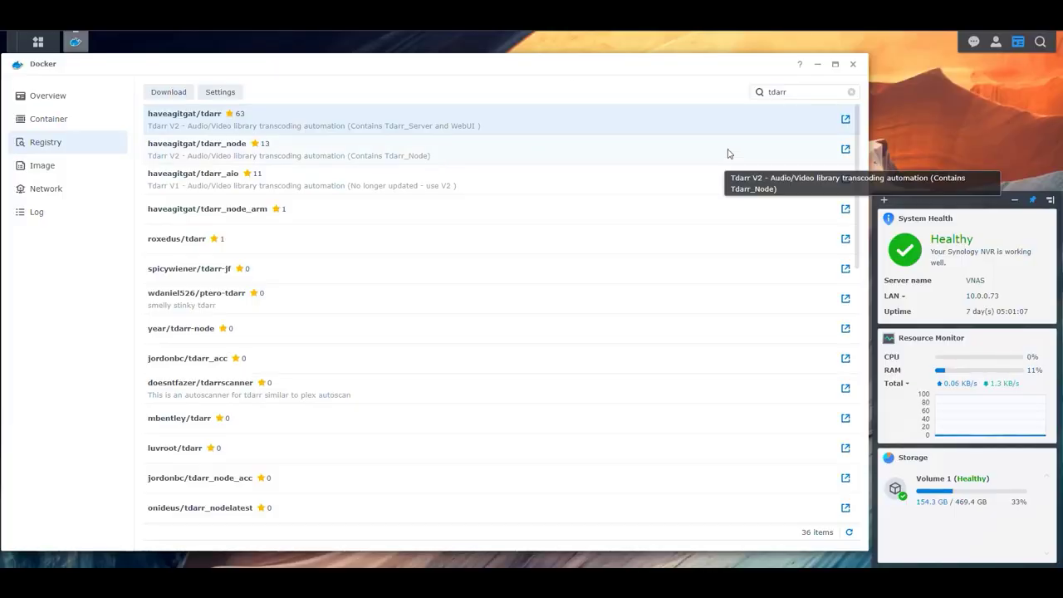
- Switch to Synology Docker, search the registry for tdarr and download the haveagitgat/tdarr image with the latest tag
{"action": "left_click", "coordinate": [795, 89]}
{"action": "key", "text": "Return"}
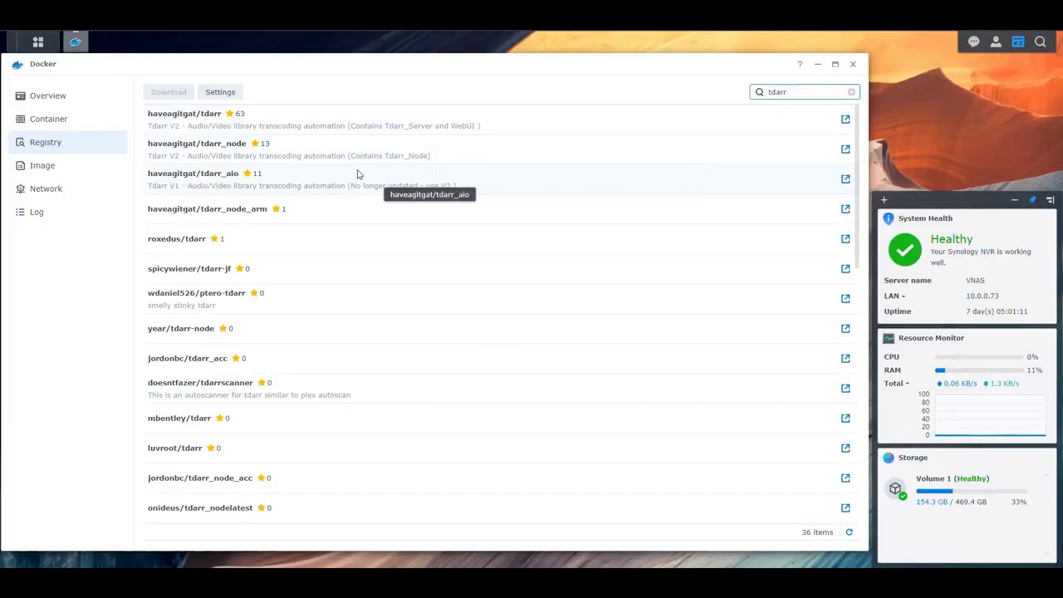
{"action": "left_click", "coordinate": [314, 117]}
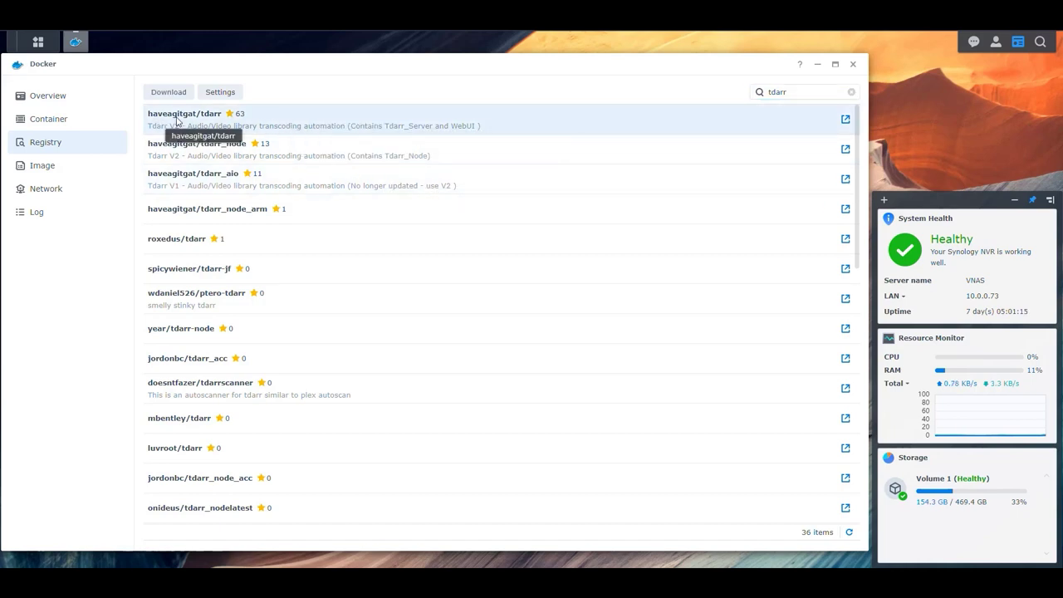
{"action": "double_click", "coordinate": [328, 120]}
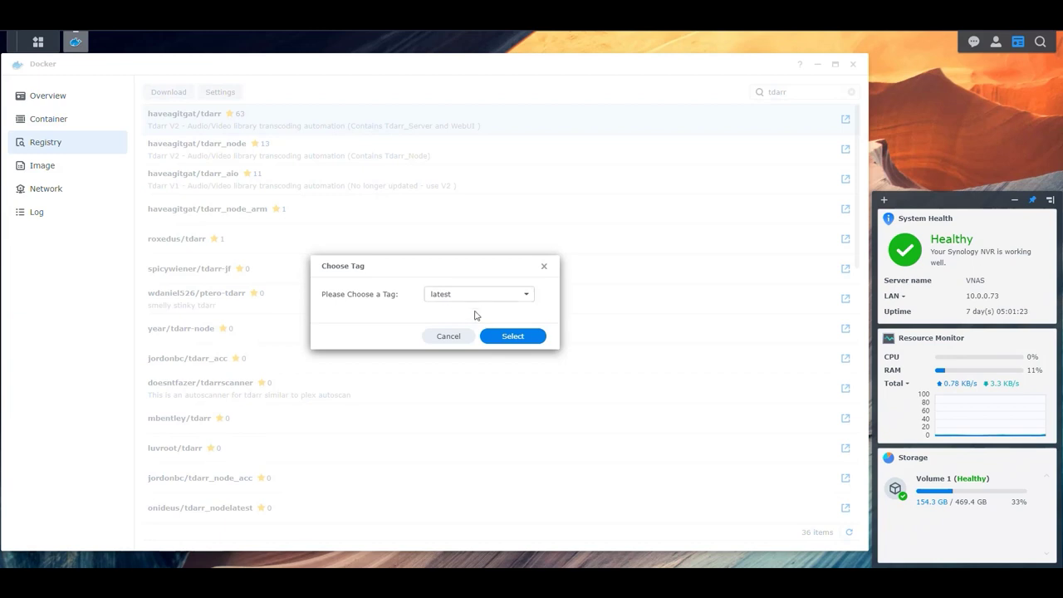
{"action": "left_click", "coordinate": [513, 336]}
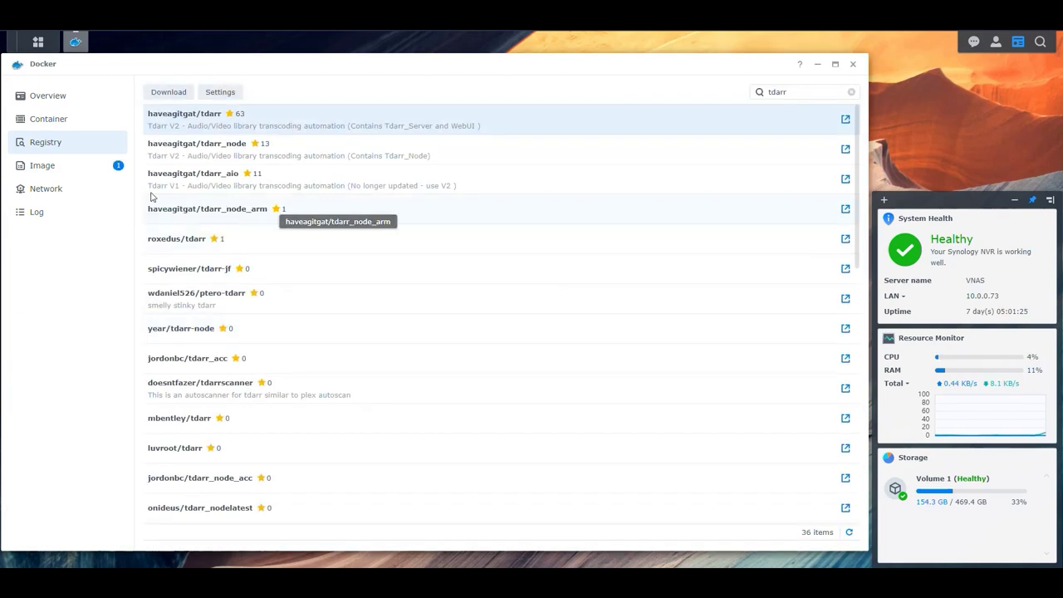
- Show the downloaded Docker images and clear all system notifications
{"action": "left_click", "coordinate": [48, 169]}
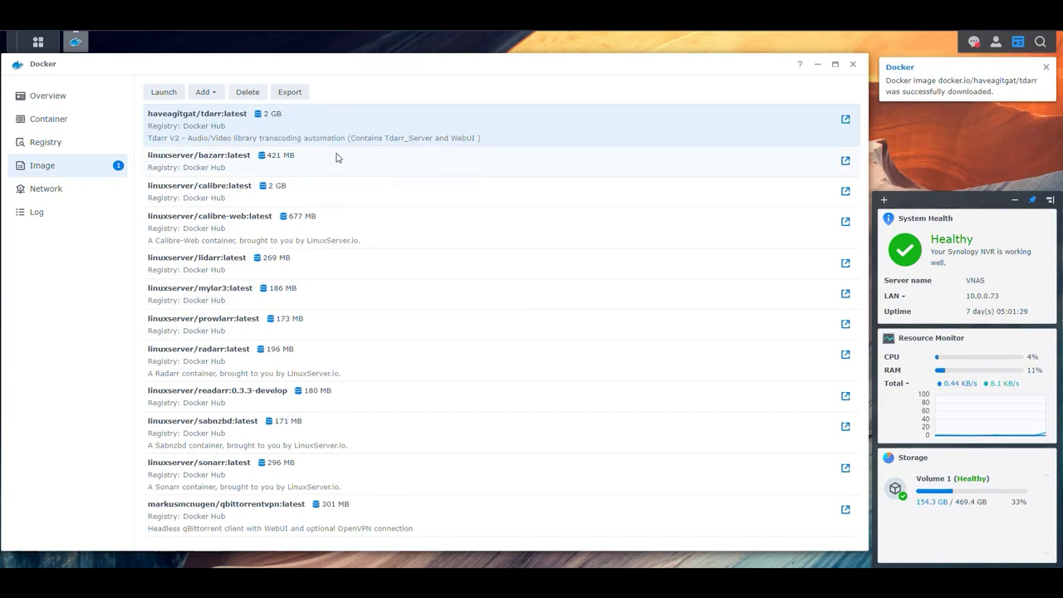
{"action": "left_click", "coordinate": [1046, 67]}
{"action": "left_click", "coordinate": [981, 44]}
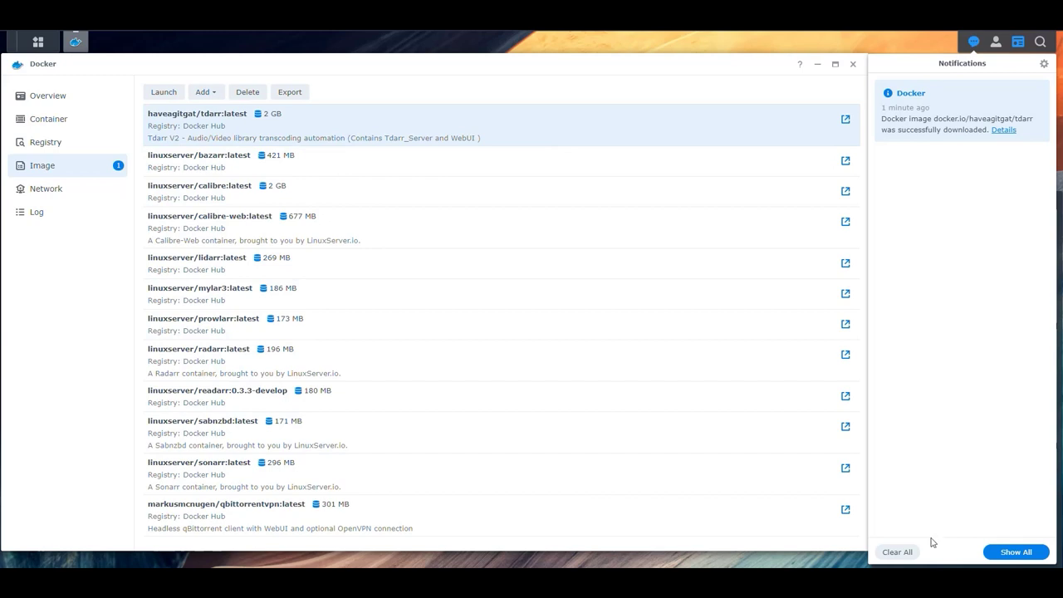
{"action": "left_click", "coordinate": [906, 551]}
{"action": "left_click", "coordinate": [652, 321]}
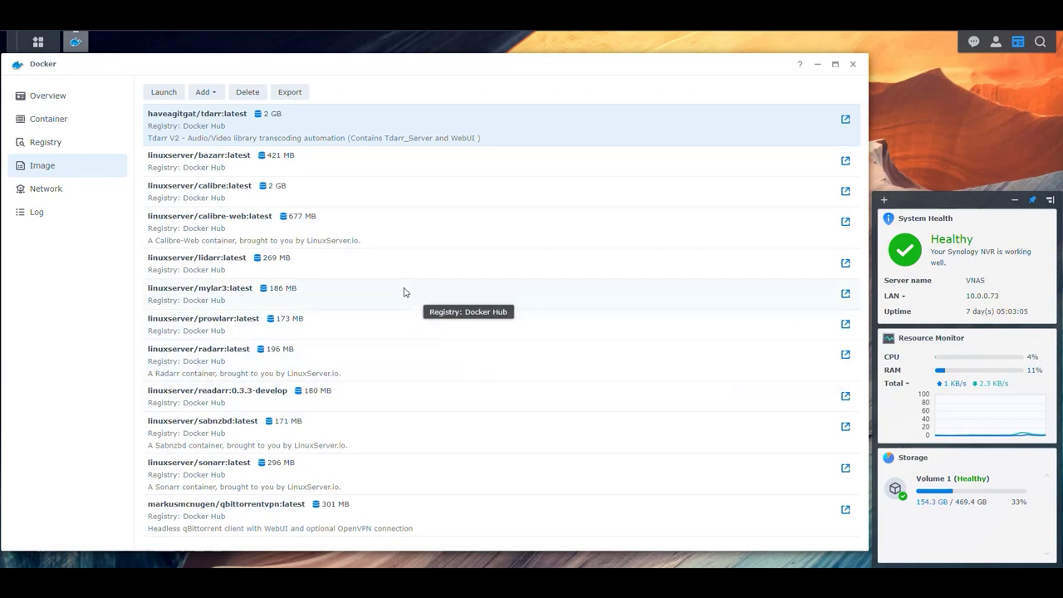
- Create a container from the haveagitgat/tdarr:latest image on the bridge network and name it Tdarr
{"action": "double_click", "coordinate": [220, 124]}
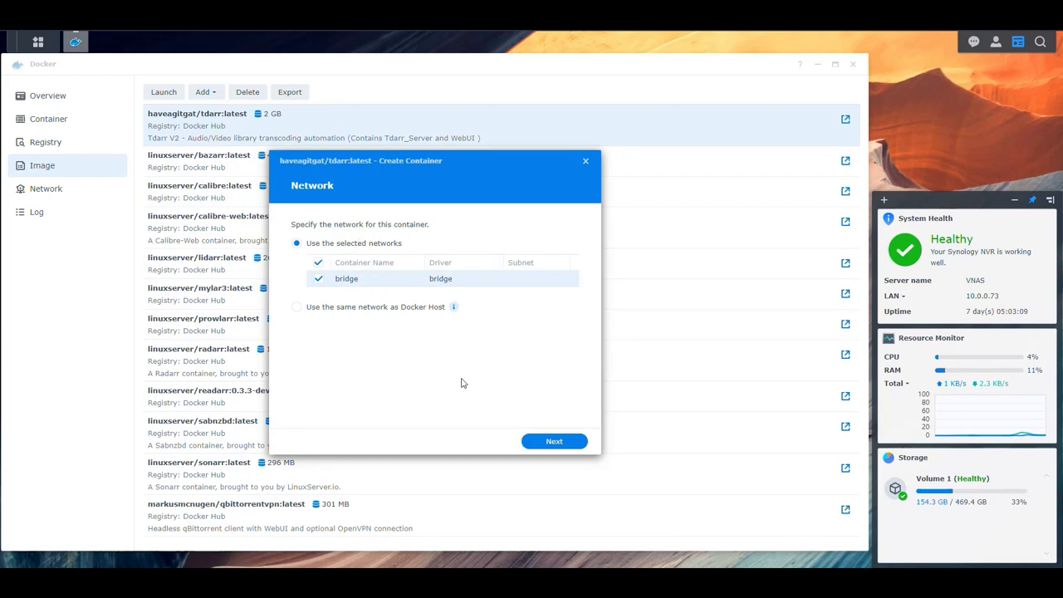
{"action": "left_click", "coordinate": [555, 442]}
{"action": "left_click", "coordinate": [487, 225]}
{"action": "key", "text": "BackSpace"}
{"action": "key", "text": "BackSpace"}
{"action": "key", "text": "BackSpace"}
{"action": "key", "text": "BackSpace"}
{"action": "key", "text": "BackSpace"}
{"action": "key", "text": "BackSpace"}
{"action": "key", "text": "BackSpace"}
{"action": "key", "text": "BackSpace"}
{"action": "key", "text": "BackSpace"}
{"action": "key", "text": "BackSpace"}
{"action": "key", "text": "BackSpace"}
{"action": "key", "text": "BackSpace"}
{"action": "key", "text": "BackSpace"}
{"action": "key", "text": "BackSpace"}
{"action": "type", "text": "Tdarr"}
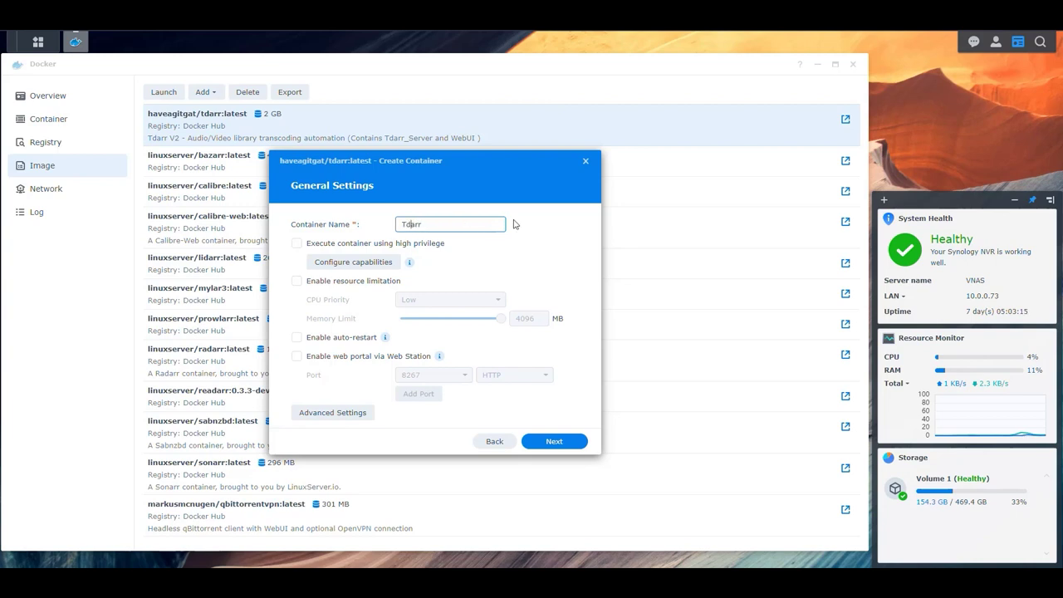
- Enable resource limitation and auto-restart for the container, and open its advanced settings
{"action": "left_click", "coordinate": [344, 283]}
{"action": "left_click", "coordinate": [342, 340]}
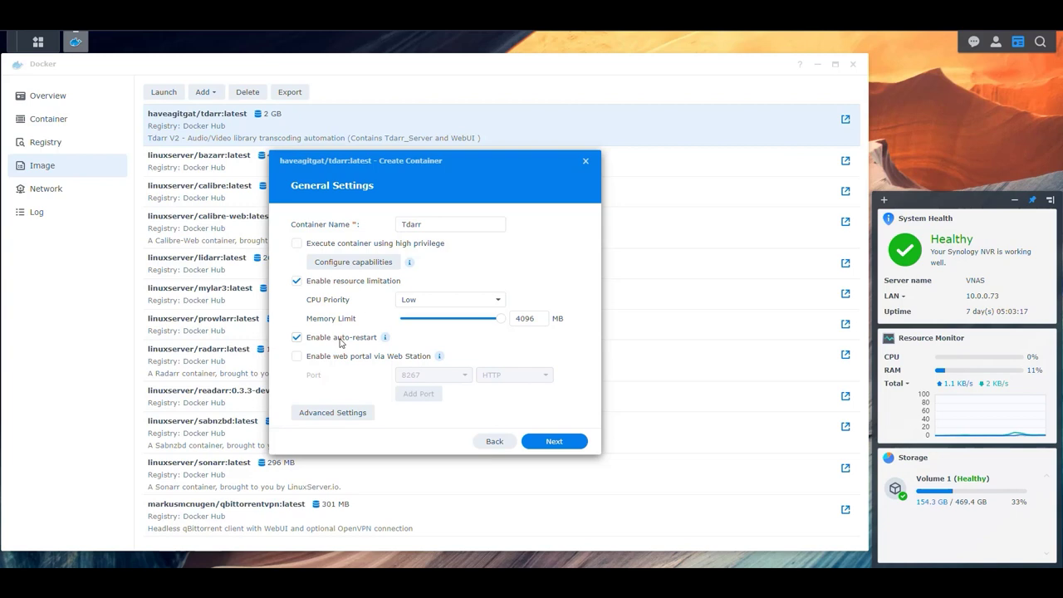
{"action": "left_click", "coordinate": [331, 415]}
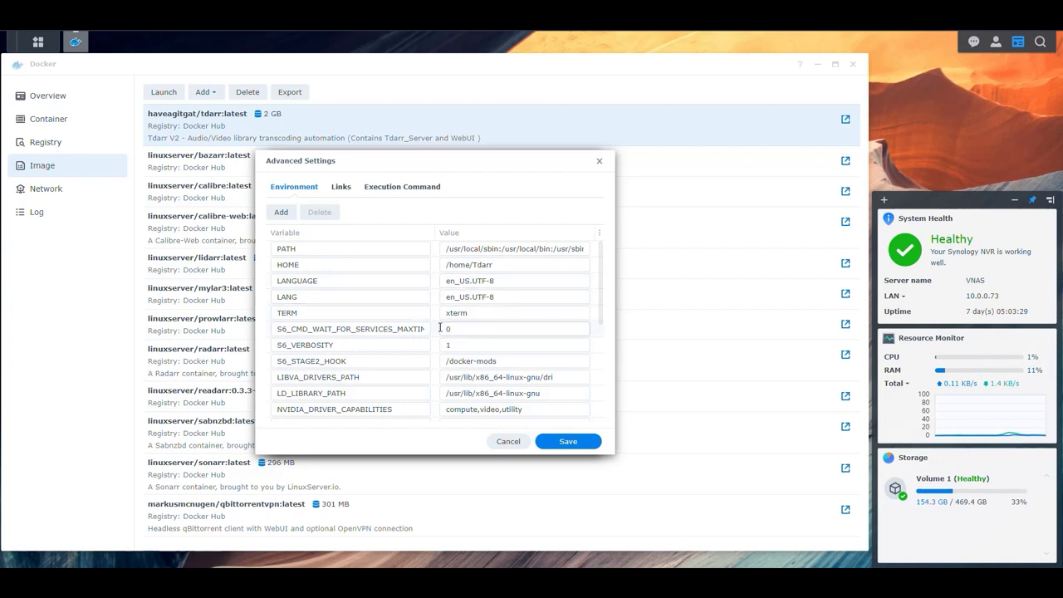
- Set the TZ environment variable to America/New_York
{"action": "scroll", "coordinate": [440, 329], "scroll_direction": "down", "scroll_amount": 5}
{"action": "left_click", "coordinate": [492, 349]}
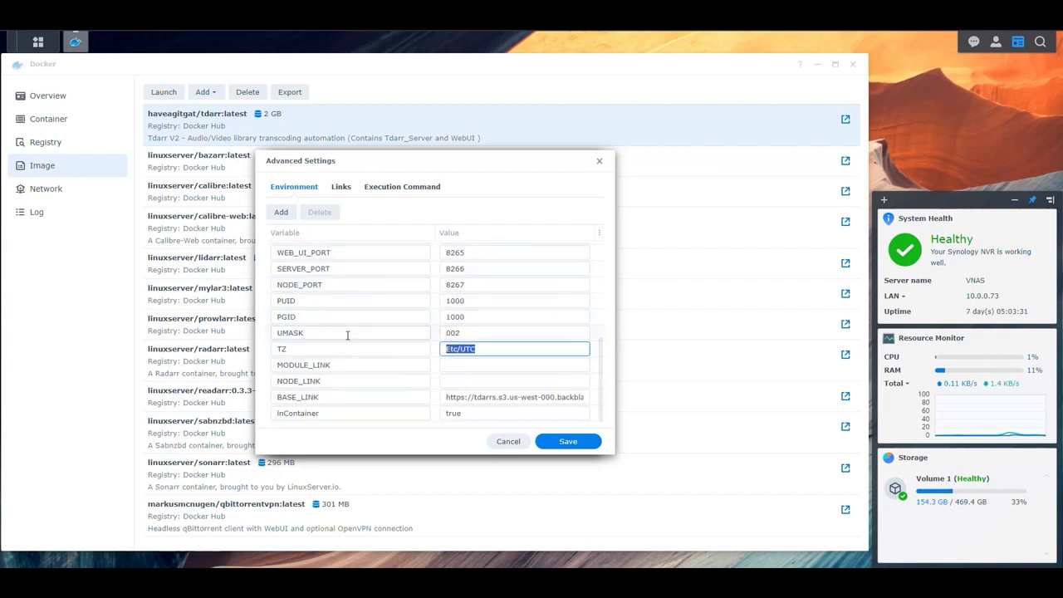
{"action": "type", "text": "America/New_York"}
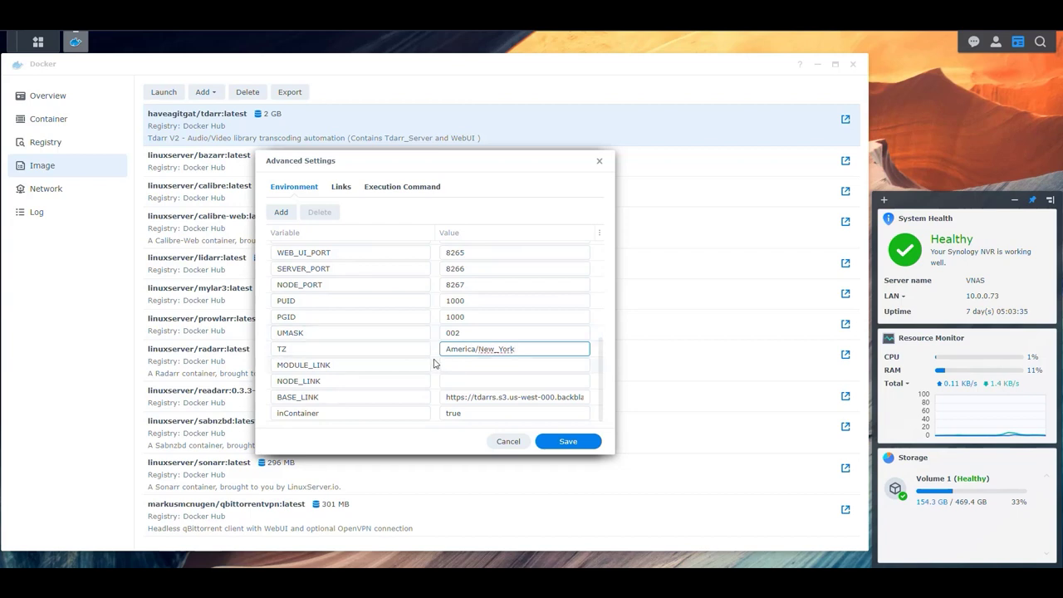
- Set the PUID environment variable to 1026 and PGID to 100
{"action": "left_click", "coordinate": [481, 301]}
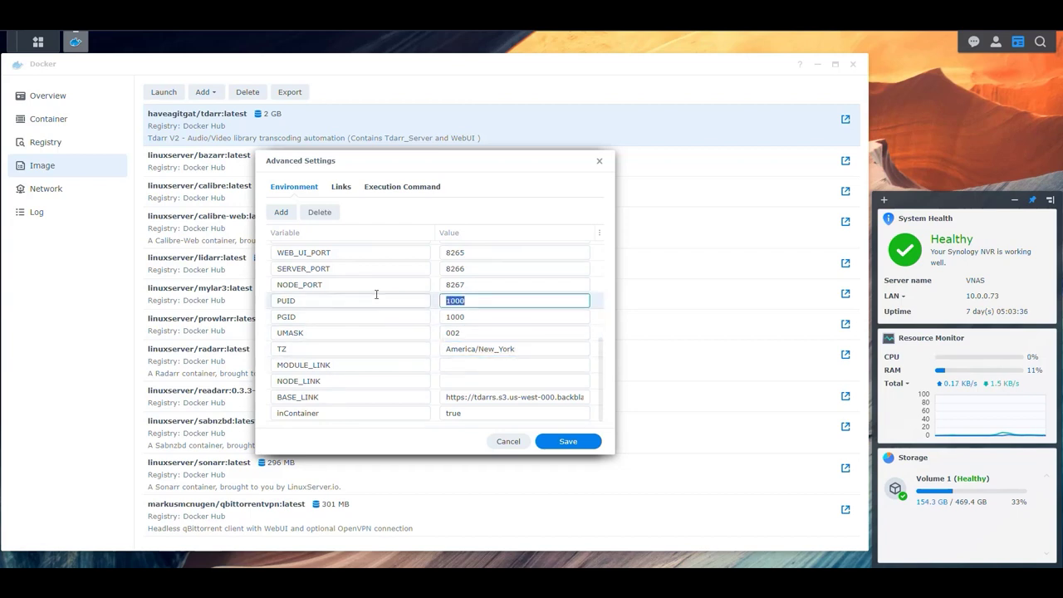
{"action": "type", "text": "1026"}
{"action": "key", "text": "Tab"}
{"action": "type", "text": "10"}
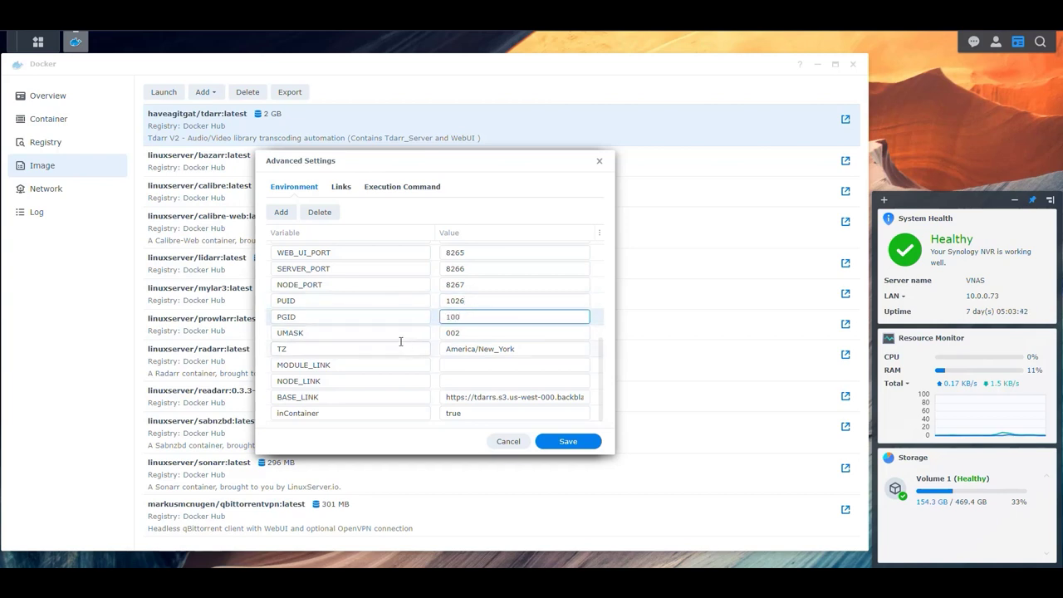
- Check the values of the WEB_UI_PORT, SERVER_PORT and NODE_PORT environment variables
{"action": "scroll", "coordinate": [399, 329], "scroll_direction": "up", "scroll_amount": 5}
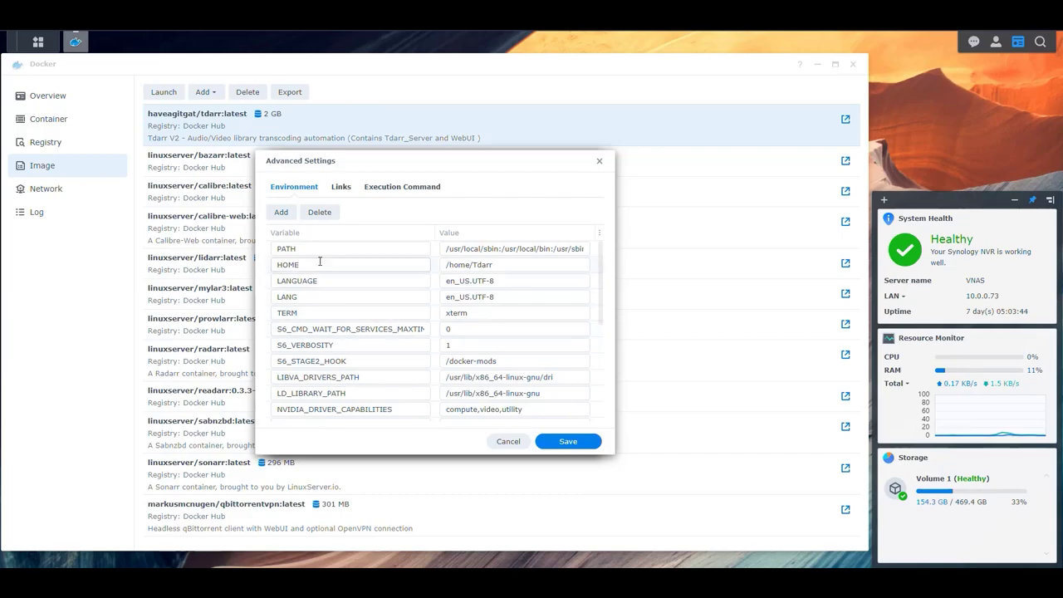
{"action": "scroll", "coordinate": [376, 356], "scroll_direction": "down", "scroll_amount": 5}
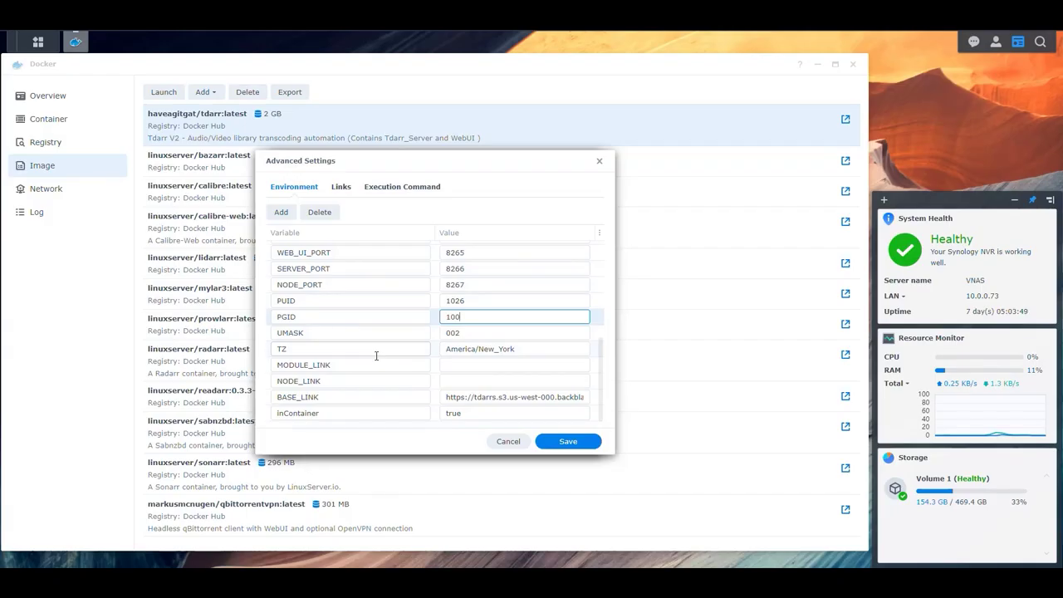
{"action": "scroll", "coordinate": [378, 359], "scroll_direction": "up", "scroll_amount": 5}
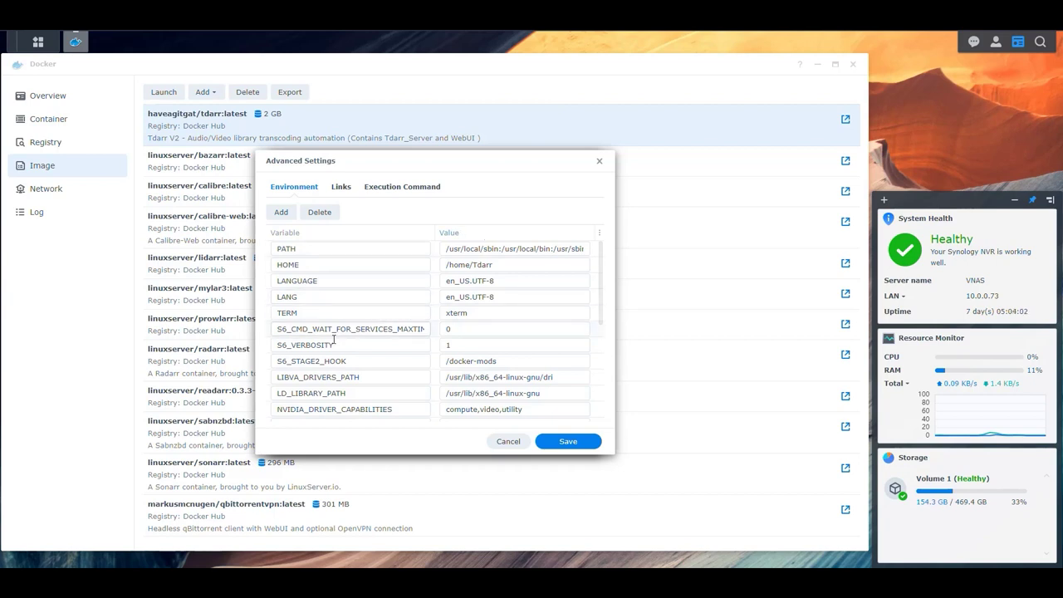
{"action": "scroll", "coordinate": [332, 342], "scroll_direction": "down", "scroll_amount": 5}
{"action": "scroll", "coordinate": [327, 311], "scroll_direction": "up", "scroll_amount": 2}
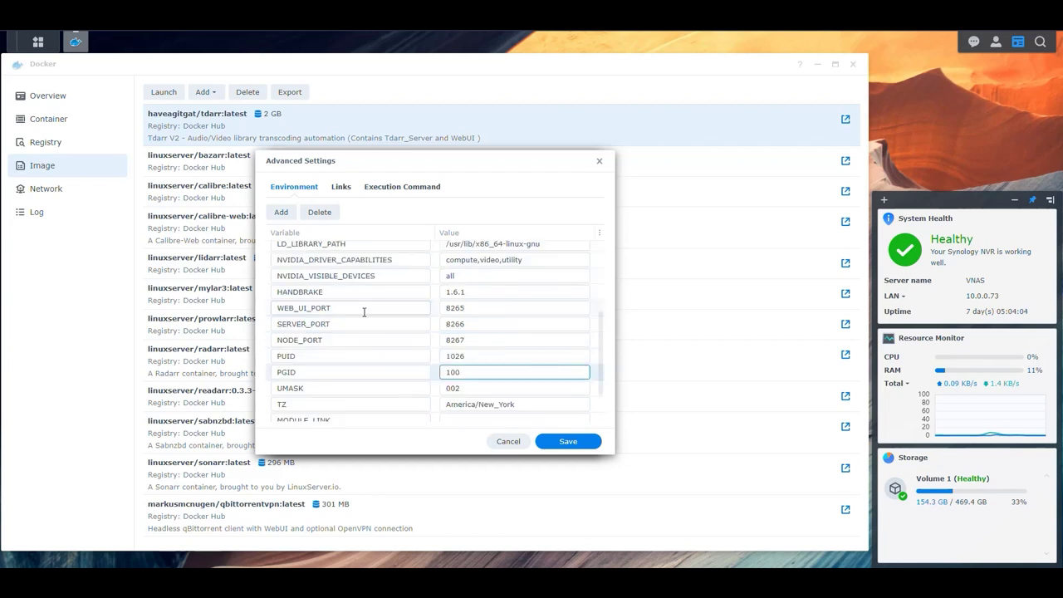
{"action": "left_click", "coordinate": [475, 307]}
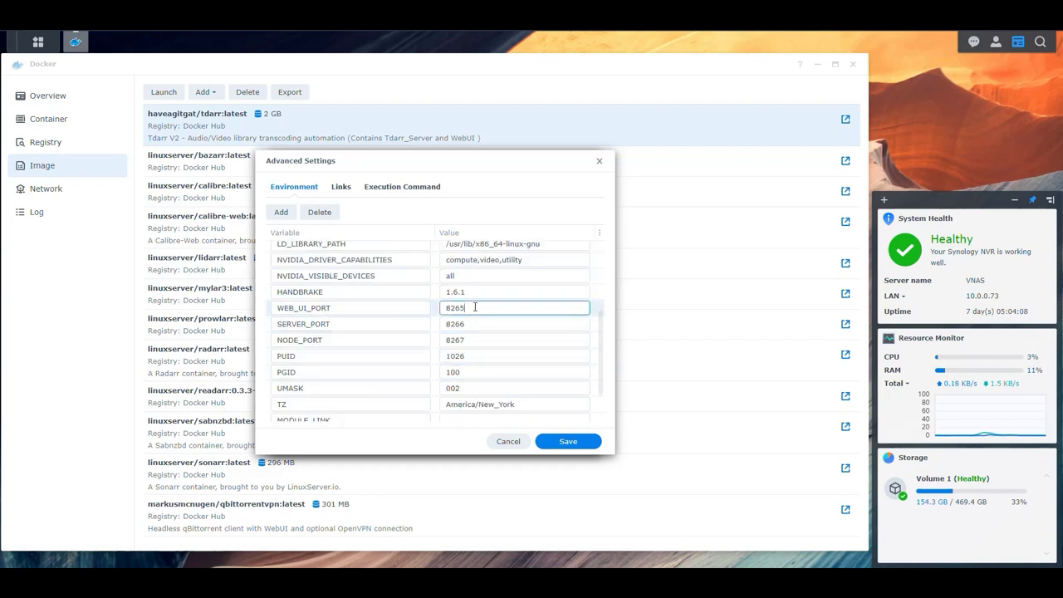
{"action": "left_click", "coordinate": [349, 325]}
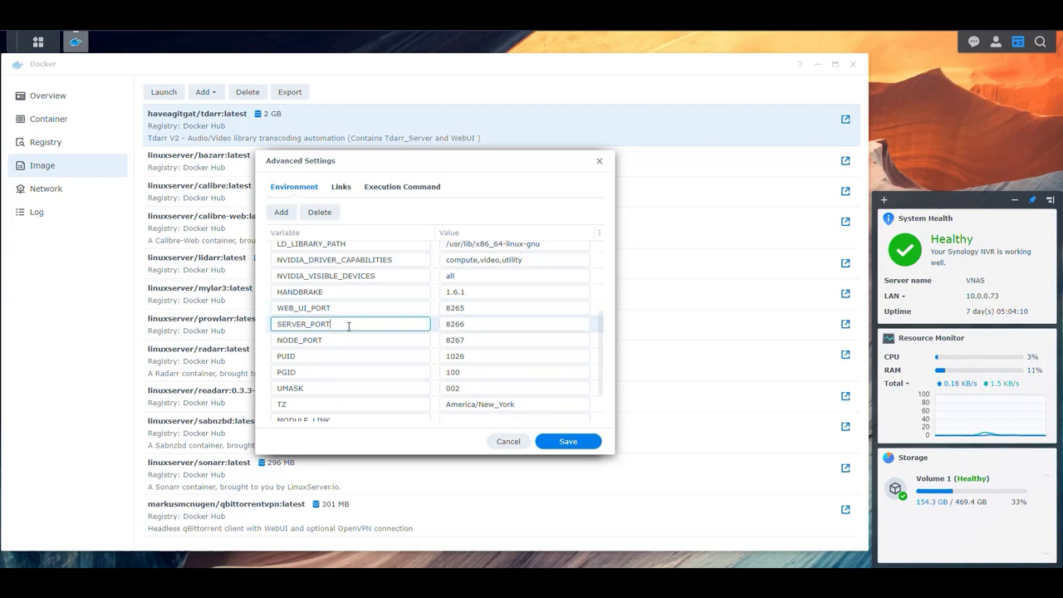
{"action": "left_click", "coordinate": [485, 325]}
{"action": "left_click", "coordinate": [485, 340]}
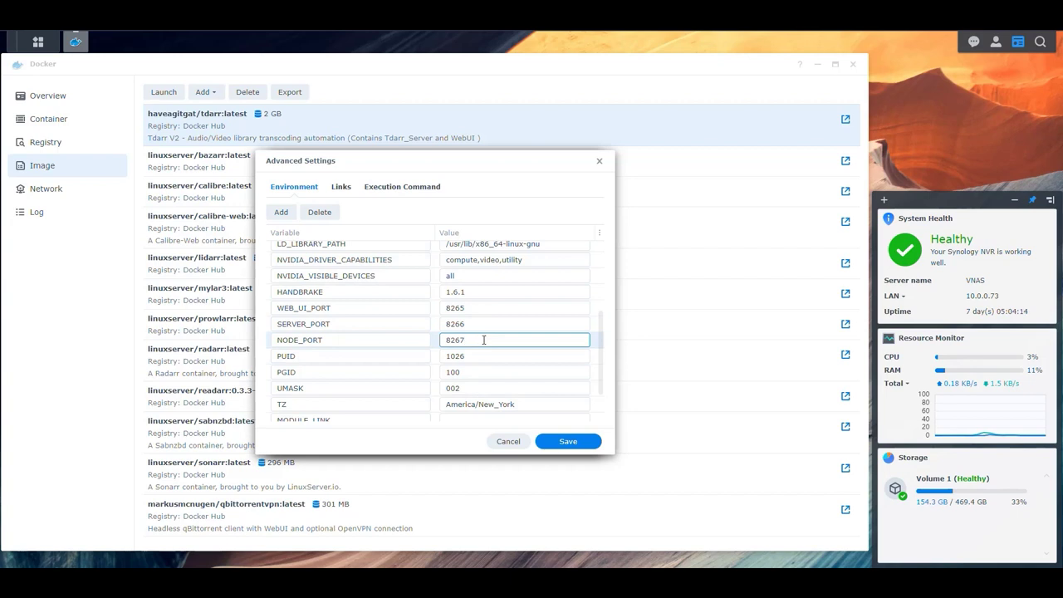
{"action": "double_click", "coordinate": [478, 307]}
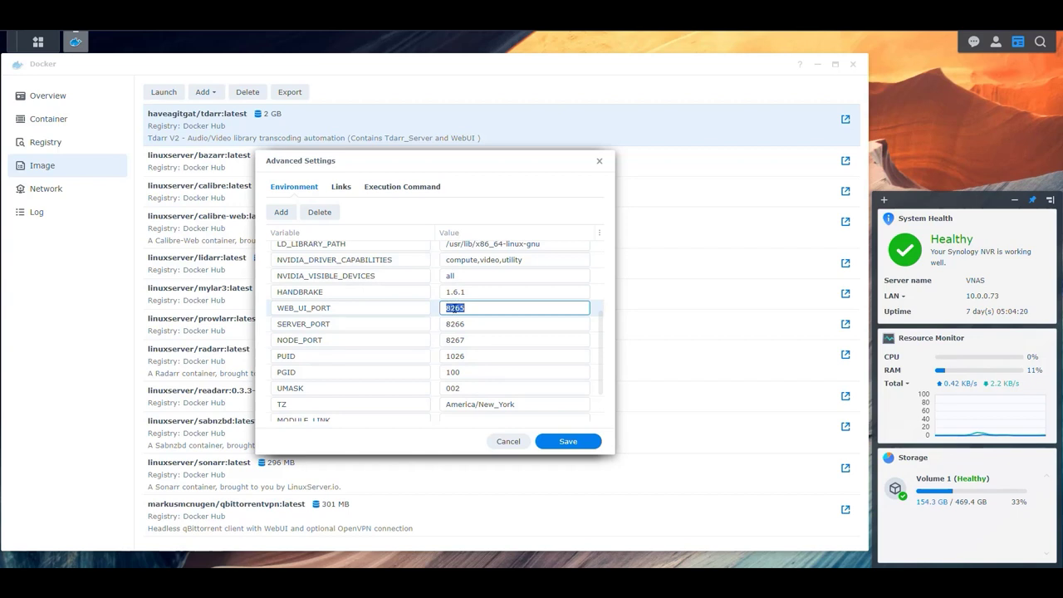
{"action": "double_click", "coordinate": [480, 324]}
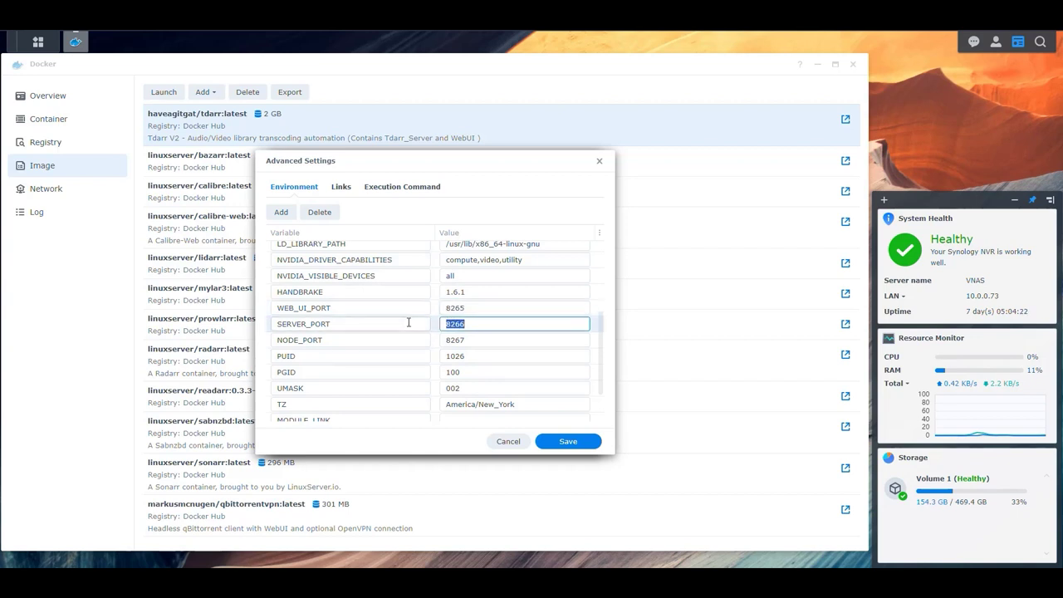
{"action": "double_click", "coordinate": [475, 339]}
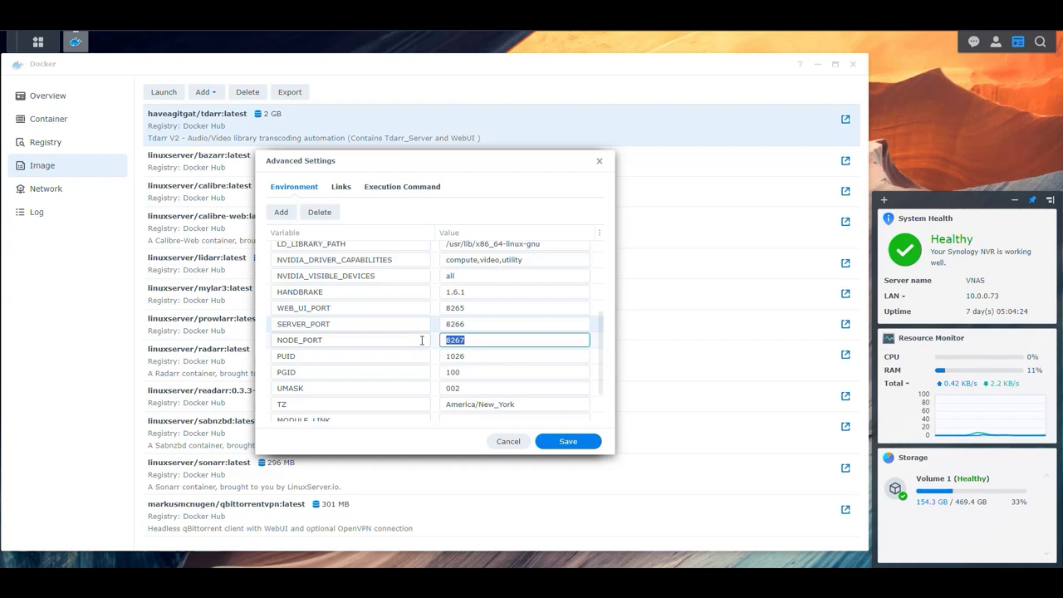
{"action": "left_click", "coordinate": [465, 339]}
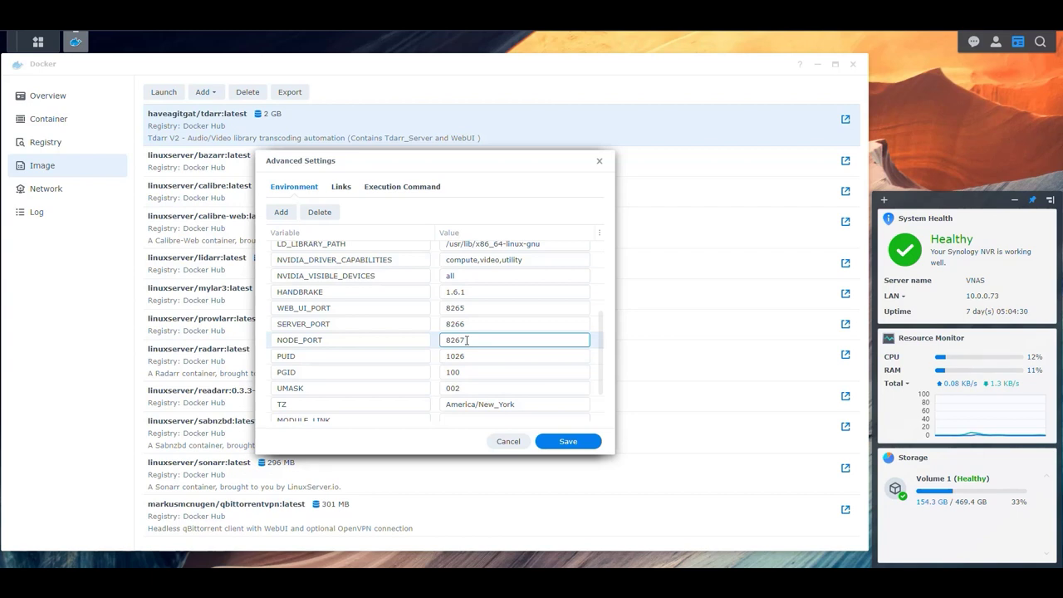
- Check the UMASK and inContainer environment variables, and look over the rest of the variable list
{"action": "scroll", "coordinate": [419, 335], "scroll_direction": "down", "scroll_amount": 2}
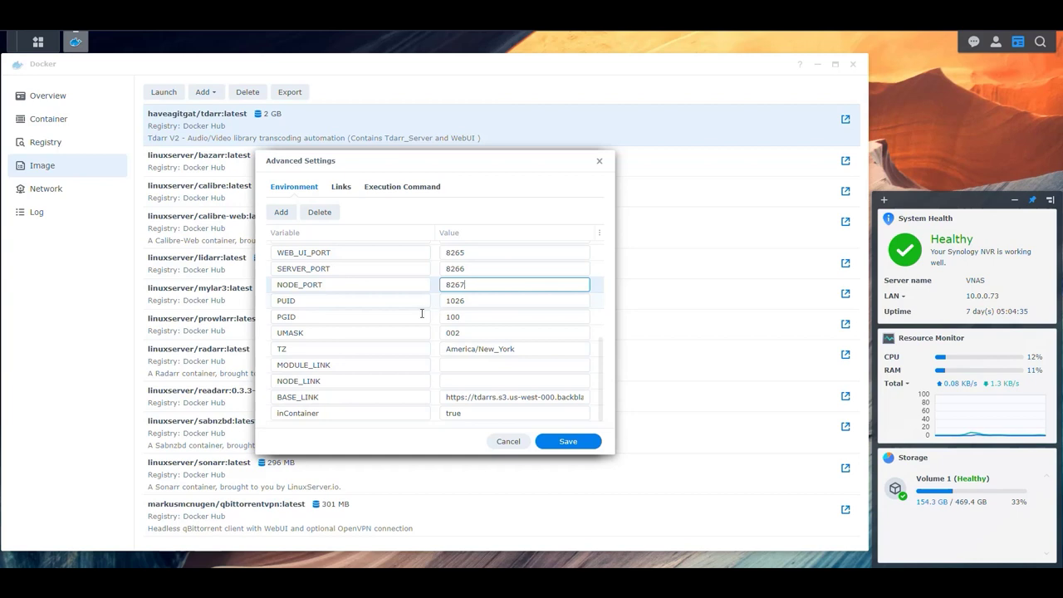
{"action": "left_click", "coordinate": [387, 332]}
{"action": "left_click", "coordinate": [457, 333]}
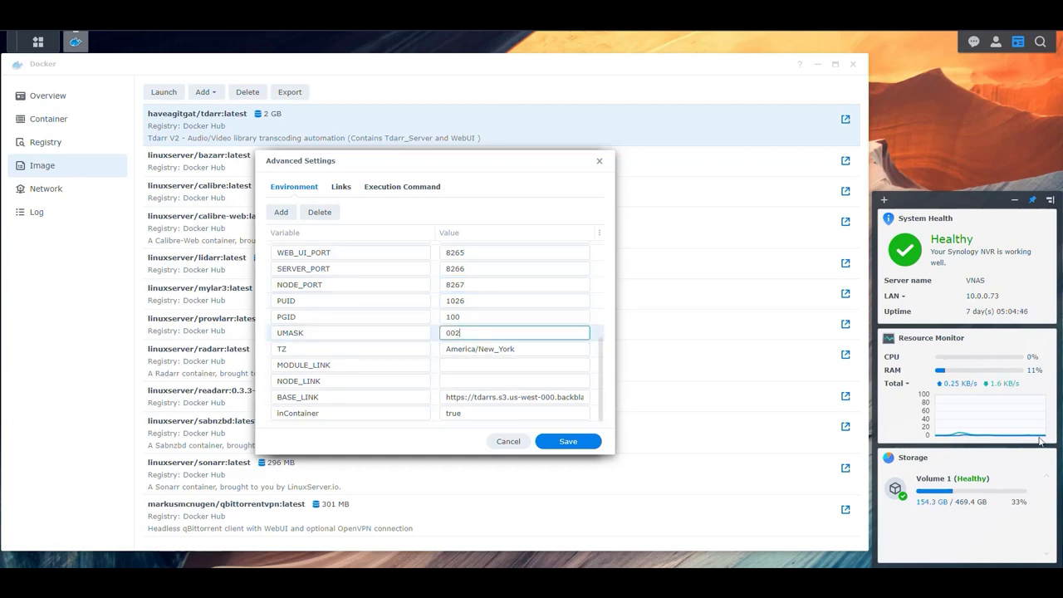
{"action": "left_click", "coordinate": [356, 413]}
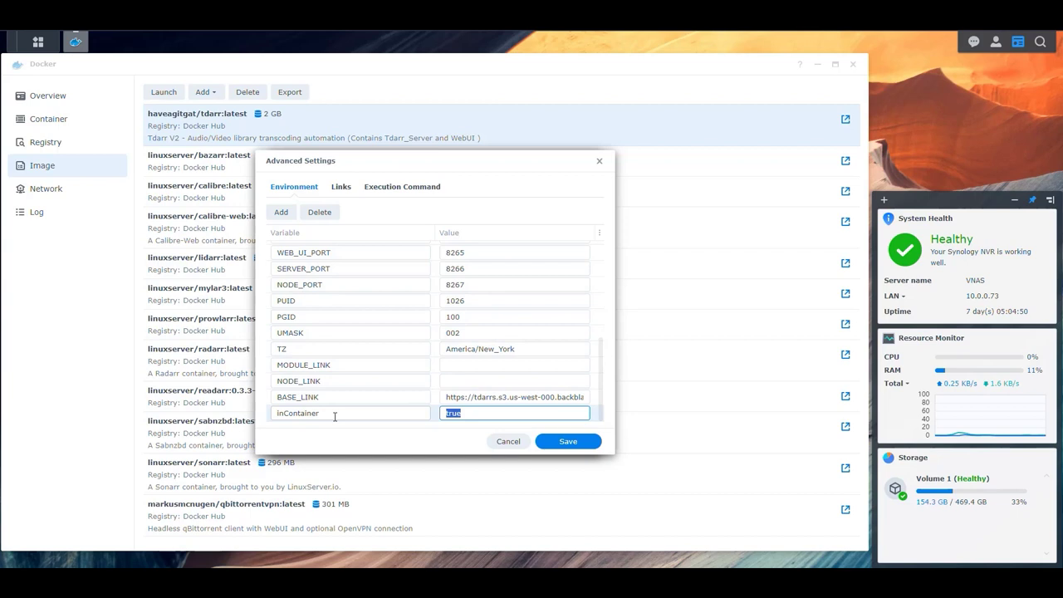
{"action": "left_click", "coordinate": [480, 414]}
{"action": "left_click", "coordinate": [325, 414]}
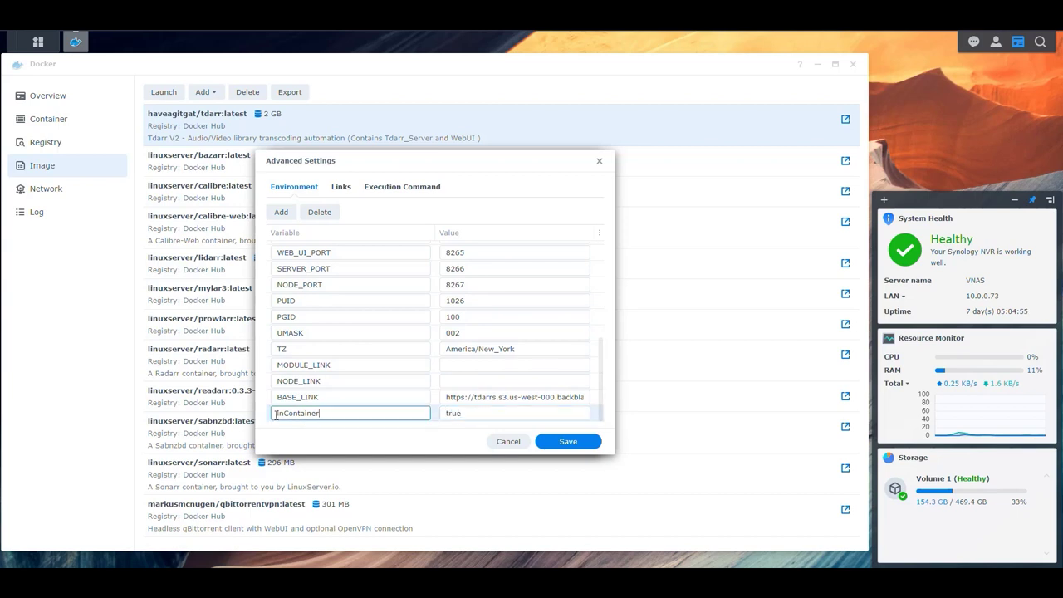
{"action": "left_click", "coordinate": [334, 413]}
{"action": "key", "text": "Tab"}
{"action": "left_click", "coordinate": [380, 413]}
{"action": "scroll", "coordinate": [368, 387], "scroll_direction": "up", "scroll_amount": 2}
{"action": "scroll", "coordinate": [368, 382], "scroll_direction": "up", "scroll_amount": 3}
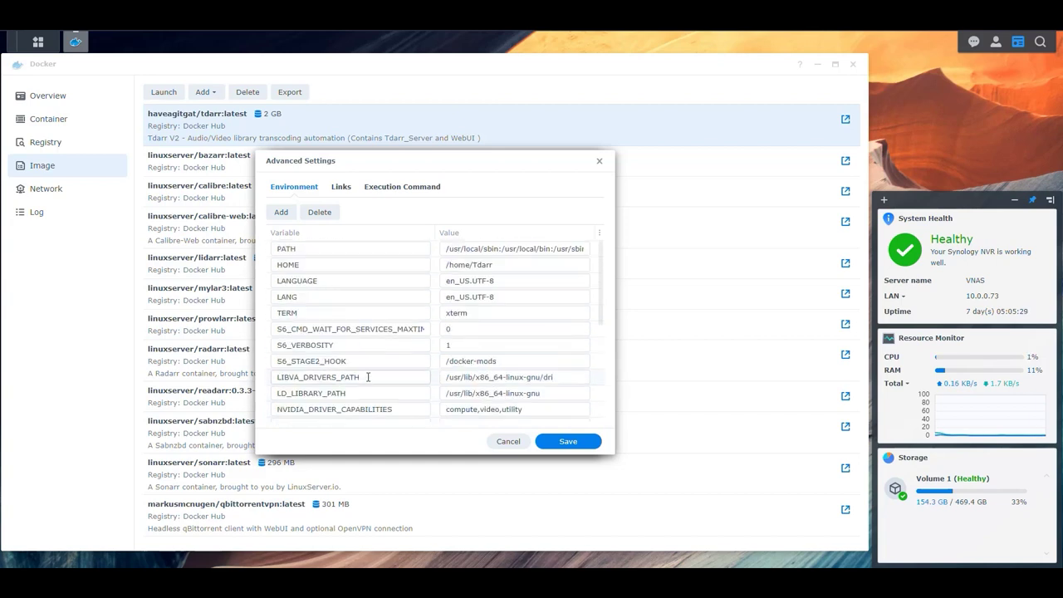
{"action": "scroll", "coordinate": [370, 371], "scroll_direction": "down", "scroll_amount": 5}
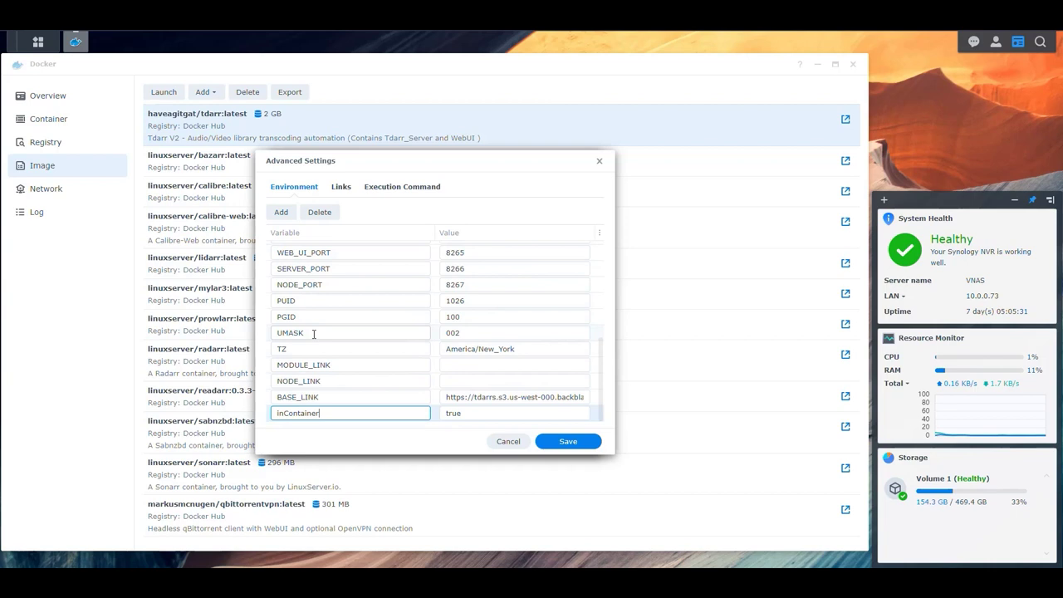
- Add the environment variable nodeID with the value InternalNode at the end of the variable list
{"action": "scroll", "coordinate": [387, 335], "scroll_direction": "down", "scroll_amount": 1}
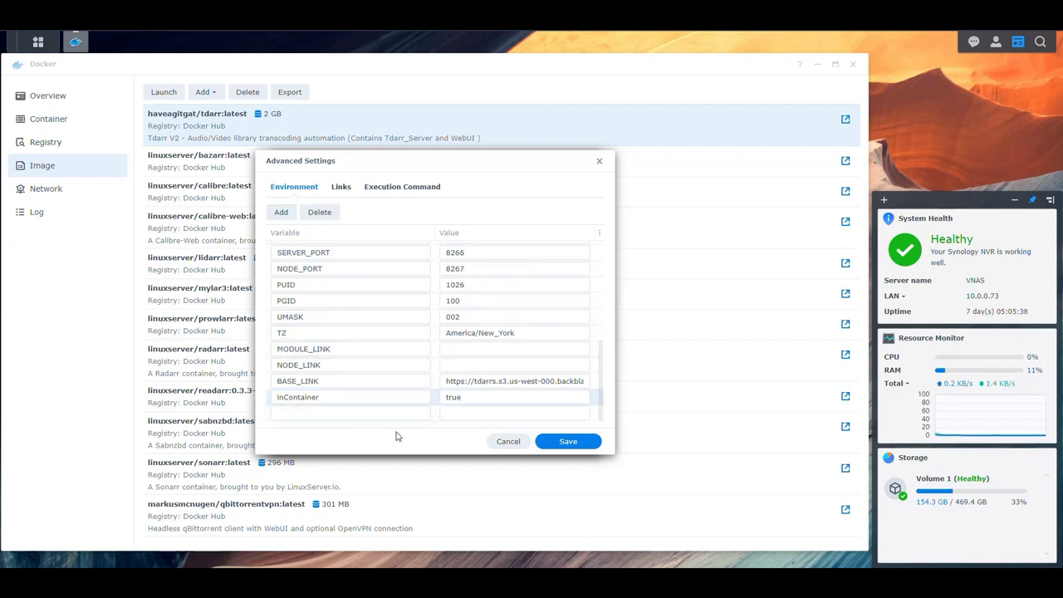
{"action": "left_click", "coordinate": [359, 413]}
{"action": "type", "text": "nodeID"}
{"action": "key", "text": "Tab"}
{"action": "type", "text": "InternalNode"}
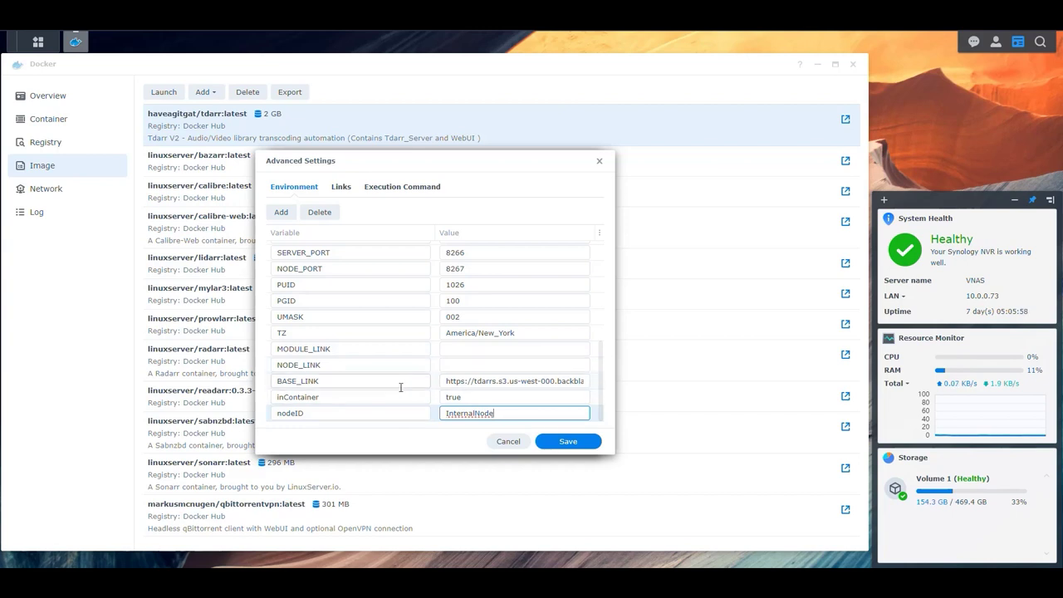
- Set the NVIDIA_DRIVER_CAPABILITIES environment variable to all and check the value of NVIDIA_VISIBLE_DEVICES
{"action": "scroll", "coordinate": [387, 374], "scroll_direction": "up", "scroll_amount": 5}
{"action": "left_click_drag", "start_coordinate": [532, 354], "coordinate": [380, 354]}
{"action": "type", "text": "all"}
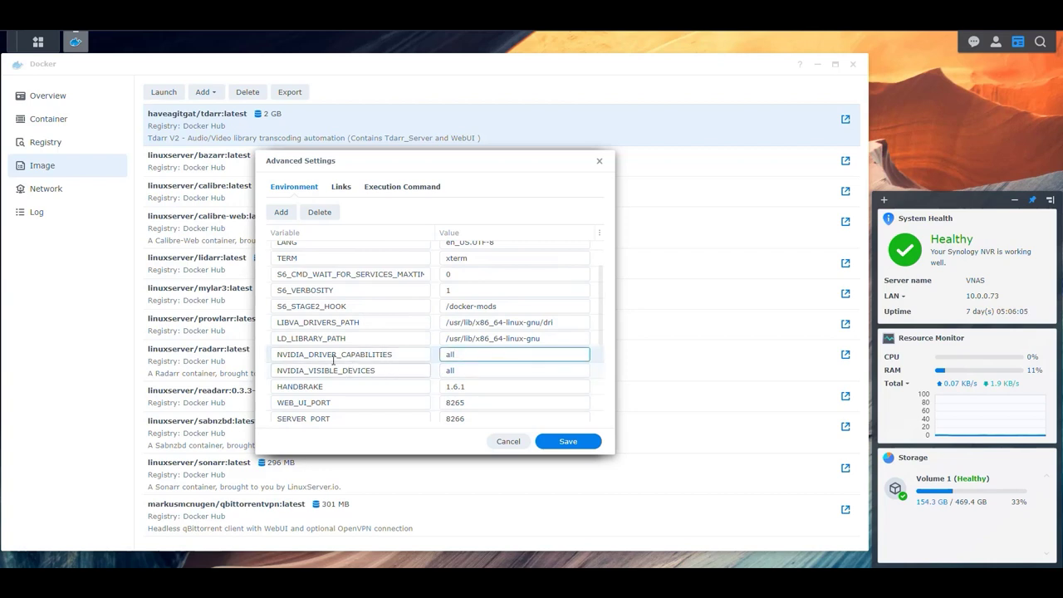
{"action": "left_click_drag", "start_coordinate": [472, 355], "coordinate": [341, 370]}
{"action": "left_click", "coordinate": [482, 371]}
{"action": "double_click", "coordinate": [486, 371]}
{"action": "left_click", "coordinate": [487, 370]}
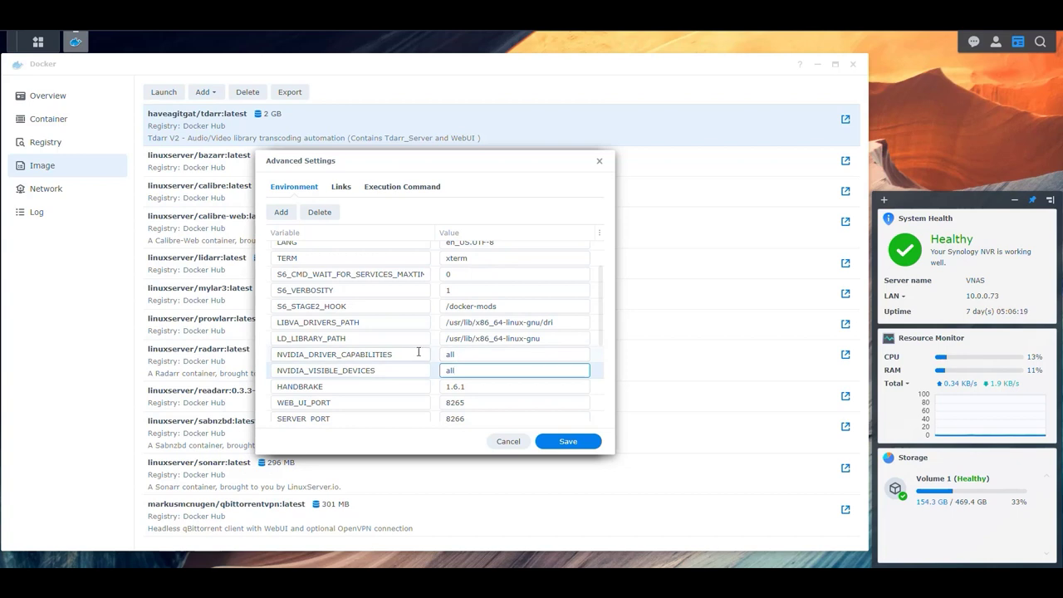
- Check the name of the inContainer environment variable near the end of the list
{"action": "scroll", "coordinate": [386, 342], "scroll_direction": "down", "scroll_amount": 3}
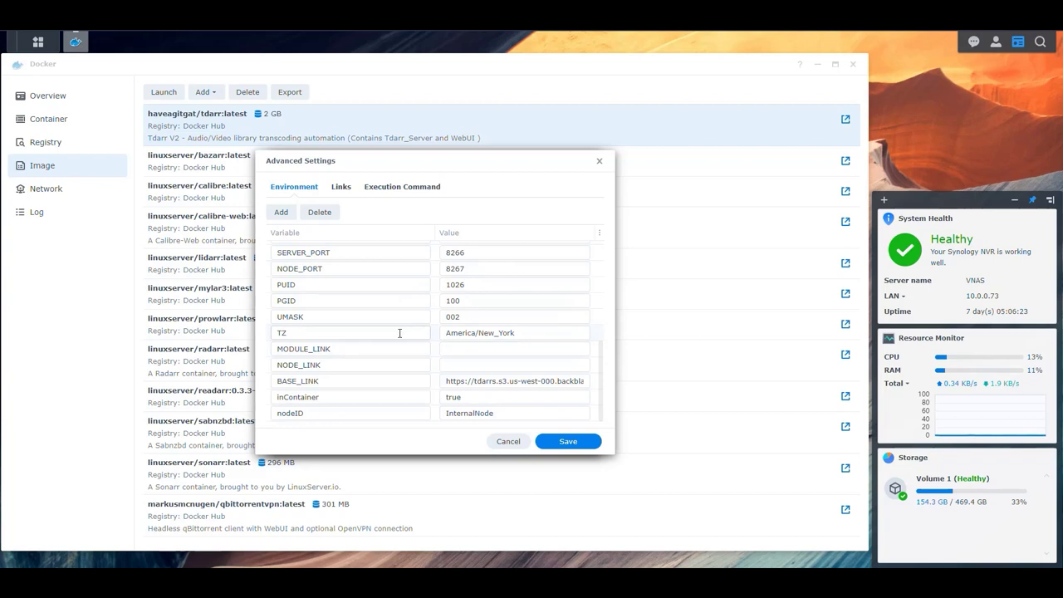
{"action": "double_click", "coordinate": [335, 398]}
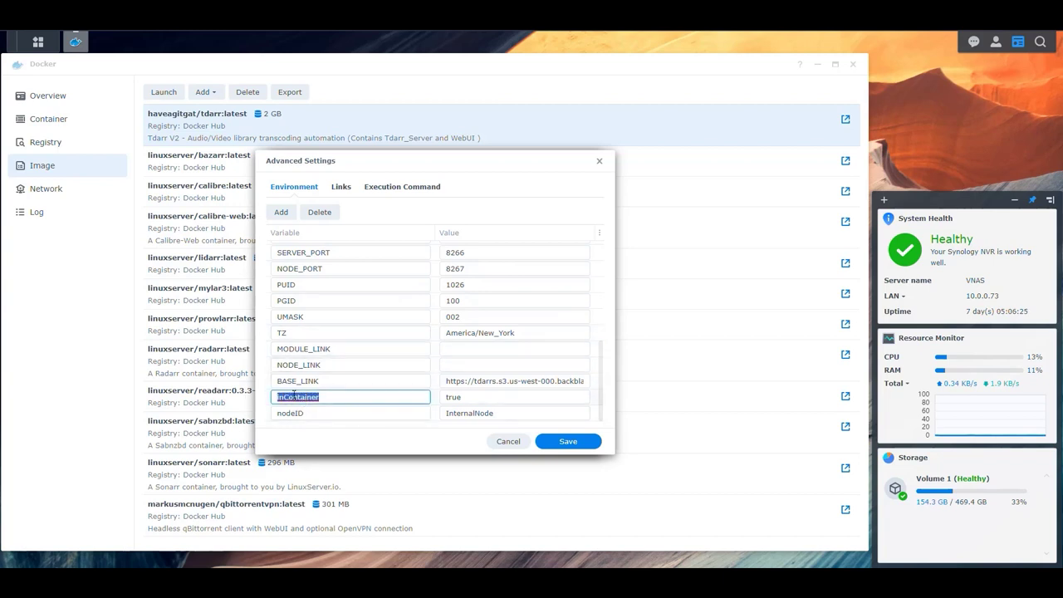
{"action": "left_click", "coordinate": [336, 397]}
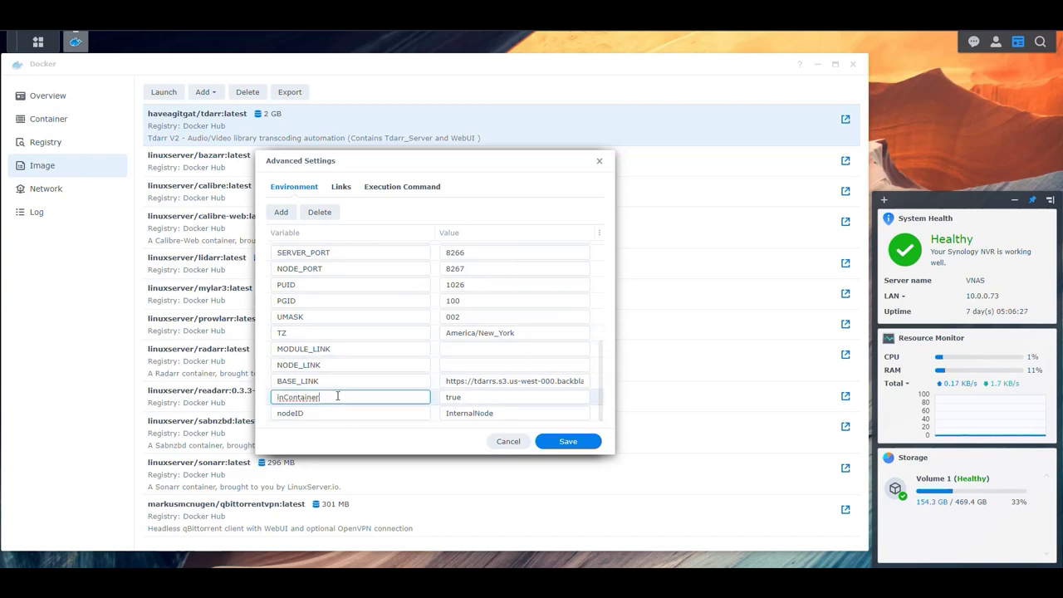
{"action": "double_click", "coordinate": [343, 398]}
{"action": "left_click", "coordinate": [375, 397]}
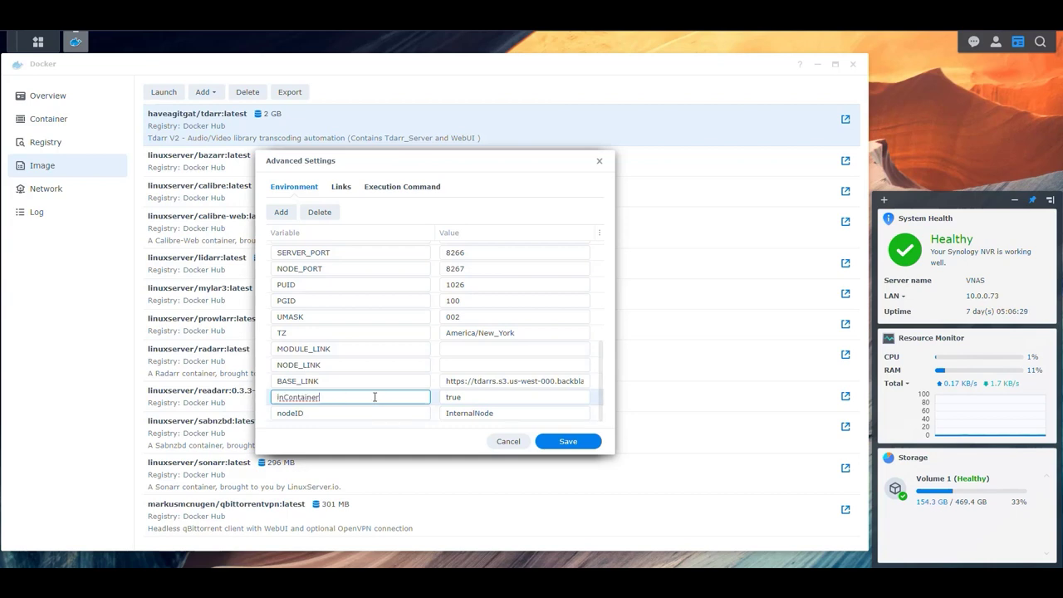
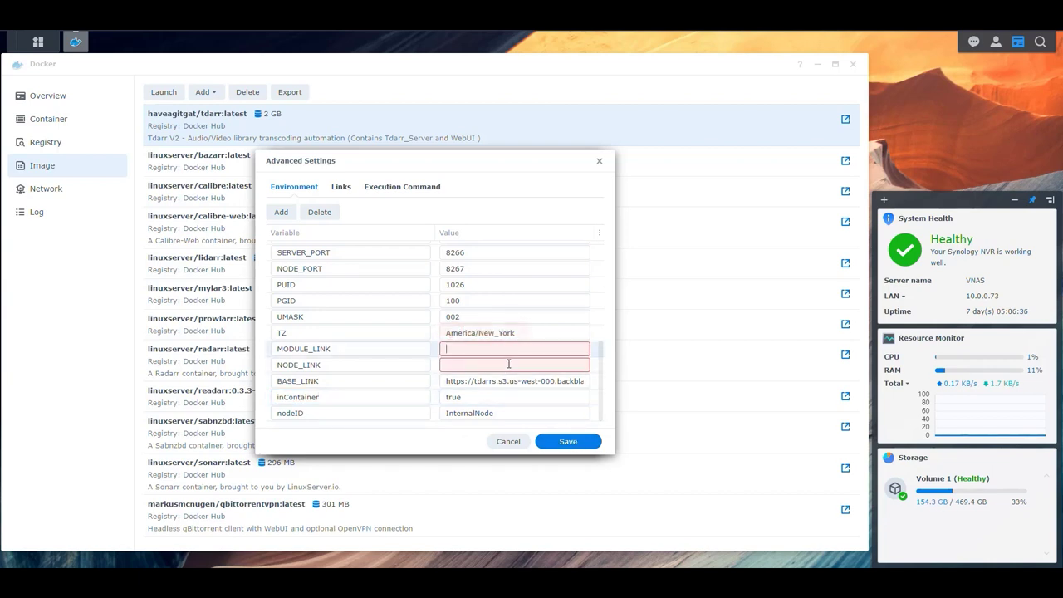
- Delete the empty MODULE_LINK and NODE_LINK environment variables and save the container's advanced settings
{"action": "left_click", "coordinate": [319, 212]}
{"action": "left_click", "coordinate": [455, 365]}
{"action": "left_click", "coordinate": [319, 212]}
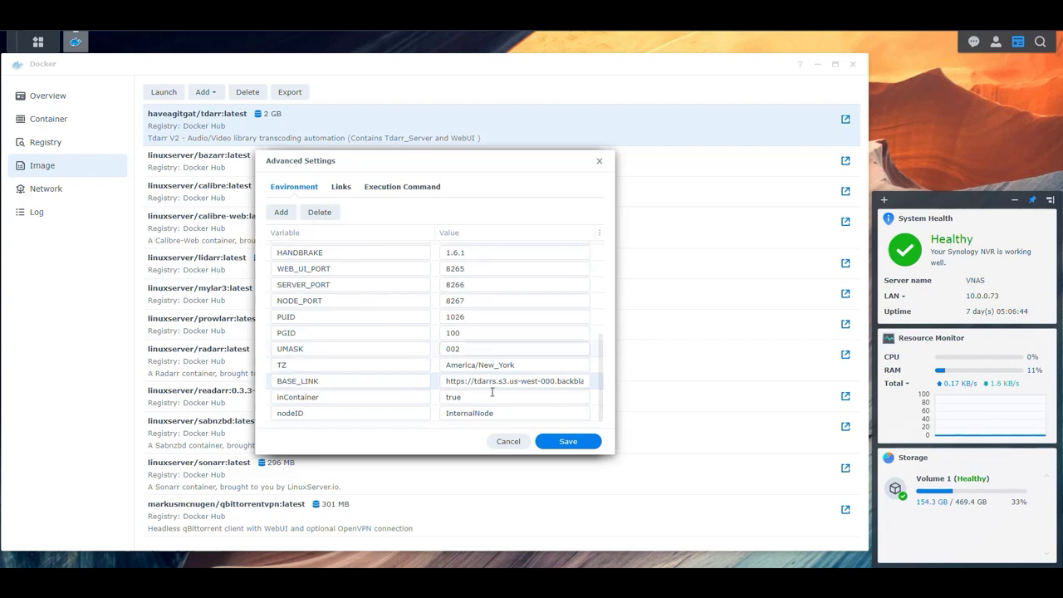
{"action": "left_click", "coordinate": [557, 438]}
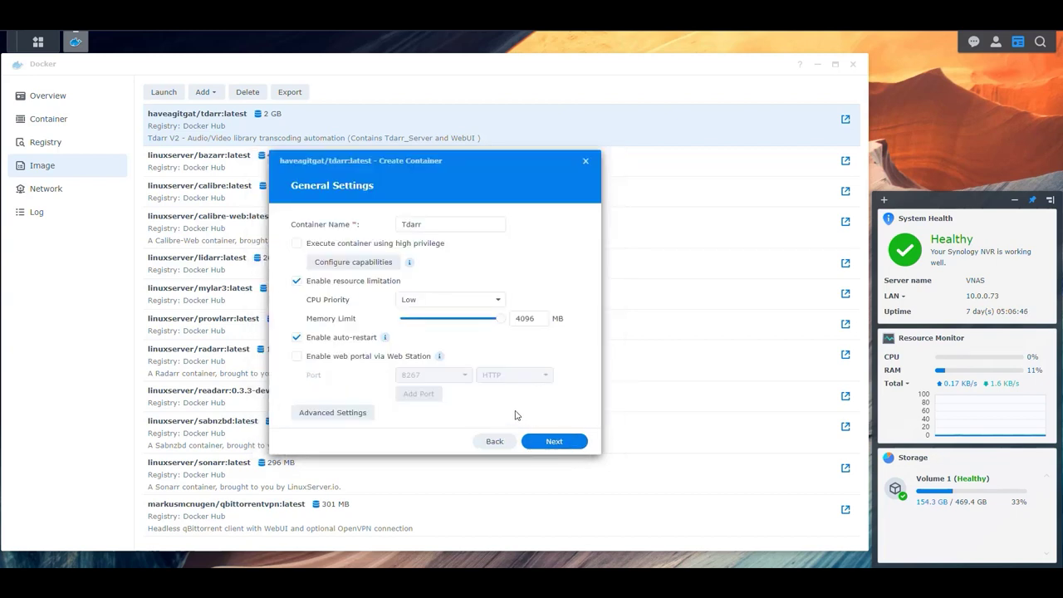
- Map local ports 8092, 8093 and 8094 to container ports 8265, 8266 and 8267 and continue to the volume settings
{"action": "left_click", "coordinate": [553, 442]}
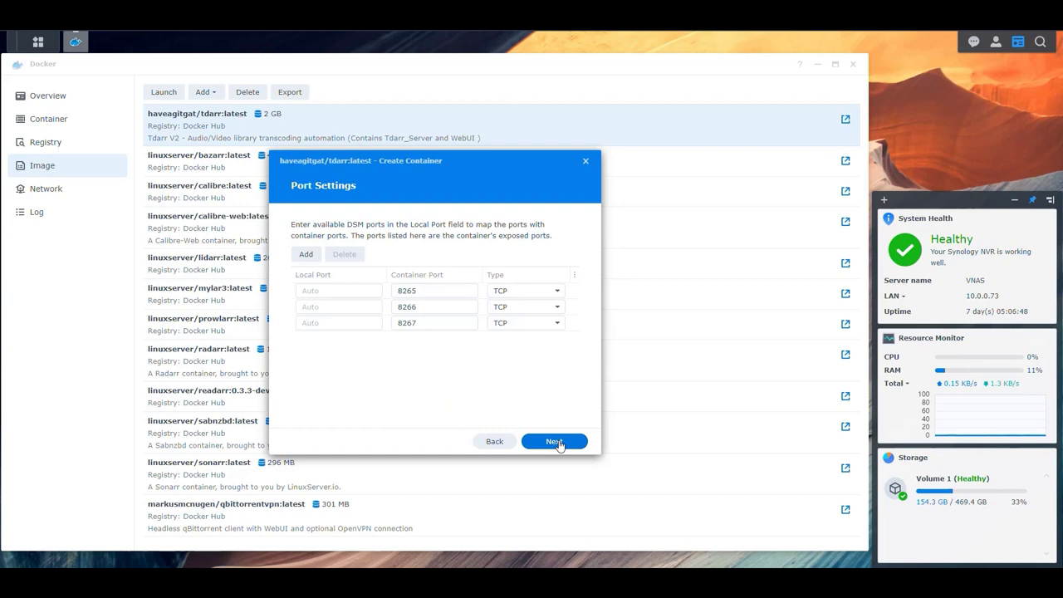
{"action": "left_click", "coordinate": [342, 292]}
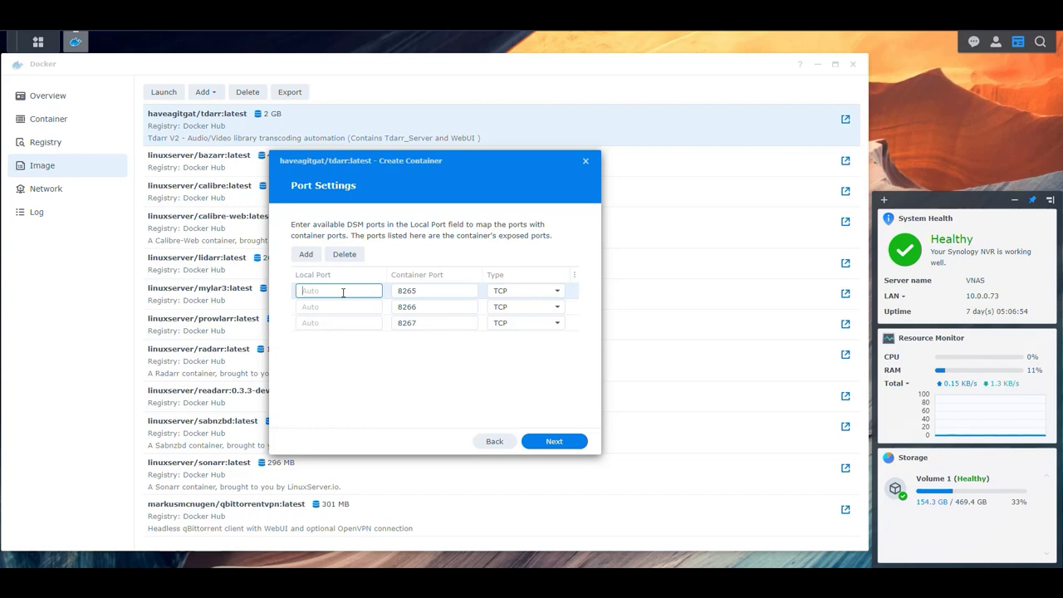
{"action": "type", "text": "8092"}
{"action": "left_click", "coordinate": [331, 307]}
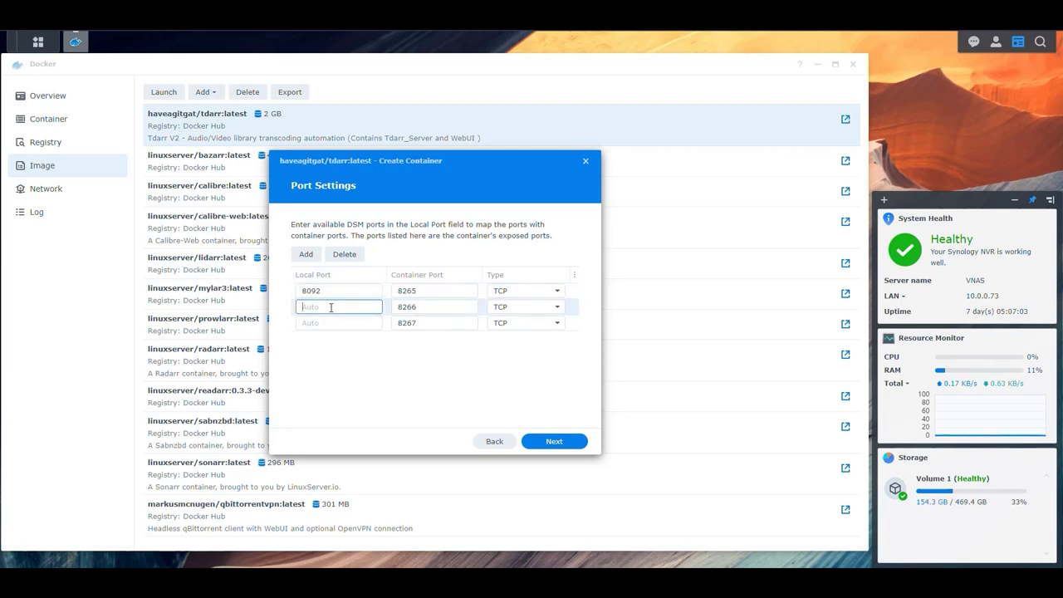
{"action": "left_click", "coordinate": [346, 326]}
{"action": "type", "text": "8094"}
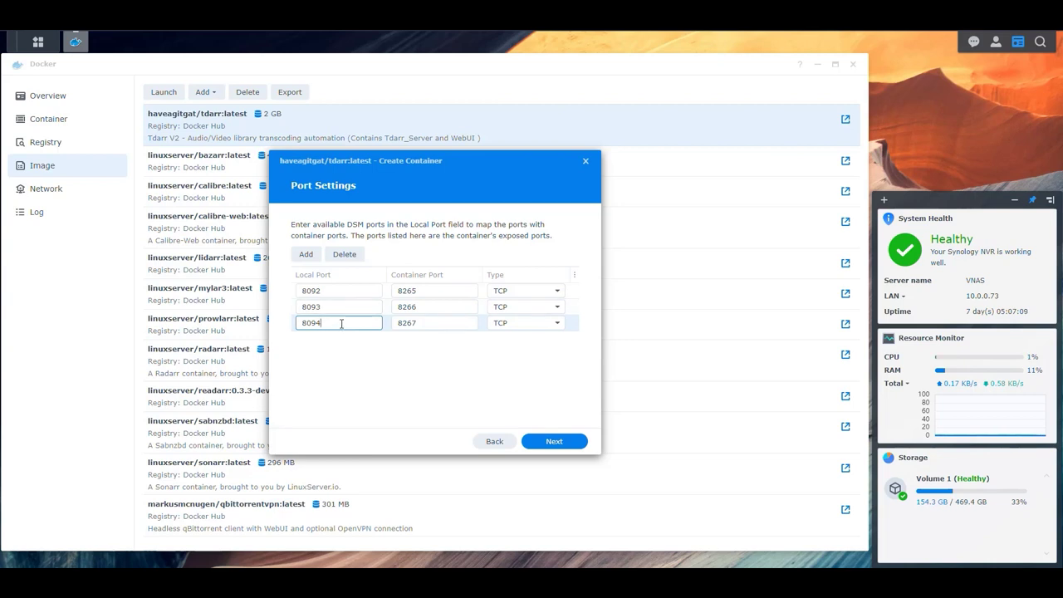
{"action": "left_click", "coordinate": [554, 442]}
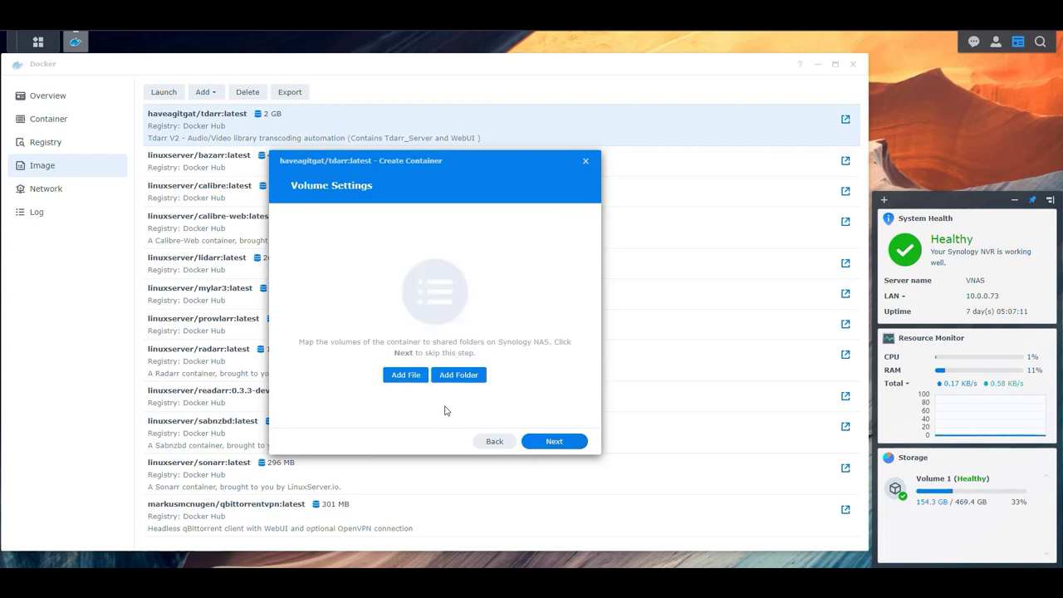
- Create a folder named Tdarr inside docker/Configs and add it to the container's volume mappings
{"action": "left_click", "coordinate": [457, 382]}
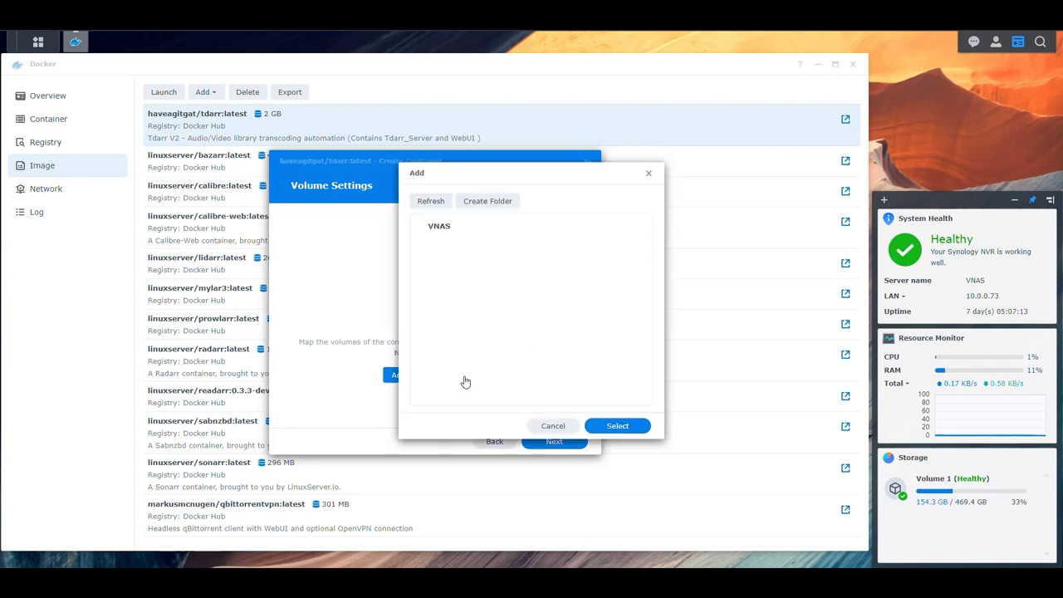
{"action": "left_click", "coordinate": [431, 241]}
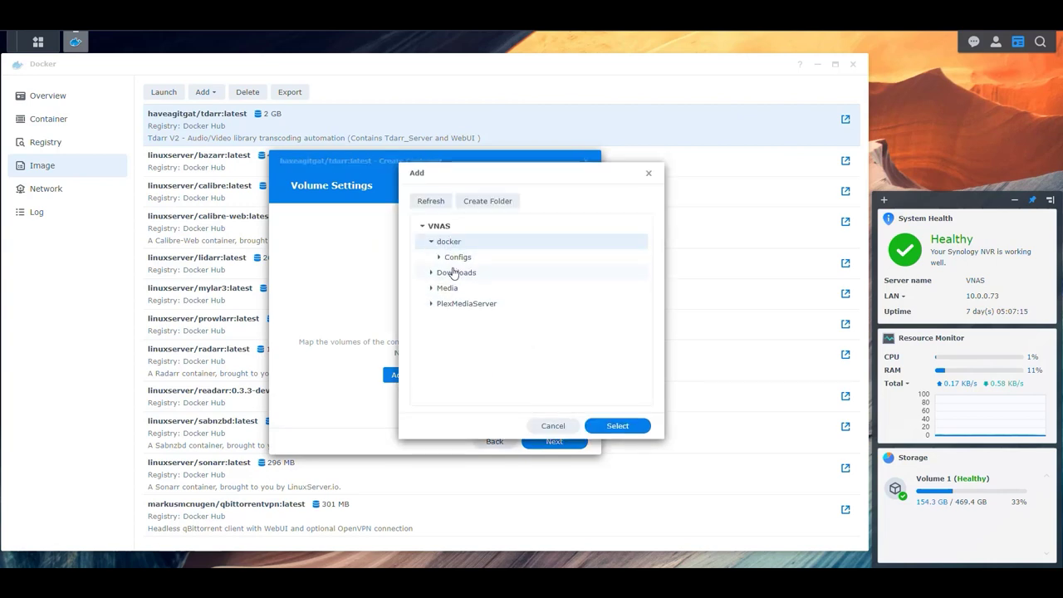
{"action": "left_click", "coordinate": [440, 257]}
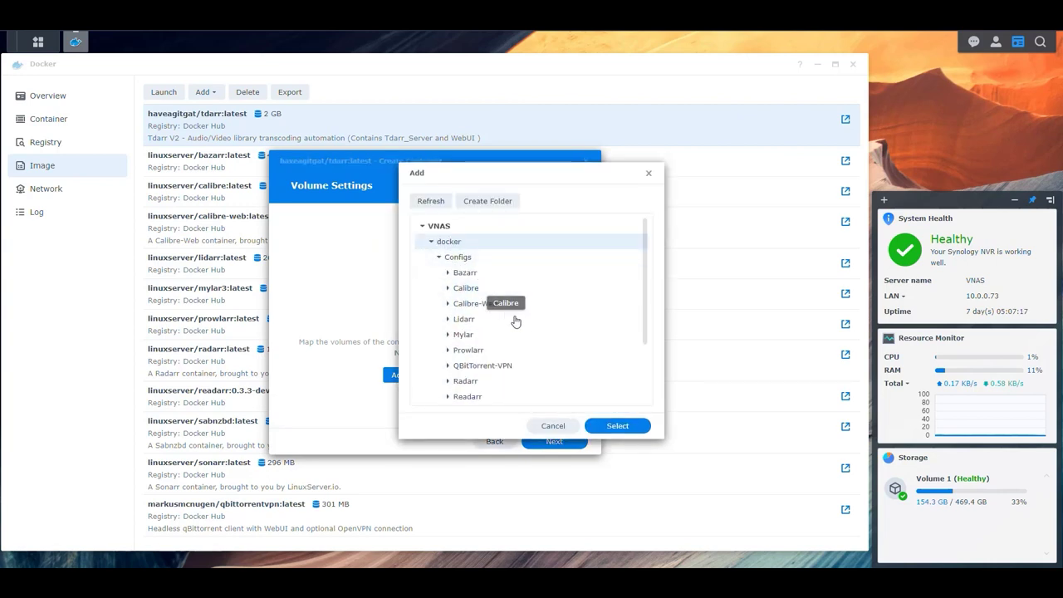
{"action": "scroll", "coordinate": [520, 324], "scroll_direction": "down", "scroll_amount": 1}
{"action": "scroll", "coordinate": [521, 325], "scroll_direction": "up", "scroll_amount": 2}
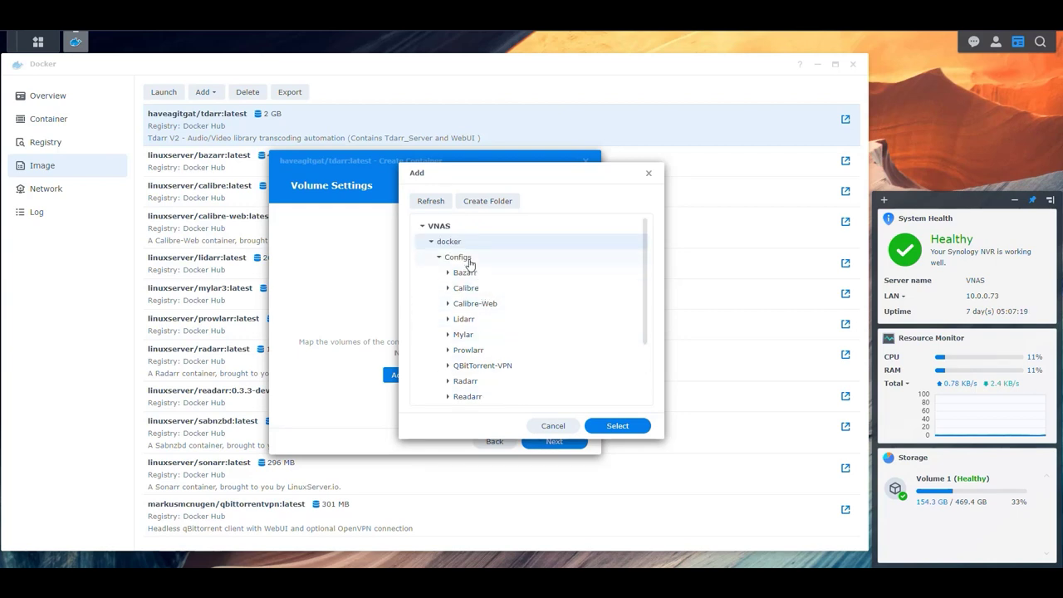
{"action": "left_click", "coordinate": [490, 202]}
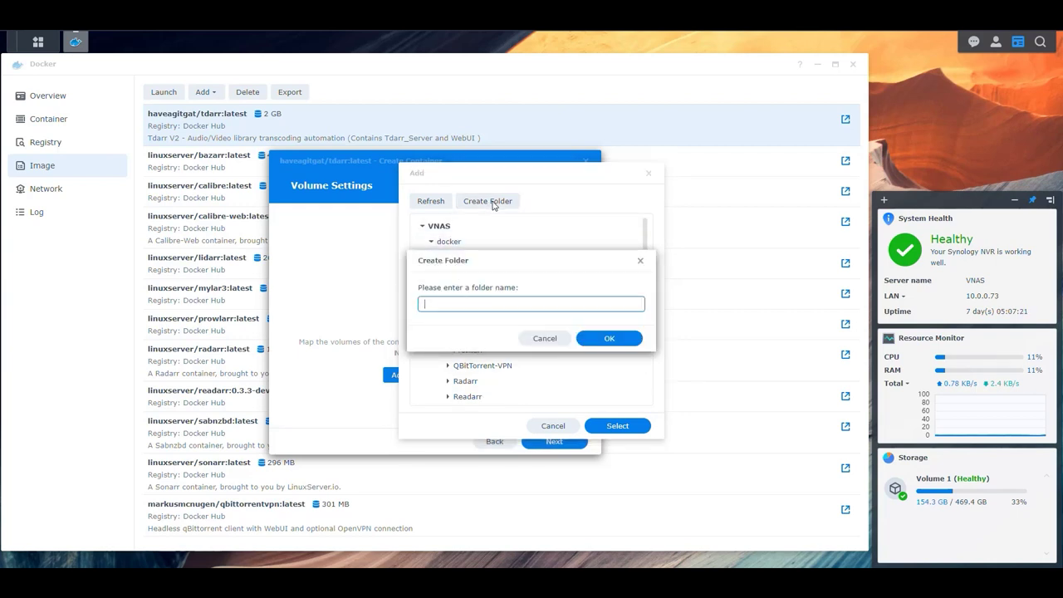
{"action": "left_click", "coordinate": [608, 338]}
{"action": "scroll", "coordinate": [520, 341], "scroll_direction": "down", "scroll_amount": 2}
{"action": "left_click", "coordinate": [613, 426]}
- Add the shared Media folder to the container's volume mappings
{"action": "left_click", "coordinate": [369, 244]}
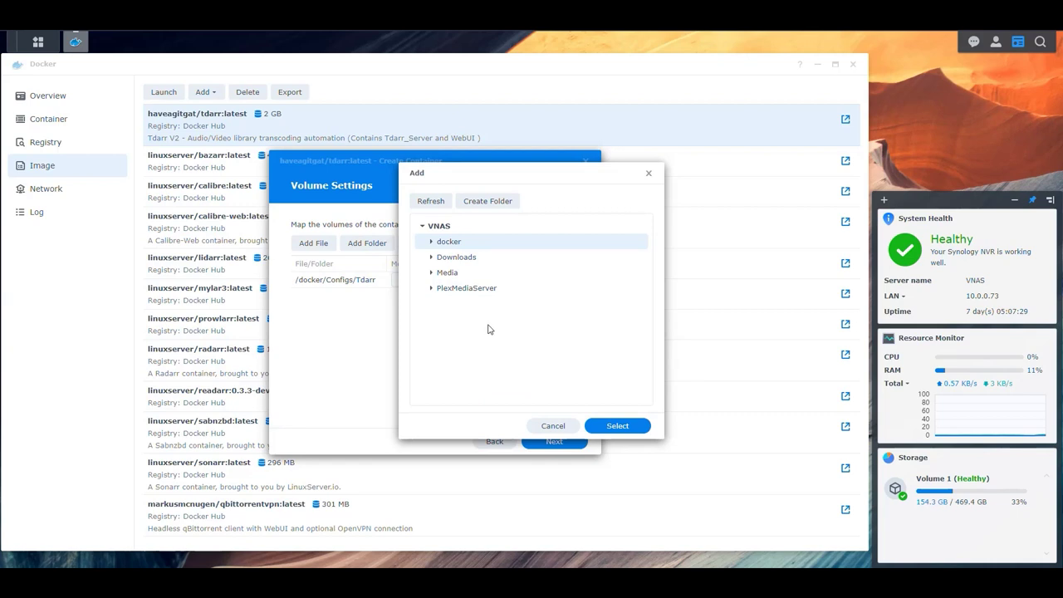
{"action": "left_click", "coordinate": [431, 273]}
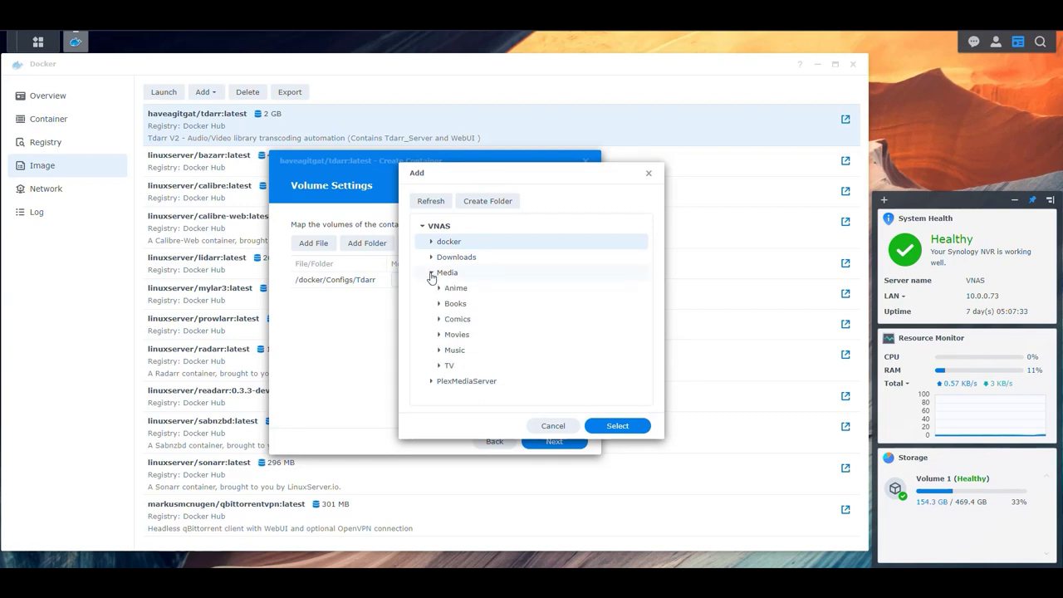
{"action": "left_click", "coordinate": [449, 275]}
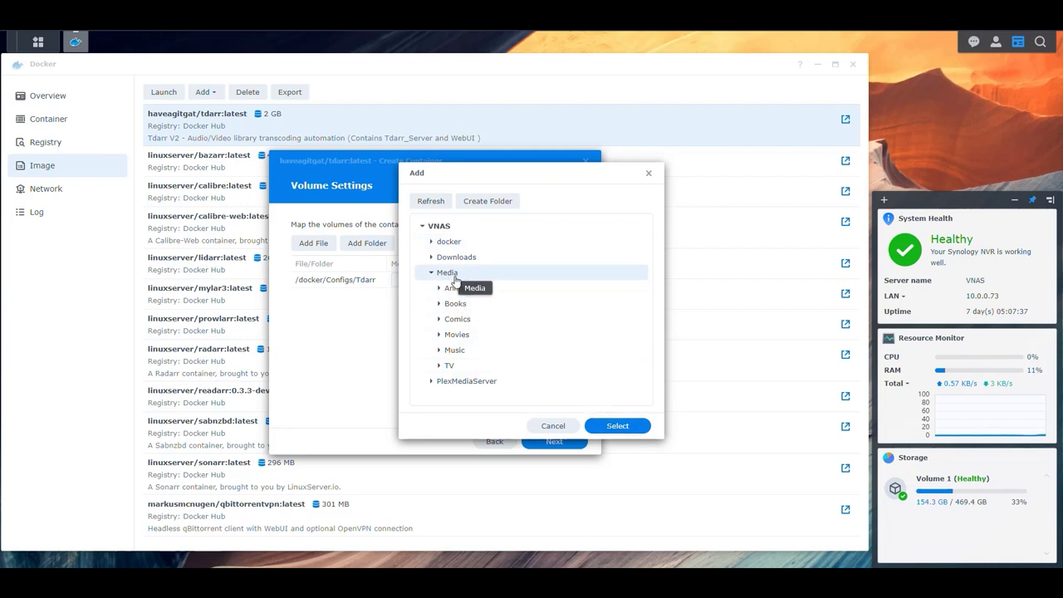
{"action": "left_click", "coordinate": [618, 426]}
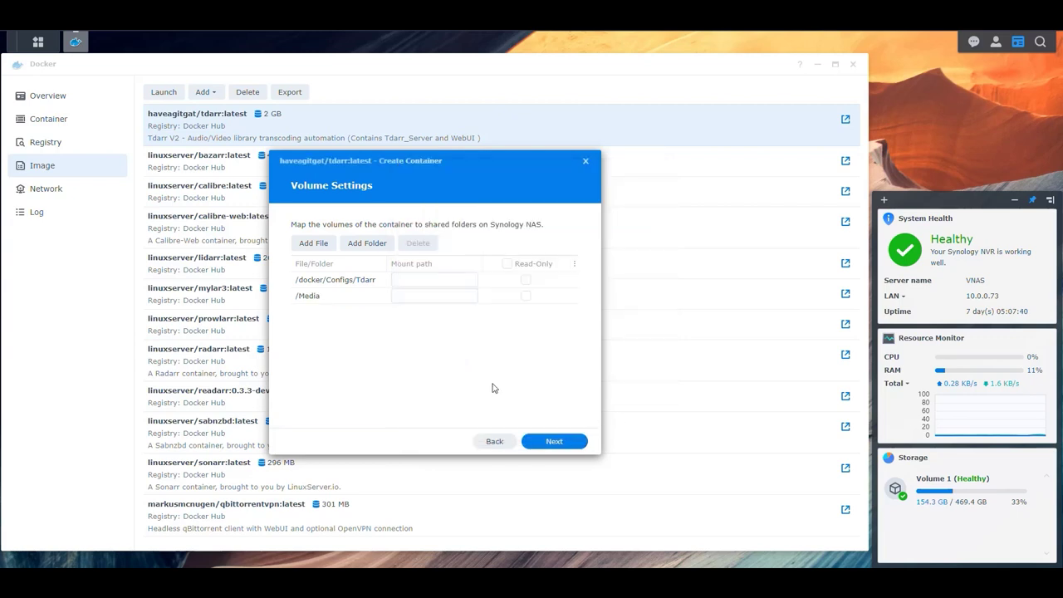
- Mount the Tdarr config folder at /app/configs and the Media folder at /Media, then review the summary and create the running container
{"action": "left_click", "coordinate": [425, 279]}
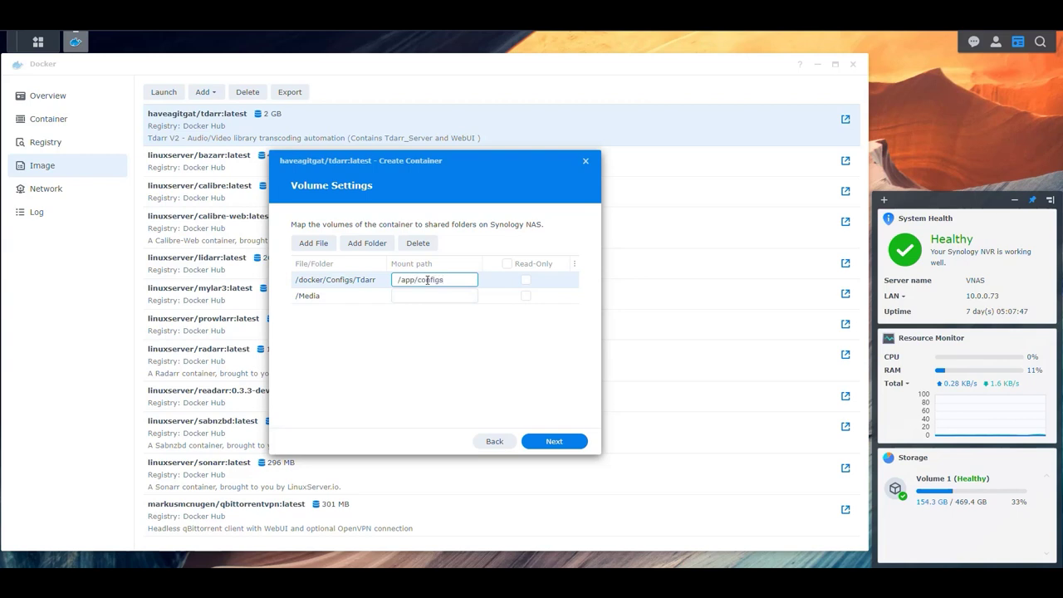
{"action": "left_click", "coordinate": [445, 296]}
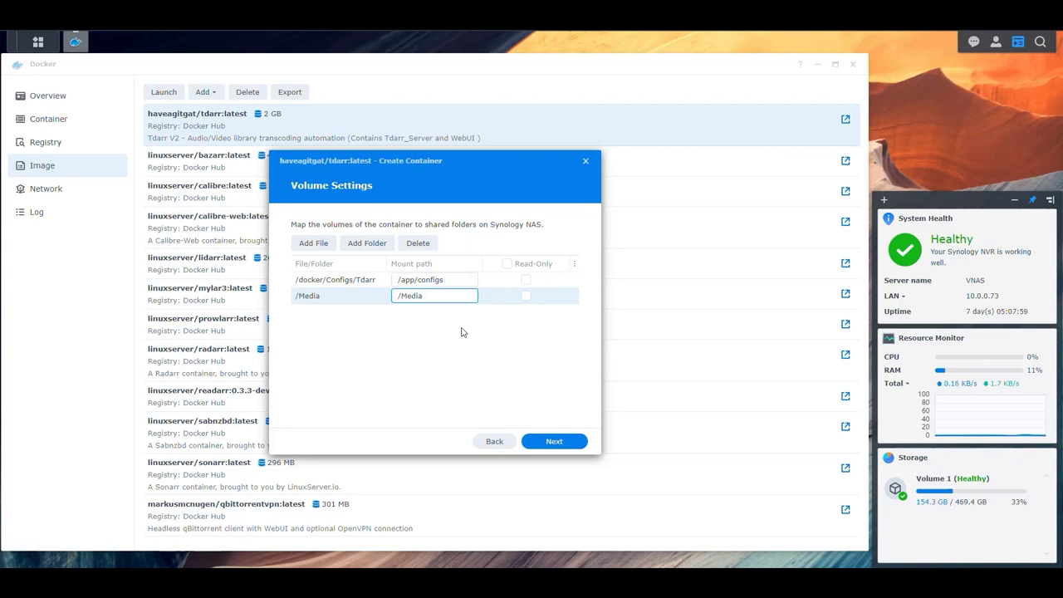
{"action": "left_click", "coordinate": [565, 447]}
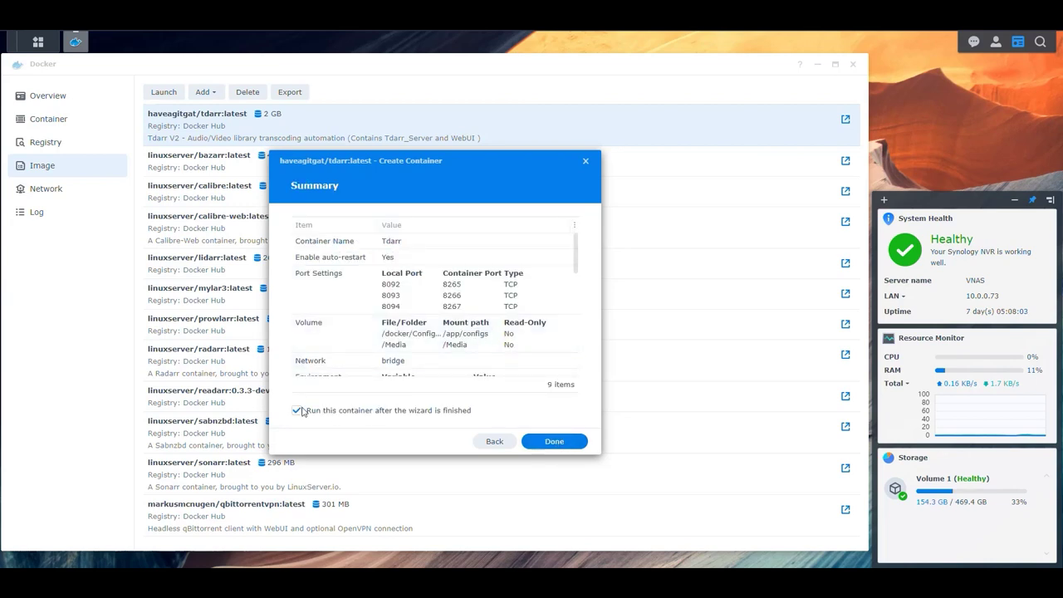
{"action": "scroll", "coordinate": [480, 322], "scroll_direction": "down", "scroll_amount": 5}
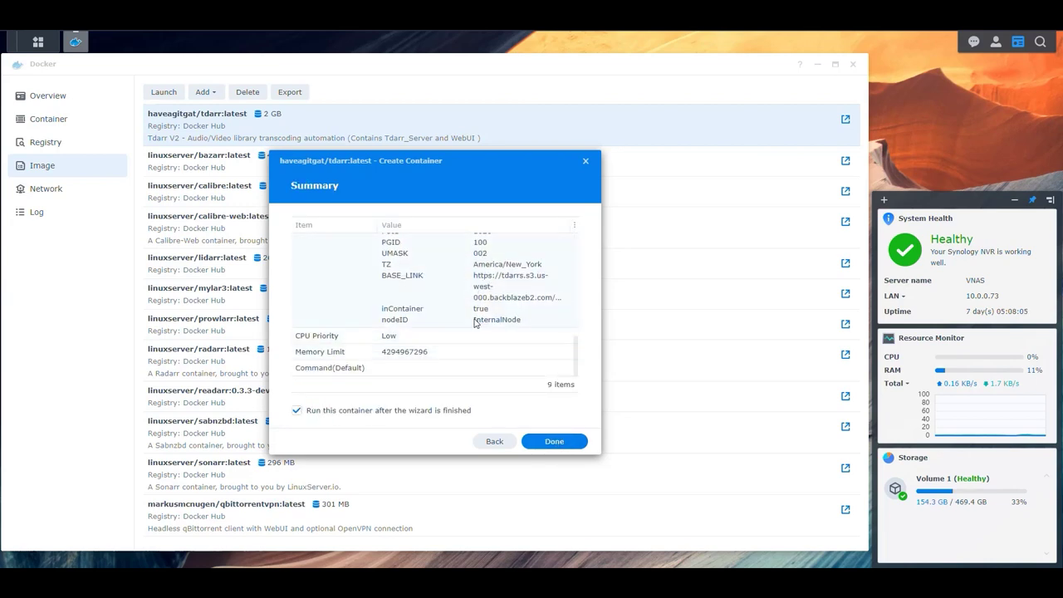
{"action": "left_click", "coordinate": [571, 444]}
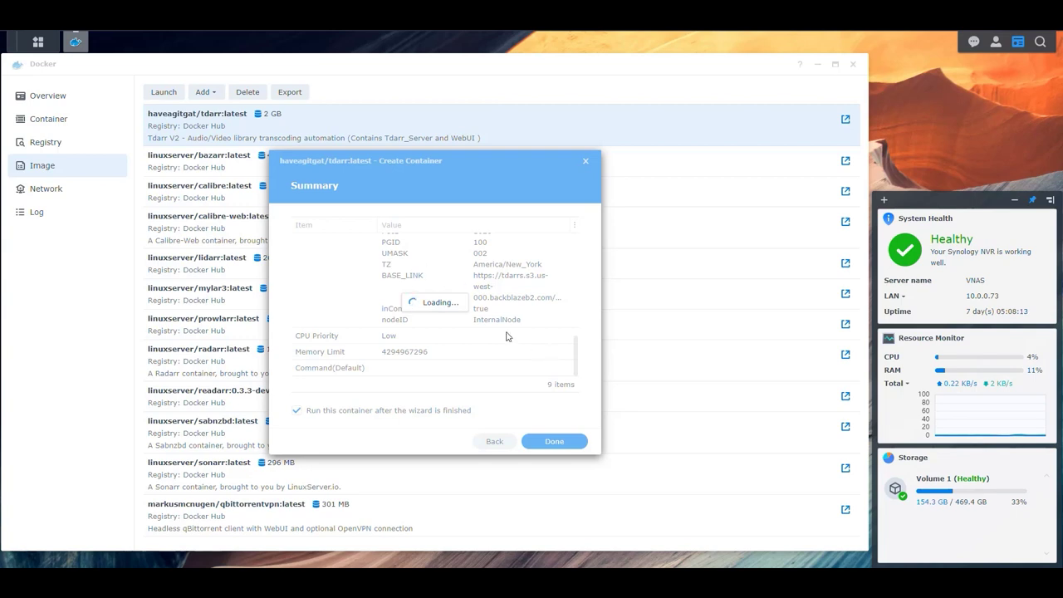
- Open the Tdarr container's log and refresh it to follow the server's startup
{"action": "left_click", "coordinate": [52, 123]}
{"action": "left_click", "coordinate": [202, 451]}
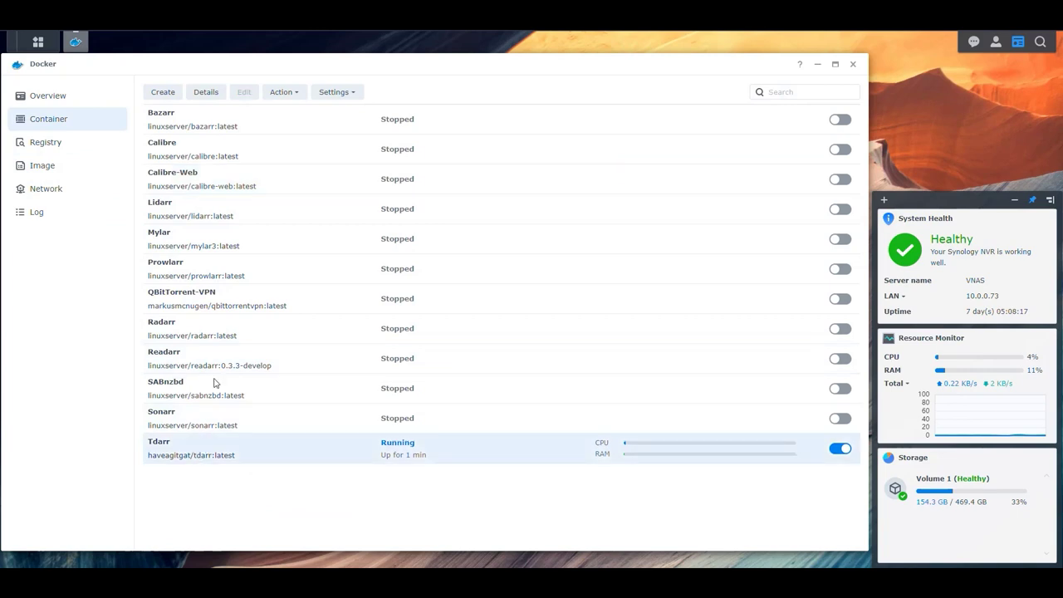
{"action": "left_click", "coordinate": [206, 93]}
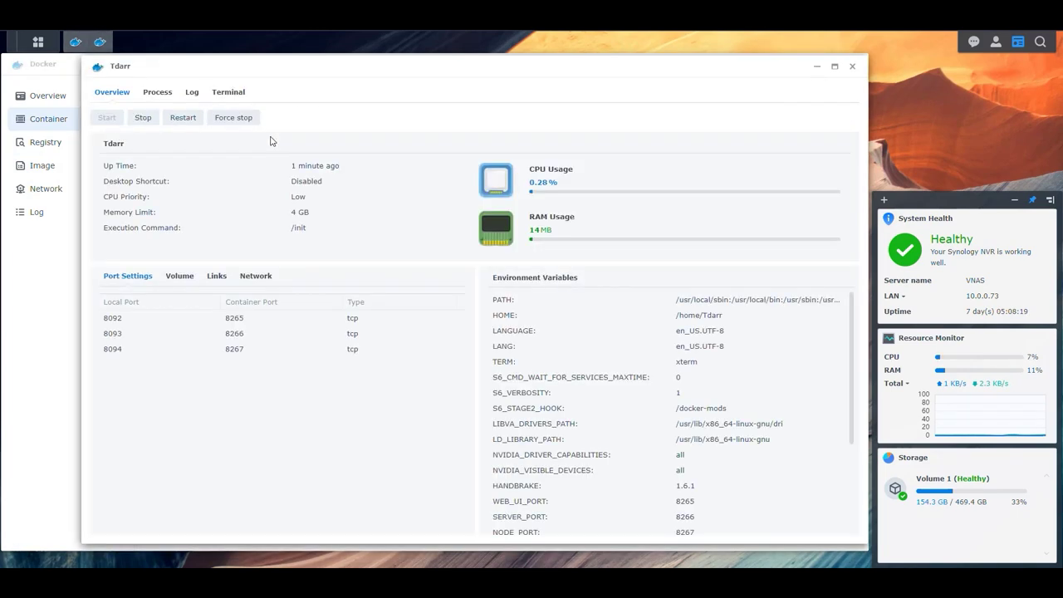
{"action": "left_click", "coordinate": [192, 92]}
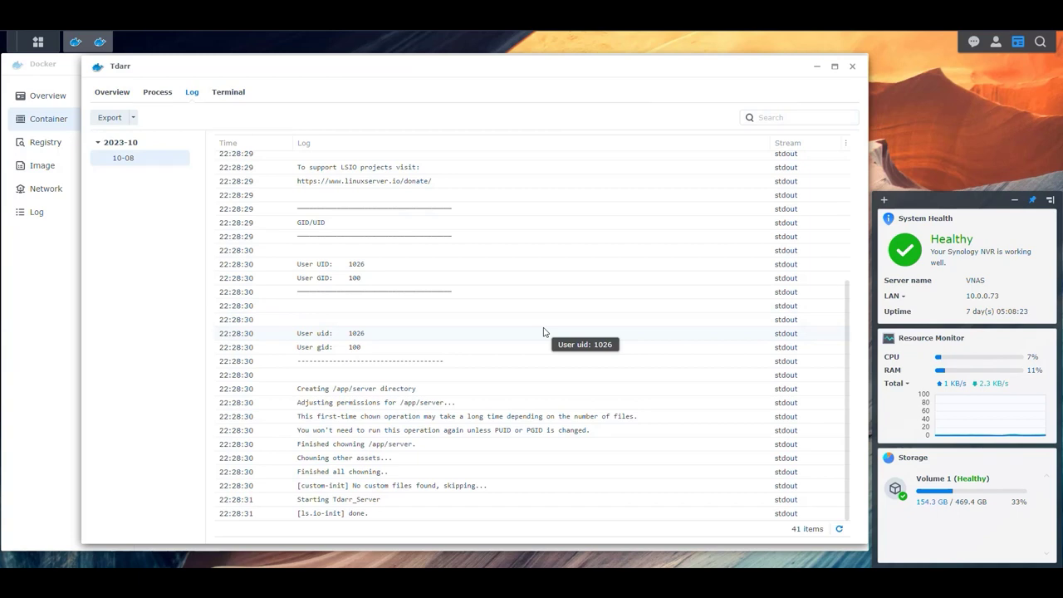
{"action": "left_click", "coordinate": [839, 530]}
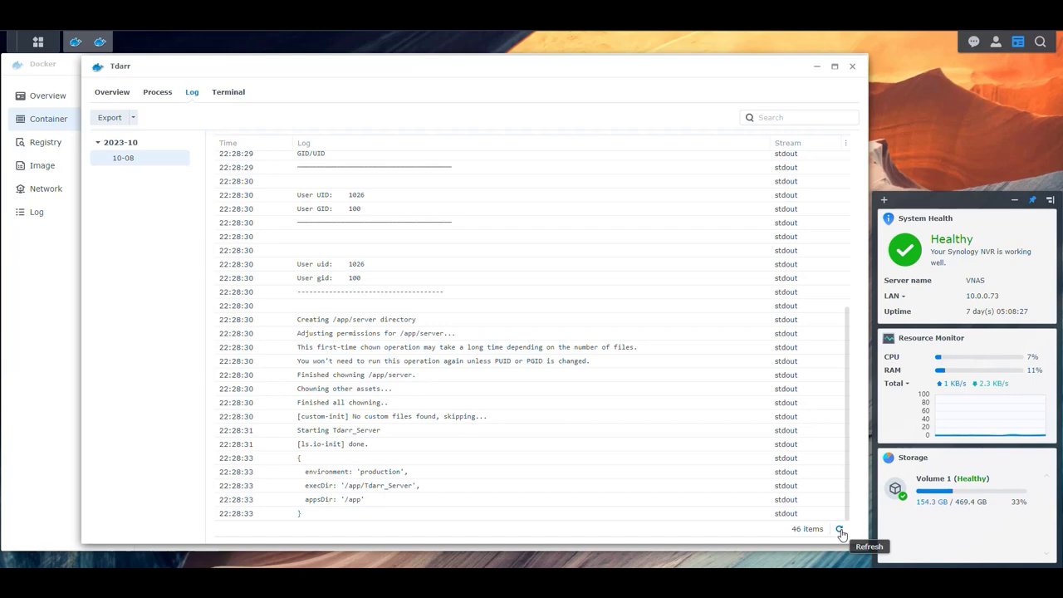
{"action": "left_click", "coordinate": [839, 529]}
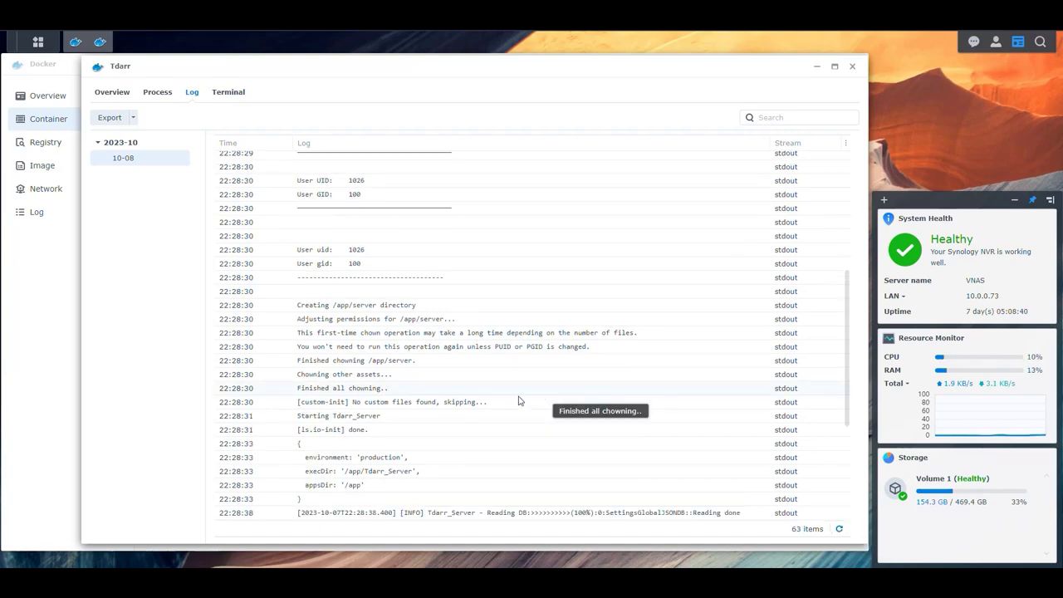
- Refresh the Tdarr container's log and open its web interface at 10.0.0.73:8092 in a separate browser tab
{"action": "scroll", "coordinate": [368, 421], "scroll_direction": "down", "scroll_amount": 3}
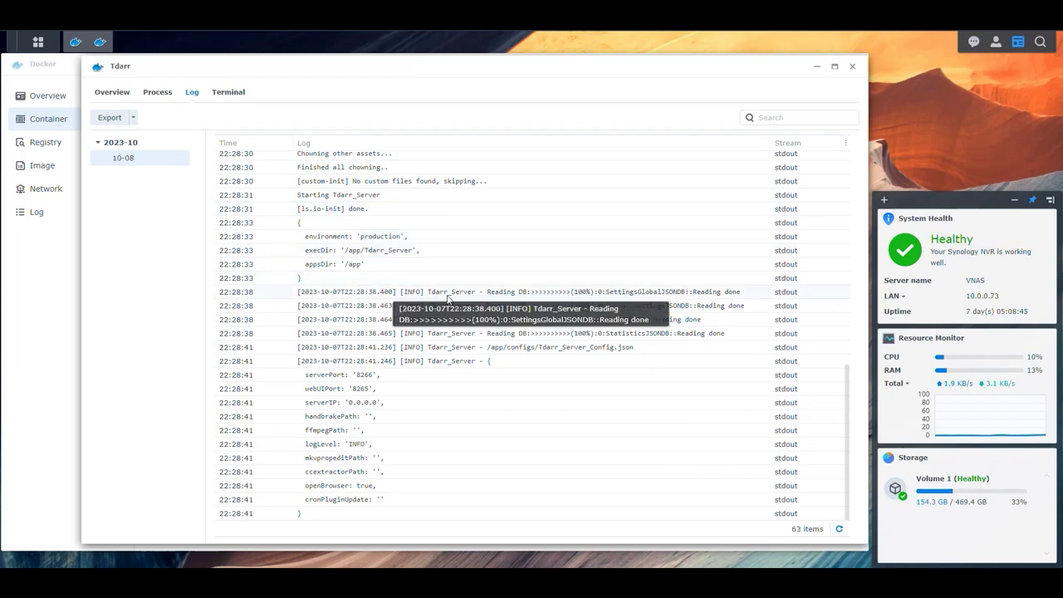
{"action": "left_click", "coordinate": [839, 530]}
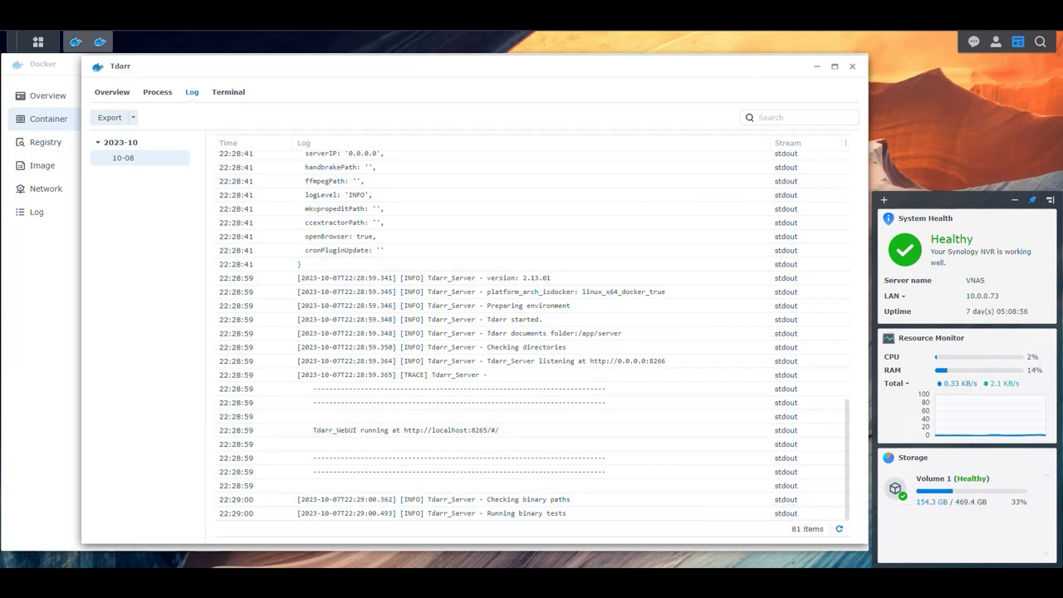
{"action": "right_click", "coordinate": [627, 25]}
{"action": "left_click", "coordinate": [671, 69]}
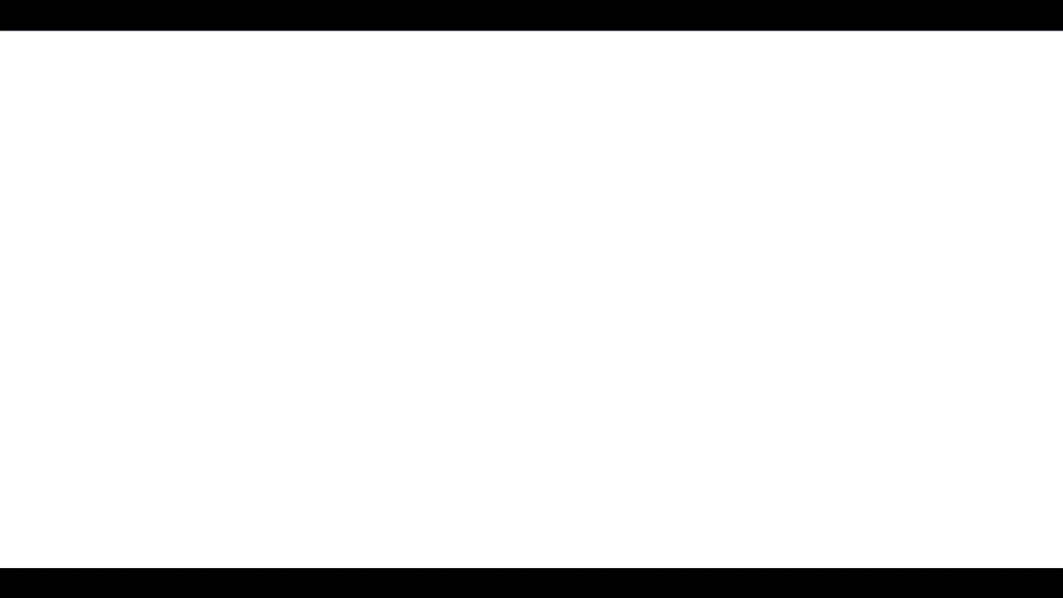
{"action": "type", "text": "80912"}
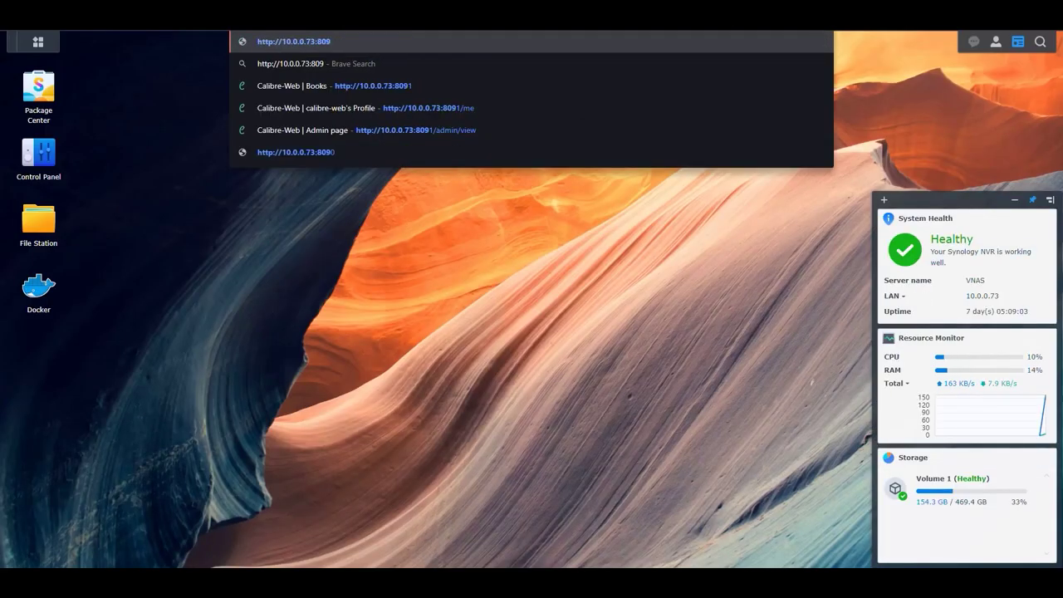
{"action": "key", "text": "Return"}
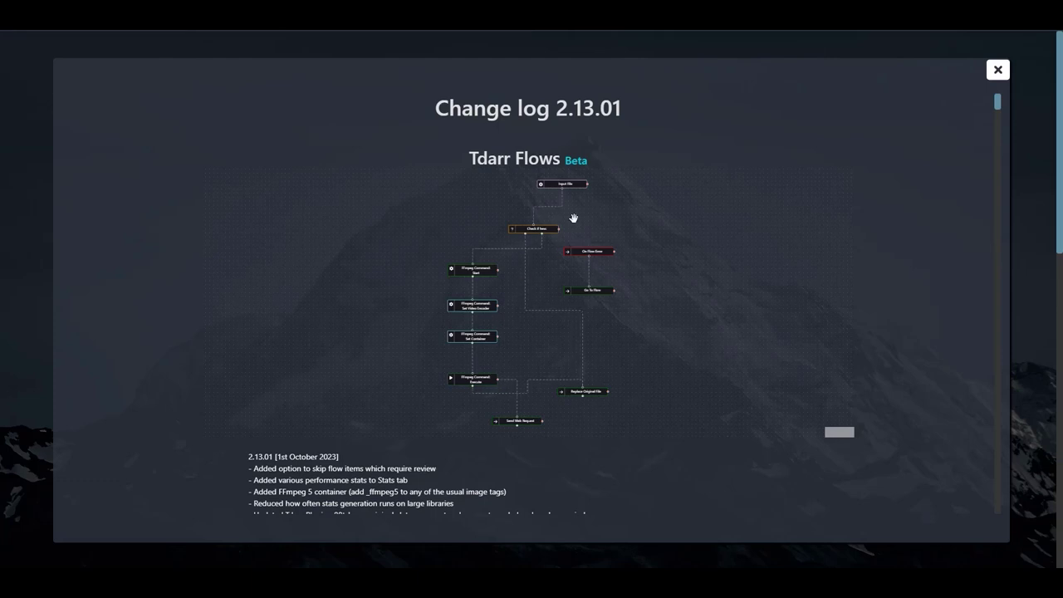
- Close the change log and look through the Nodes, Staging Section and Status areas of the Tdarr dashboard
{"action": "triple_click", "coordinate": [630, 108]}
{"action": "left_click", "coordinate": [642, 138]}
{"action": "left_click", "coordinate": [998, 70]}
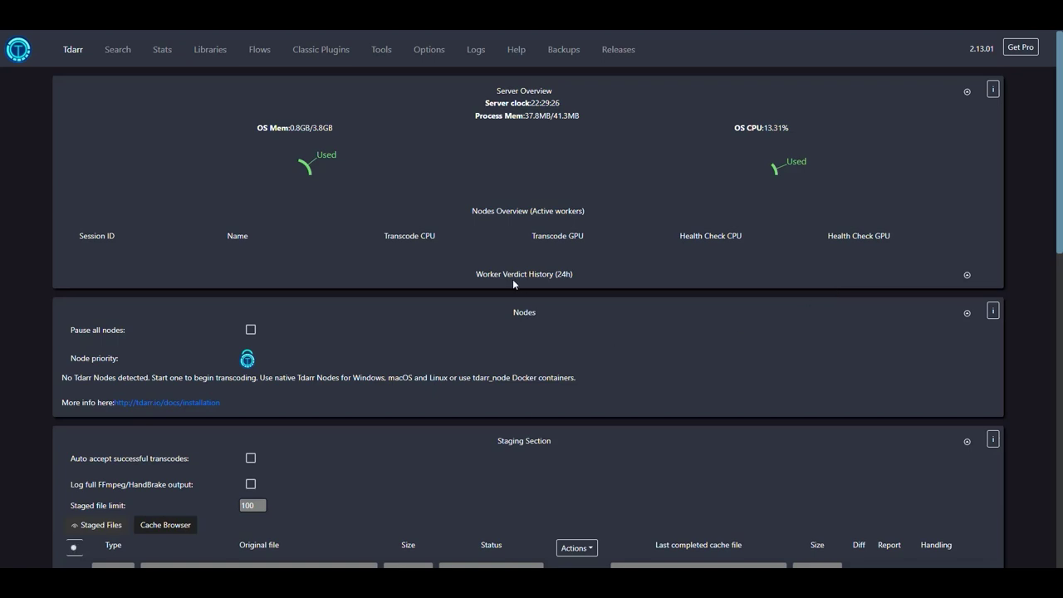
{"action": "scroll", "coordinate": [520, 296], "scroll_direction": "down", "scroll_amount": 3}
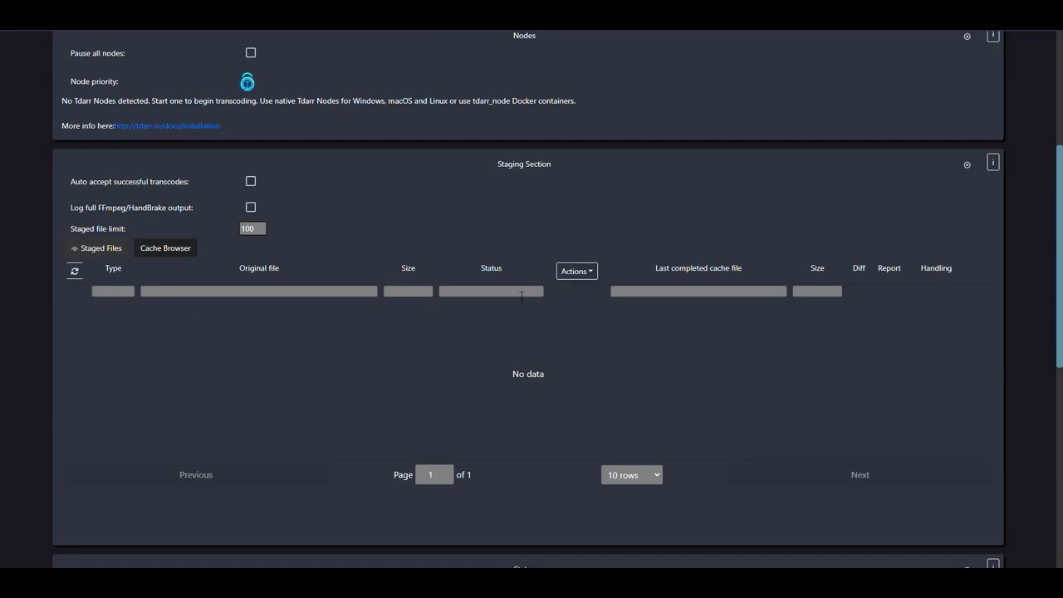
{"action": "scroll", "coordinate": [521, 302], "scroll_direction": "down", "scroll_amount": 5}
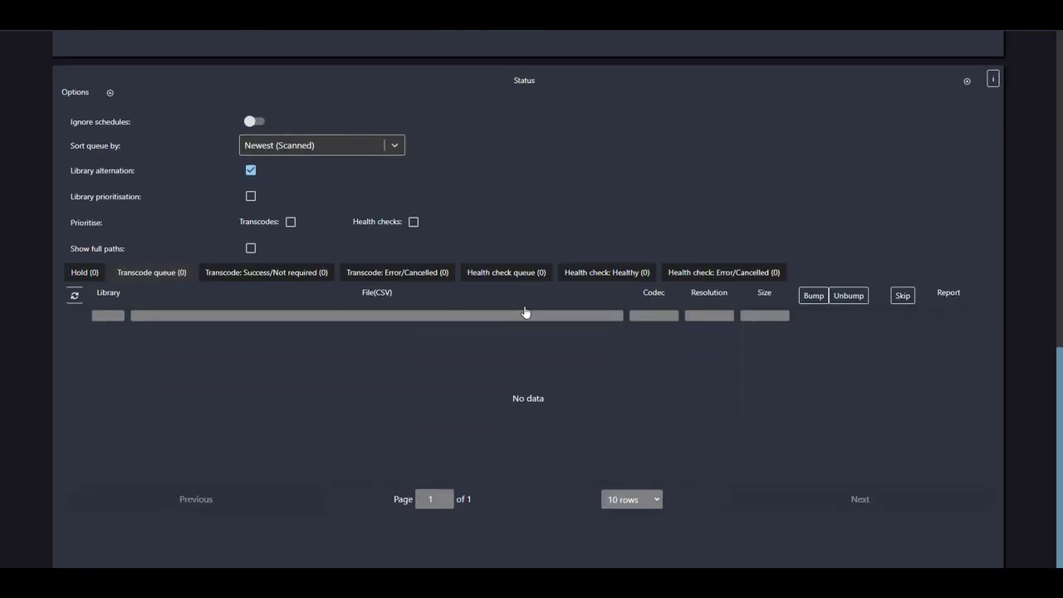
{"action": "scroll", "coordinate": [530, 311], "scroll_direction": "up", "scroll_amount": 8}
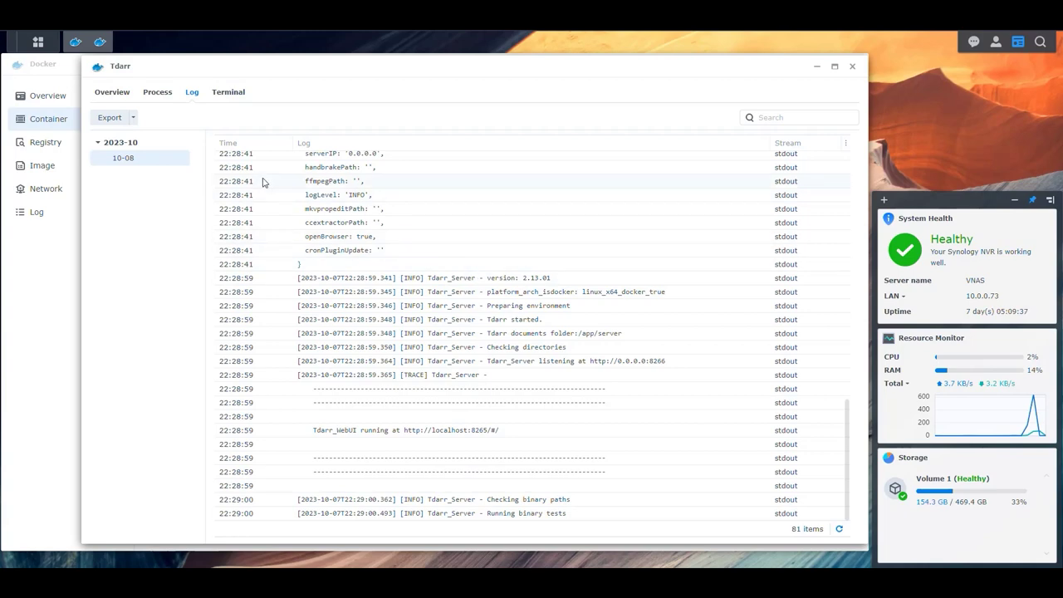
- Return to the NAS desktop, stop the Tdarr container from its details overview and close the details window
{"action": "left_click", "coordinate": [109, 94]}
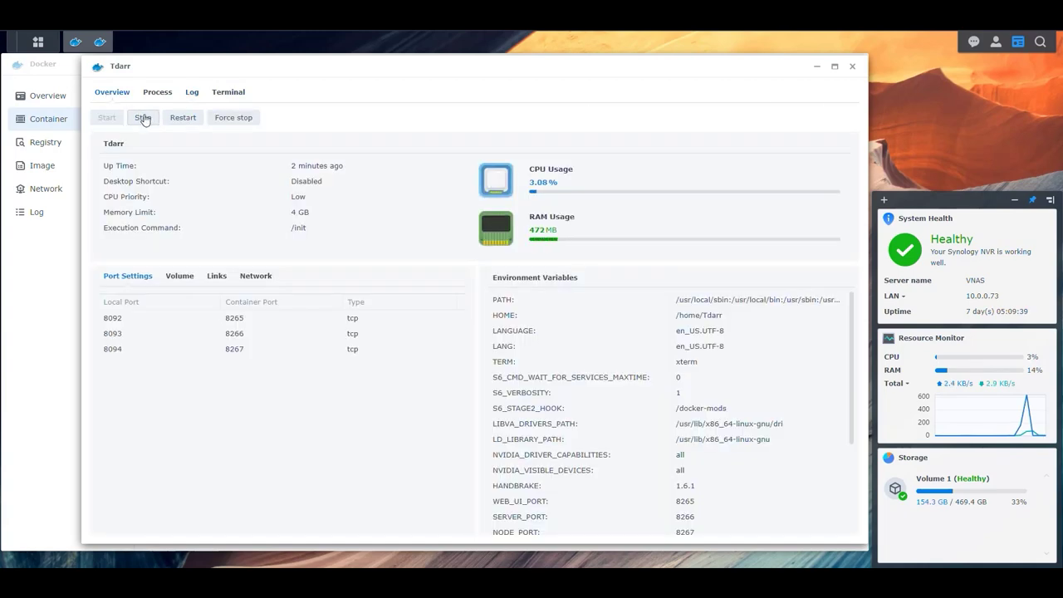
{"action": "left_click", "coordinate": [852, 66]}
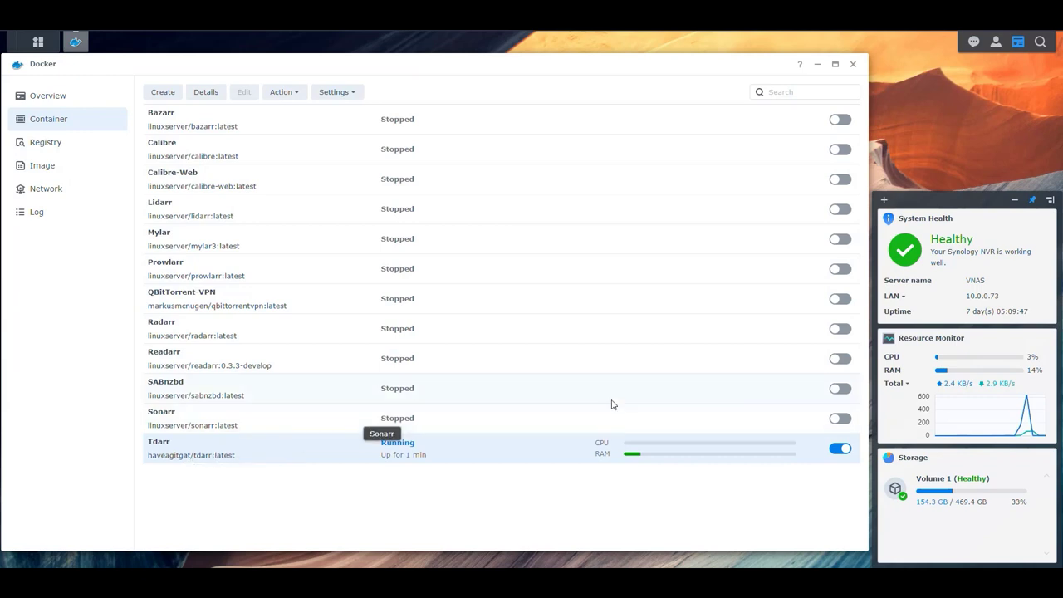
- Edit the Tdarr container's environment, rename the inContainer variable to internalNode, and try to save
{"action": "left_click", "coordinate": [238, 91]}
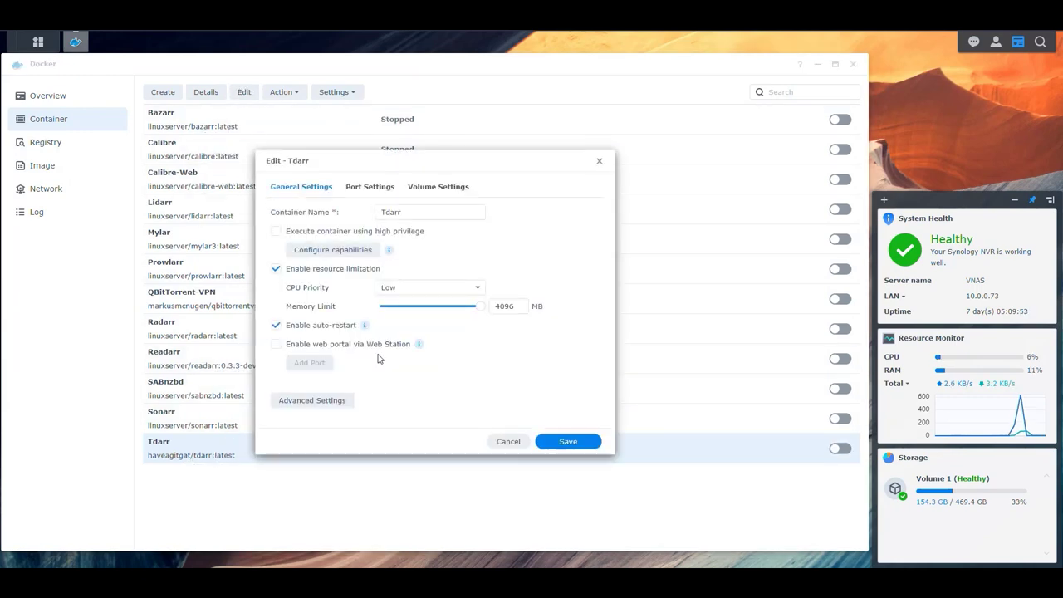
{"action": "left_click", "coordinate": [325, 407]}
{"action": "scroll", "coordinate": [421, 361], "scroll_direction": "down", "scroll_amount": 5}
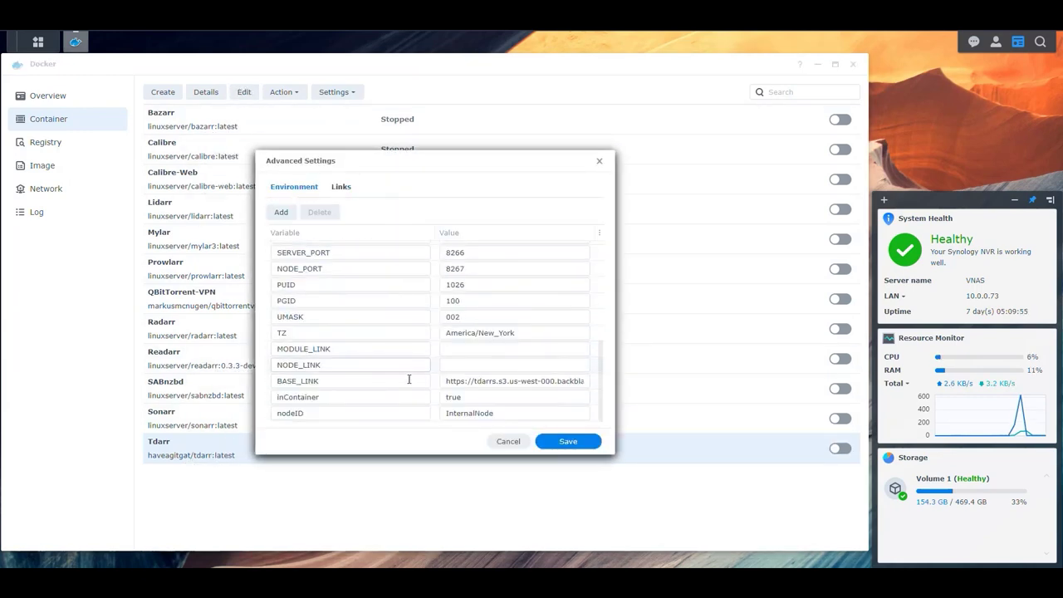
{"action": "left_click", "coordinate": [338, 397]}
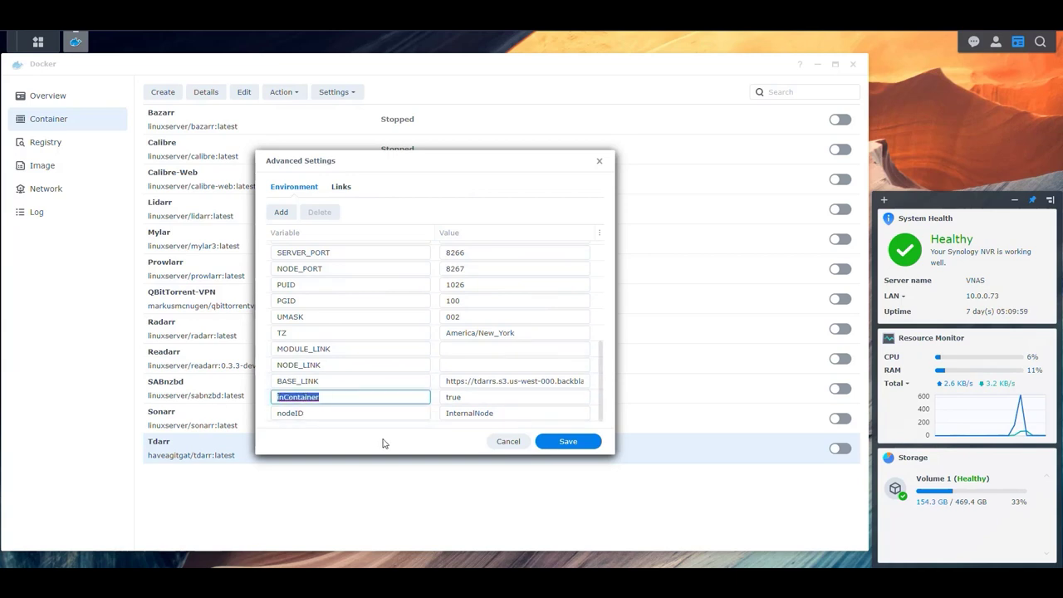
{"action": "type", "text": "internalNod"}
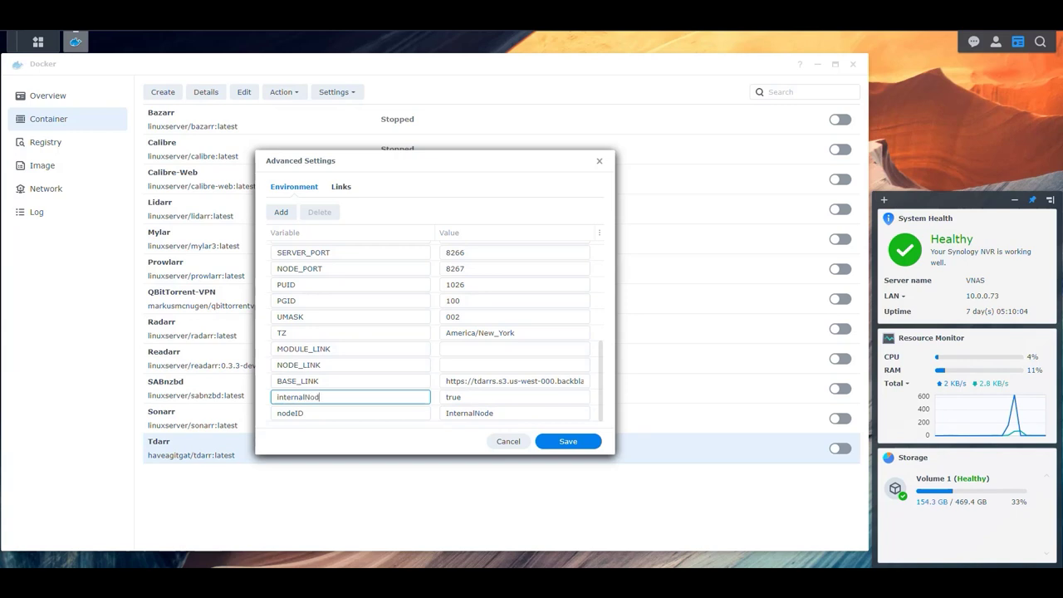
{"action": "type", "text": "e"}
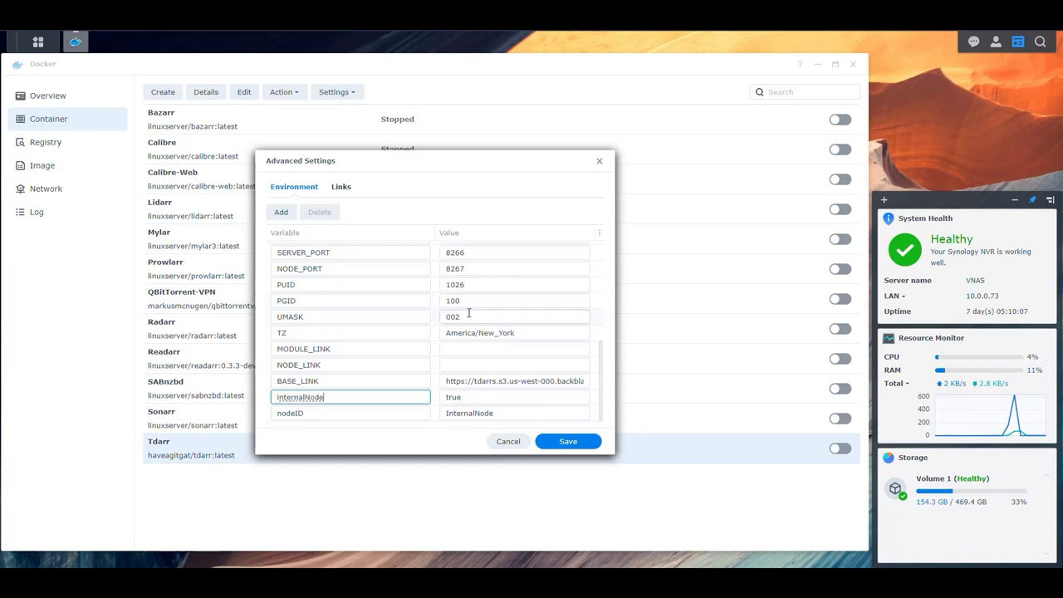
{"action": "left_click", "coordinate": [569, 443]}
- Delete the empty MODULE_LINK and NODE_LINK variables and save the container's settings
{"action": "left_click", "coordinate": [406, 348]}
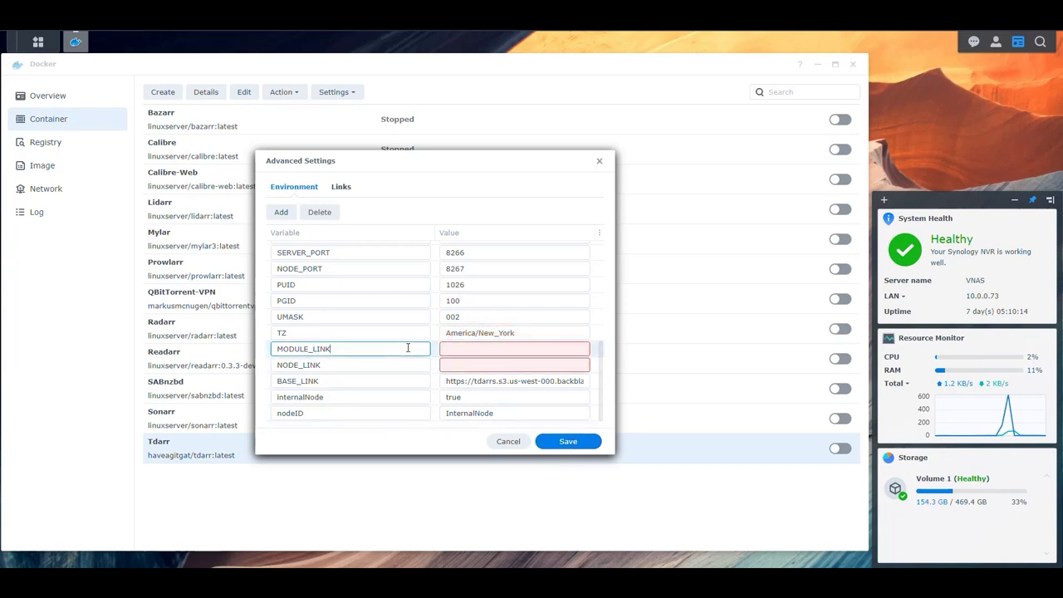
{"action": "left_click", "coordinate": [326, 213]}
{"action": "left_click", "coordinate": [384, 366]}
{"action": "left_click", "coordinate": [340, 217]}
{"action": "left_click", "coordinate": [566, 444]}
{"action": "left_click", "coordinate": [573, 443]}
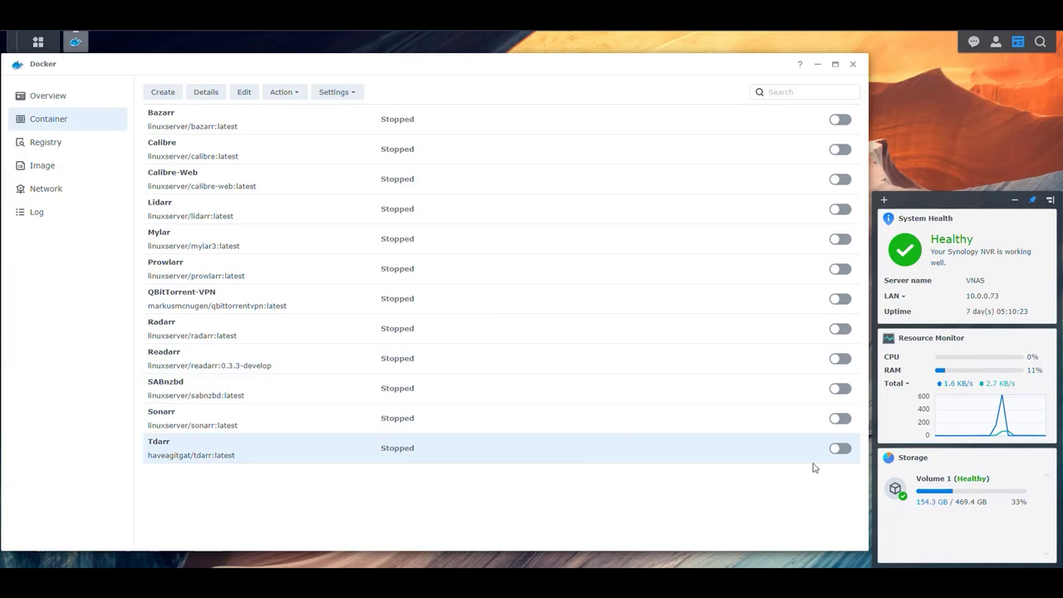
- Start the Tdarr container again and refresh its log to follow the startup
{"action": "left_click", "coordinate": [840, 450]}
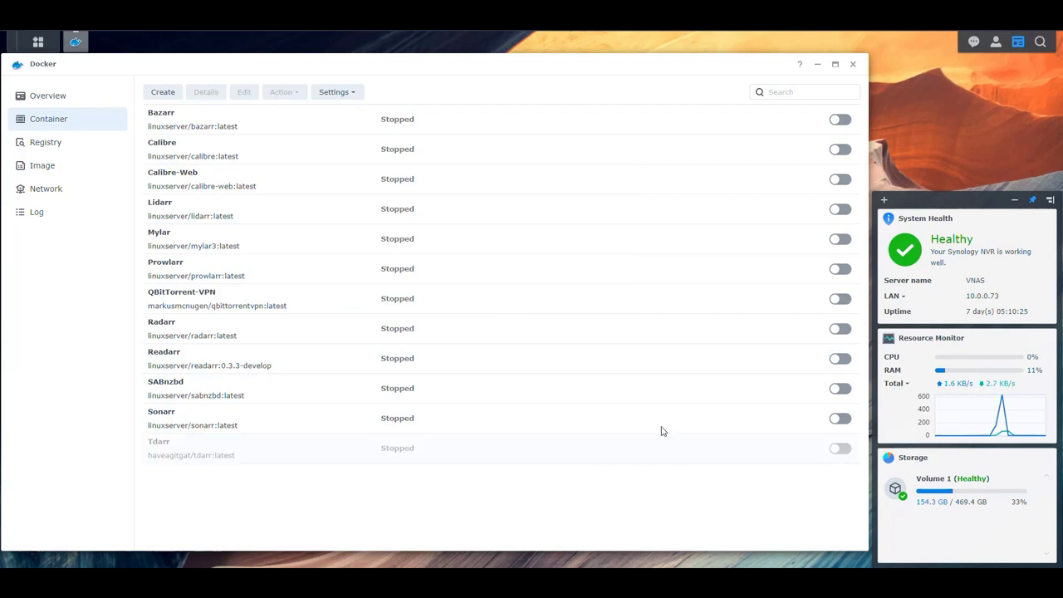
{"action": "left_click", "coordinate": [200, 93]}
{"action": "left_click", "coordinate": [192, 92]}
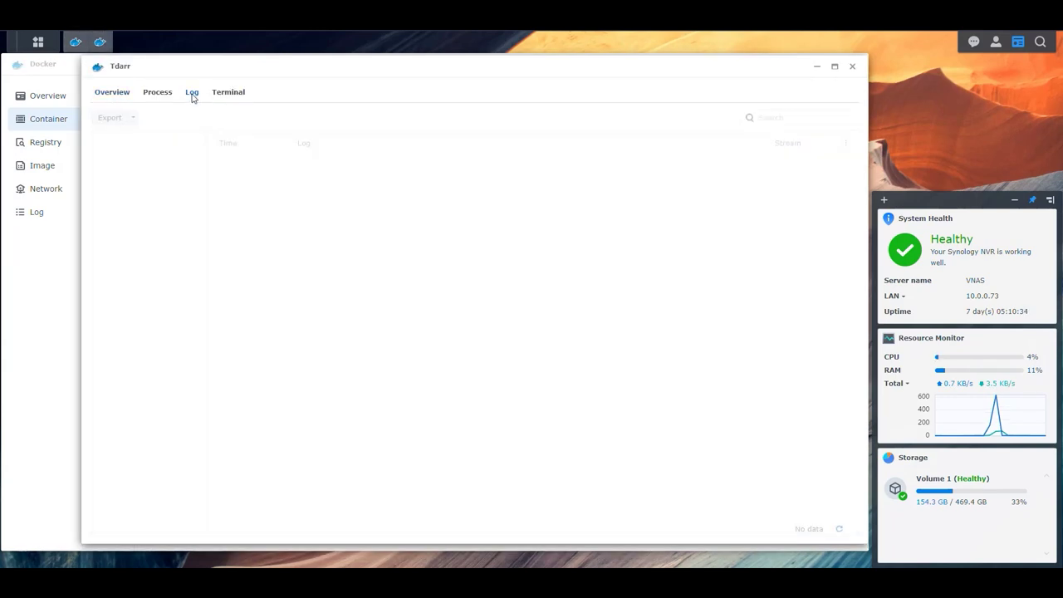
{"action": "left_click", "coordinate": [841, 533]}
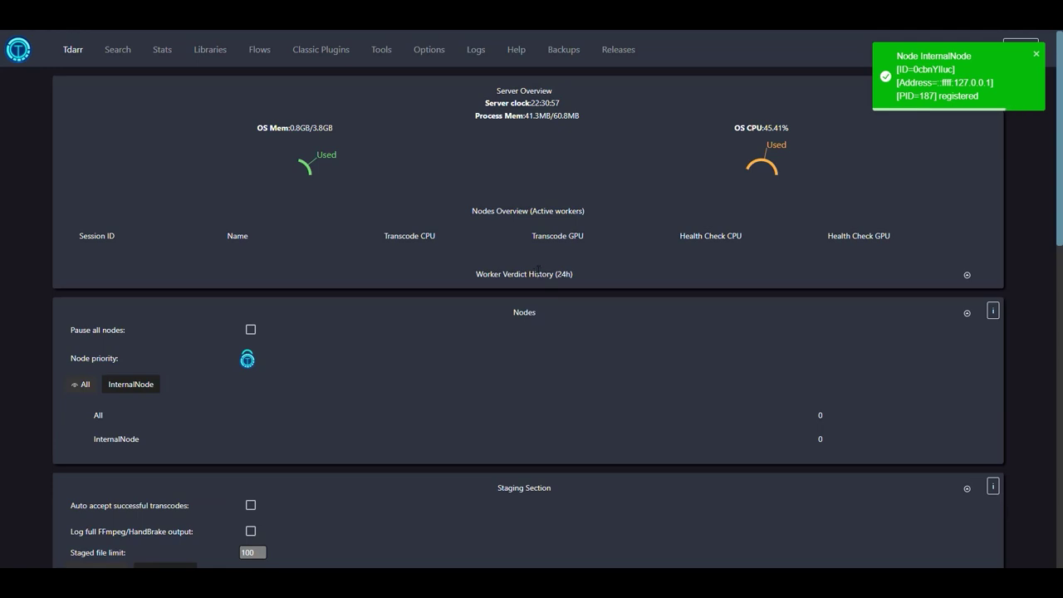
- Switch to the Tdarr web interface and examine the InternalNode entry, its worker counts, and the Server Overview's clock and process memory
{"action": "double_click", "coordinate": [116, 439]}
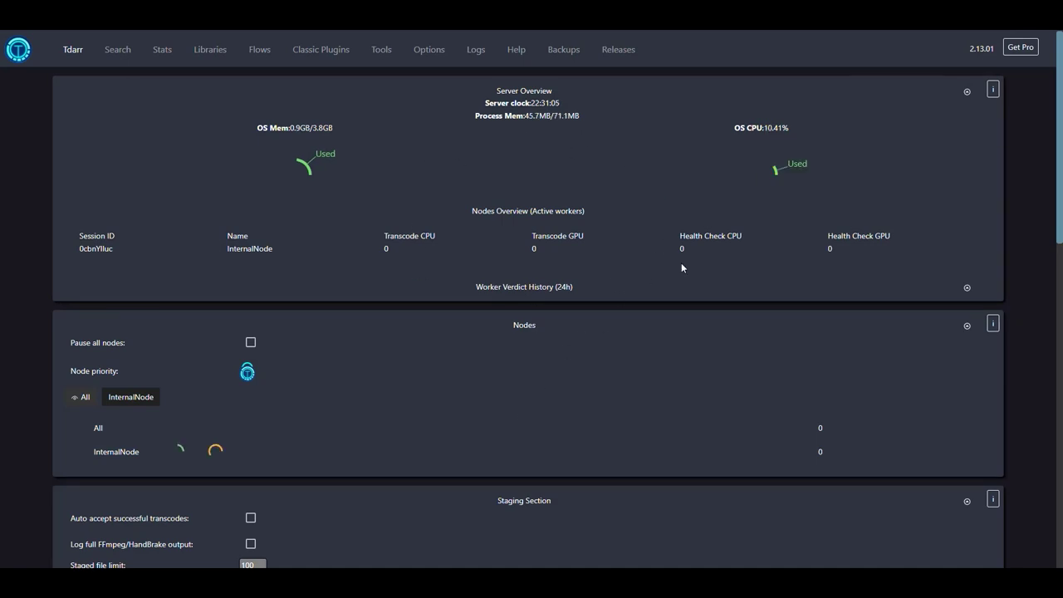
{"action": "scroll", "coordinate": [573, 344], "scroll_direction": "down", "scroll_amount": 1}
{"action": "scroll", "coordinate": [572, 345], "scroll_direction": "up", "scroll_amount": 1}
{"action": "left_click_drag", "start_coordinate": [140, 454], "coordinate": [76, 449]}
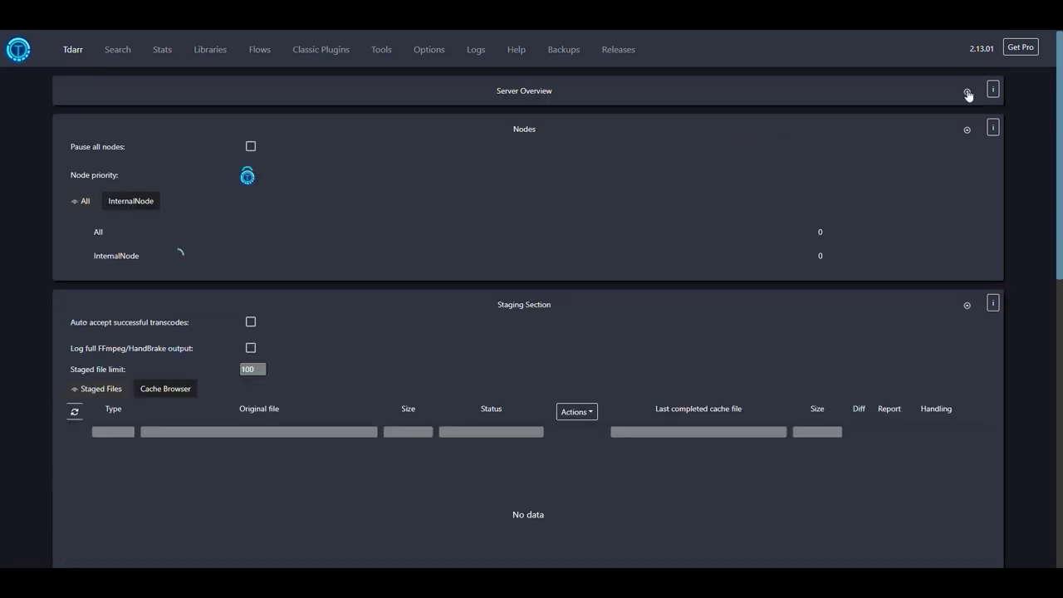
{"action": "triple_click", "coordinate": [489, 91]}
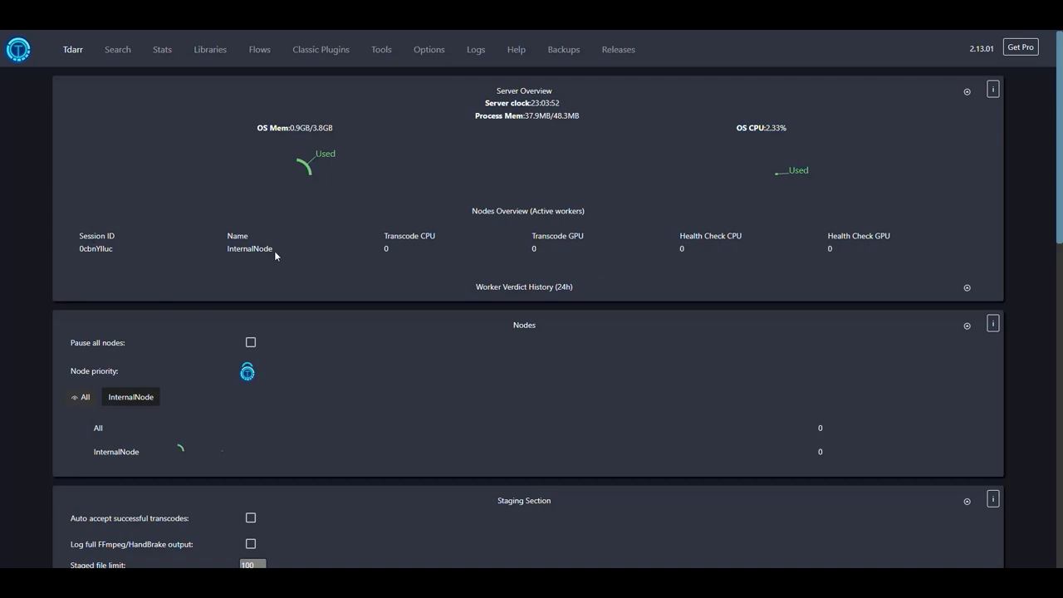
{"action": "double_click", "coordinate": [249, 249]}
{"action": "left_click", "coordinate": [250, 249]}
{"action": "double_click", "coordinate": [387, 249]}
{"action": "double_click", "coordinate": [683, 249]}
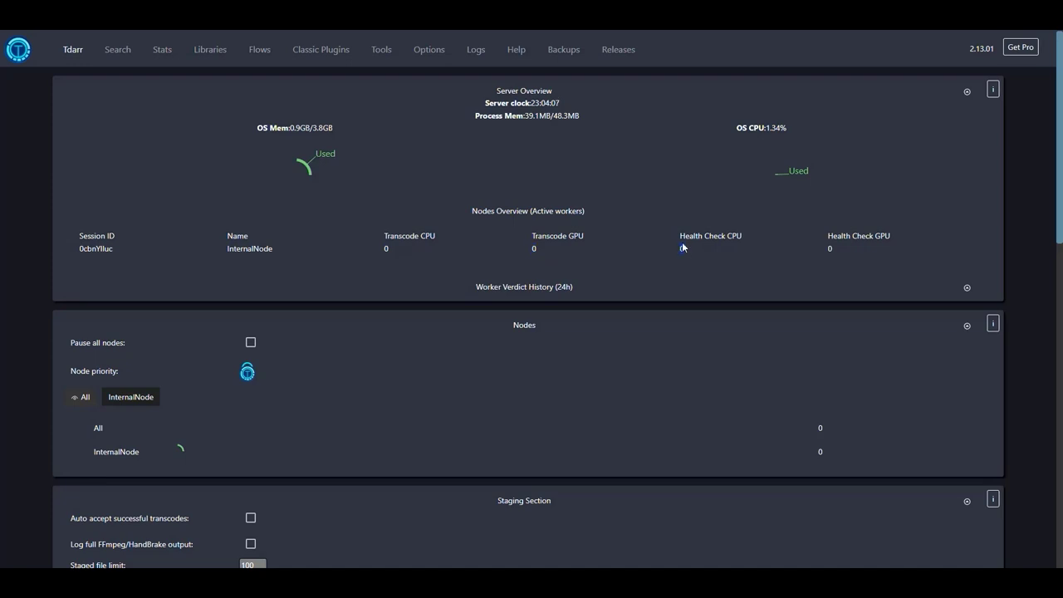
{"action": "double_click", "coordinate": [829, 249]}
{"action": "triple_click", "coordinate": [531, 103]}
{"action": "left_click", "coordinate": [548, 117]}
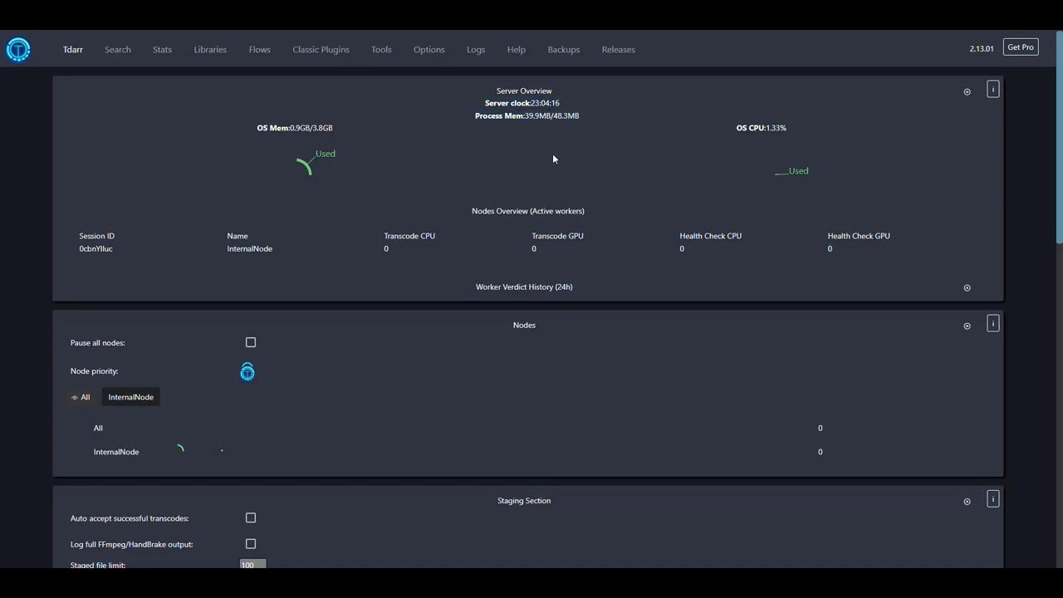
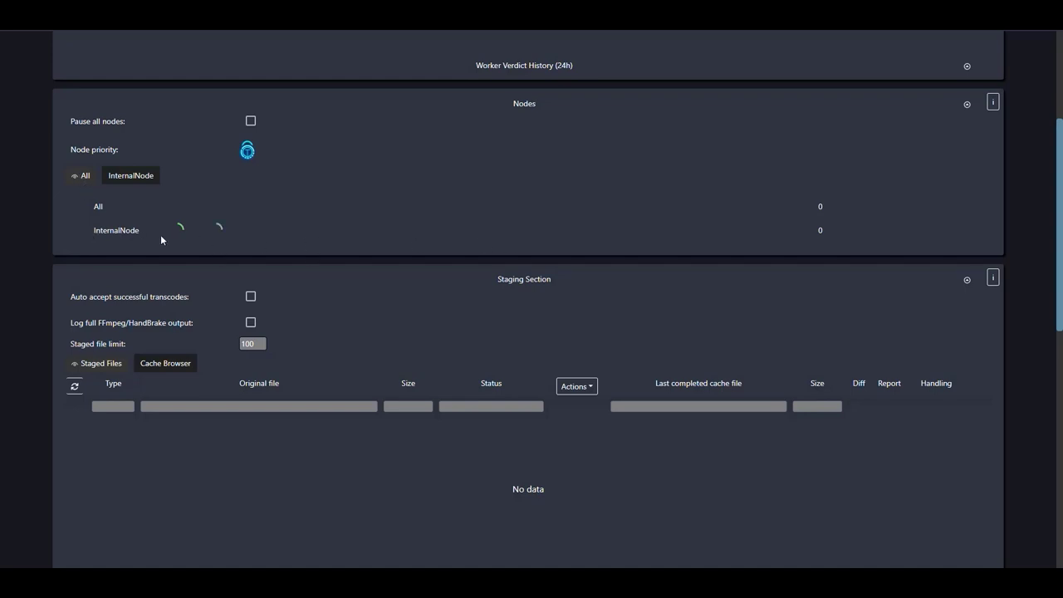
- Open InternalNode's details and review its session ID, node name, address, process memory and worker controls
{"action": "left_click", "coordinate": [132, 179]}
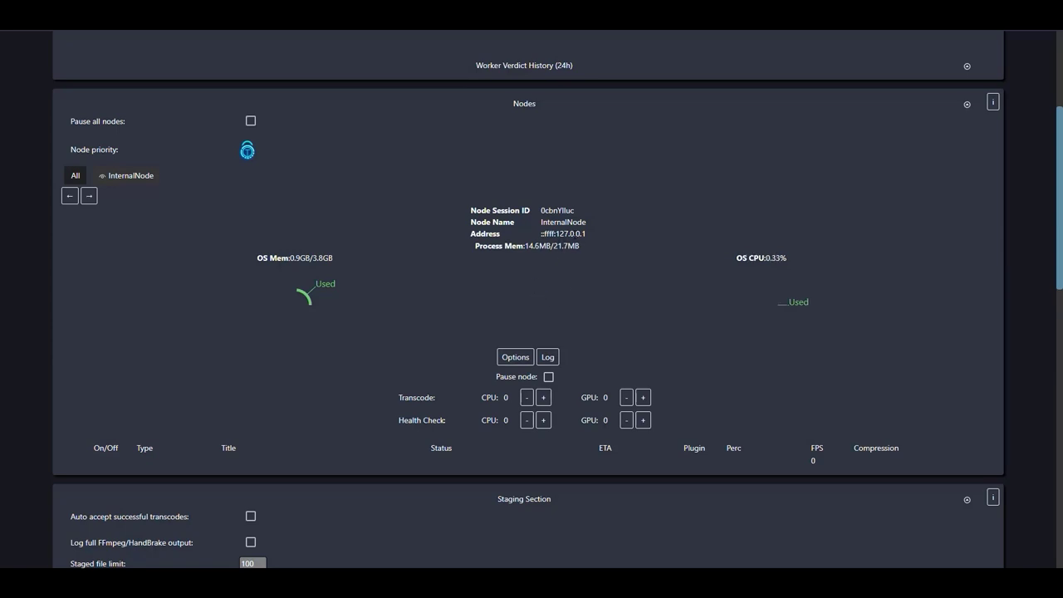
{"action": "left_click_drag", "start_coordinate": [589, 225], "coordinate": [521, 211]}
{"action": "left_click_drag", "start_coordinate": [589, 236], "coordinate": [539, 239]}
{"action": "left_click_drag", "start_coordinate": [590, 234], "coordinate": [556, 234]}
{"action": "left_click_drag", "start_coordinate": [580, 247], "coordinate": [493, 246]}
{"action": "left_click", "coordinate": [518, 241]}
{"action": "scroll", "coordinate": [567, 257], "scroll_direction": "down", "scroll_amount": 2}
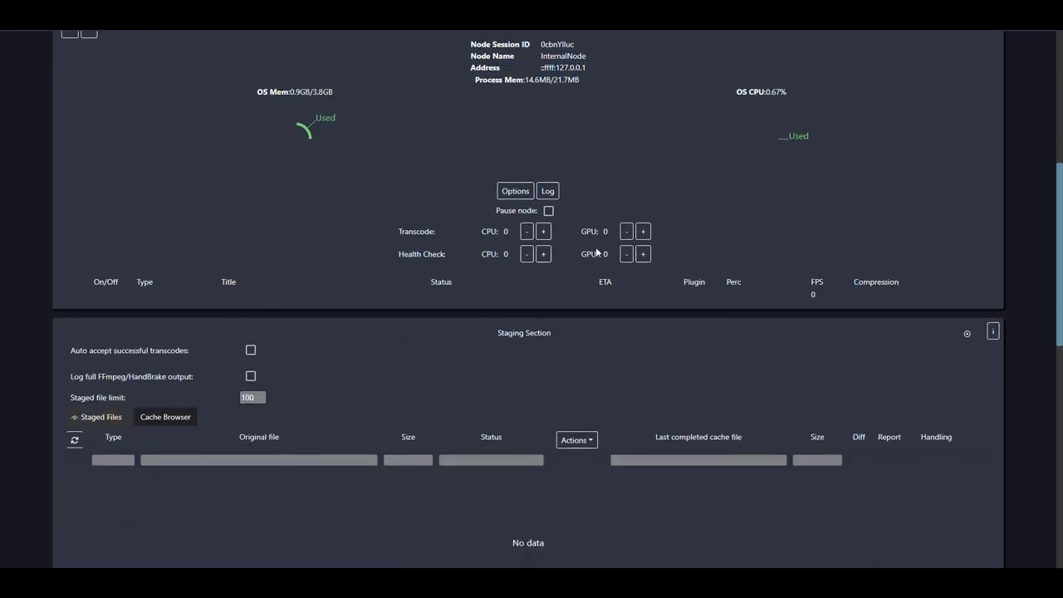
{"action": "scroll", "coordinate": [570, 273], "scroll_direction": "up", "scroll_amount": 1}
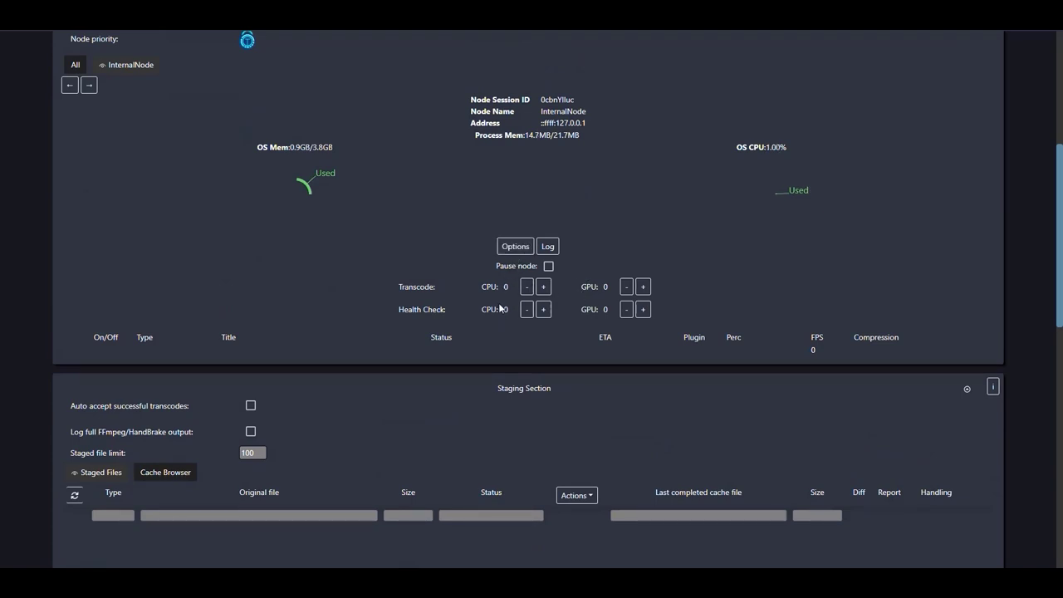
- Set InternalNode's transcode CPU workers to 1
{"action": "left_click_drag", "start_coordinate": [447, 288], "coordinate": [390, 287]}
{"action": "left_click_drag", "start_coordinate": [500, 287], "coordinate": [470, 289]}
{"action": "left_click", "coordinate": [452, 294]}
{"action": "left_click_drag", "start_coordinate": [499, 291], "coordinate": [401, 288]}
{"action": "left_click", "coordinate": [545, 287]}
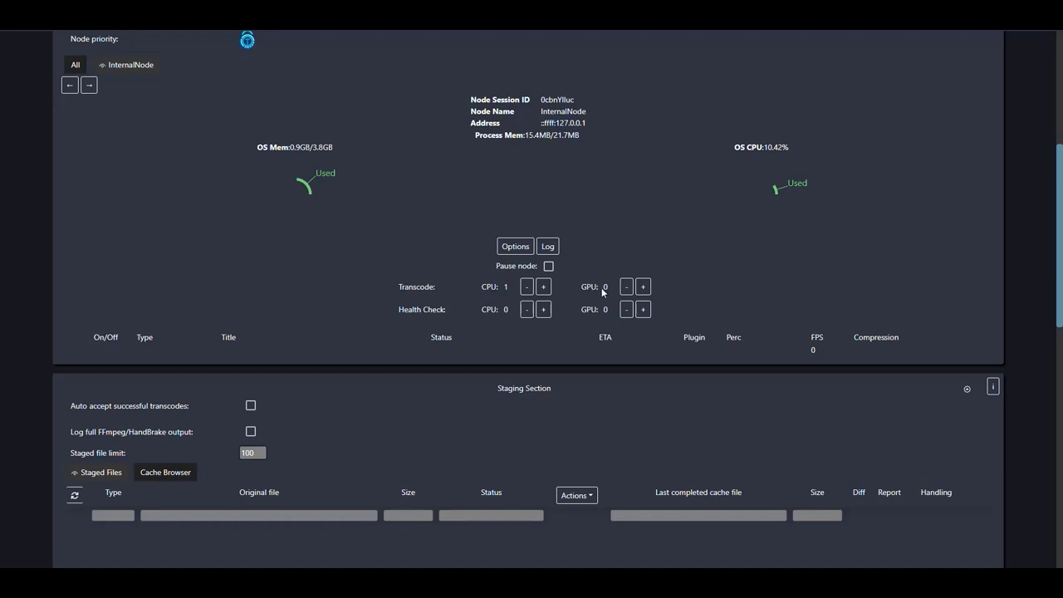
- Try adding transcode GPU workers to InternalNode and reduce them back to 0
{"action": "left_click", "coordinate": [642, 288]}
{"action": "left_click", "coordinate": [643, 288]}
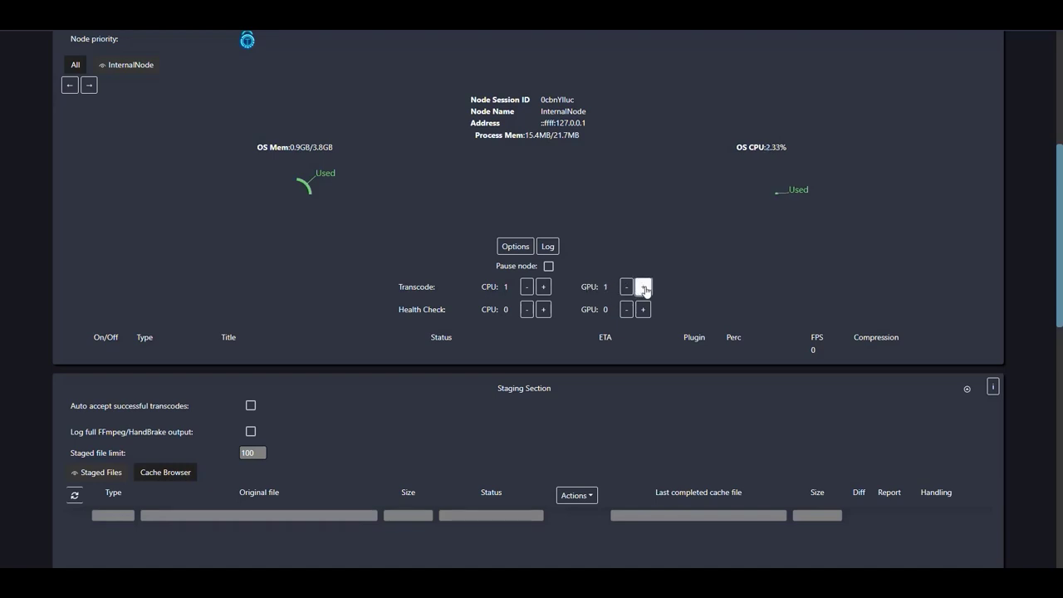
{"action": "left_click", "coordinate": [644, 288]}
{"action": "left_click_drag", "start_coordinate": [617, 287], "coordinate": [582, 287]}
{"action": "left_click", "coordinate": [626, 288]}
{"action": "left_click", "coordinate": [625, 288]}
{"action": "left_click", "coordinate": [627, 287]}
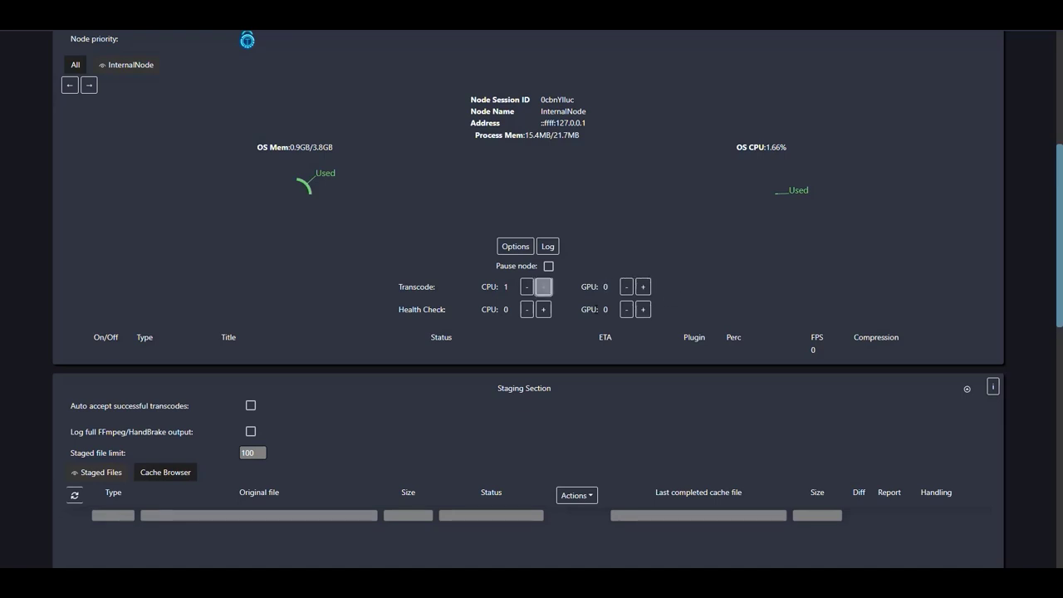
- Set InternalNode's transcode GPU, health check CPU and health check GPU workers to 1 each
{"action": "left_click", "coordinate": [642, 287]}
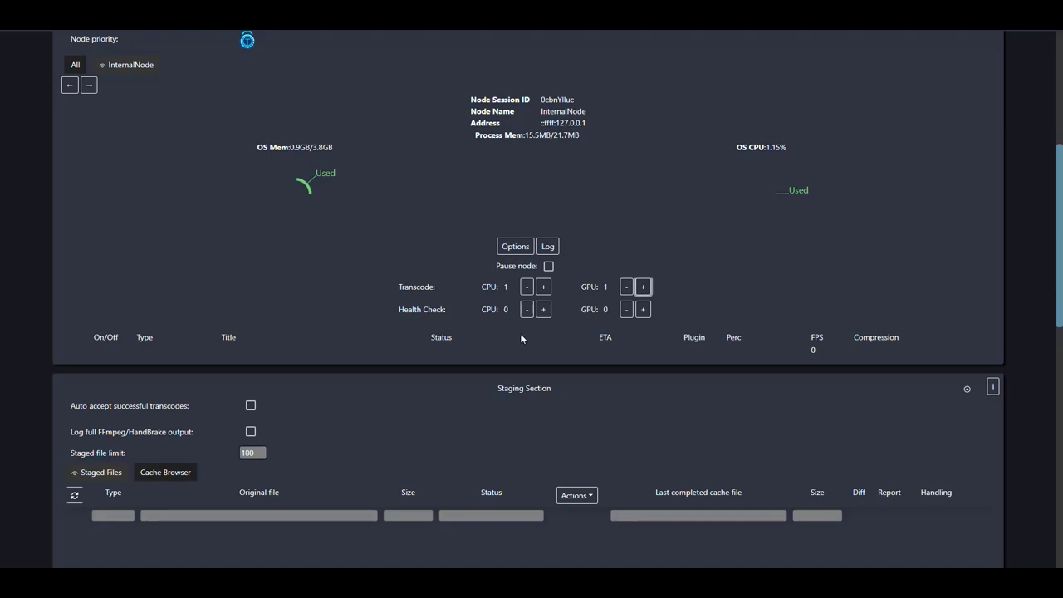
{"action": "left_click", "coordinate": [544, 309]}
{"action": "left_click", "coordinate": [643, 309]}
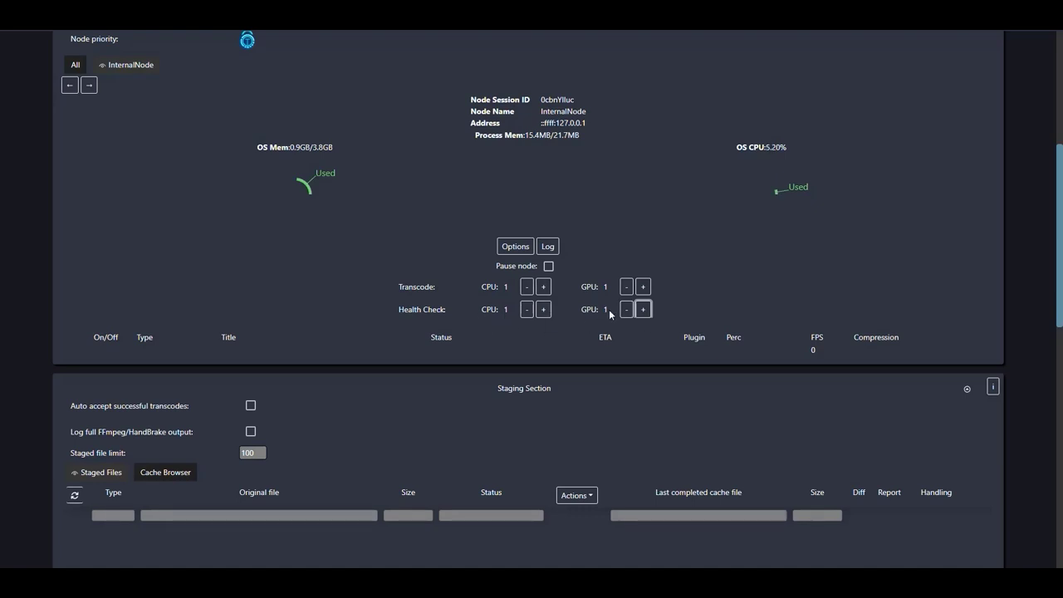
{"action": "left_click_drag", "start_coordinate": [601, 309], "coordinate": [580, 313]}
{"action": "key", "text": "shift+Tab"}
{"action": "key", "text": "shift+Tab"}
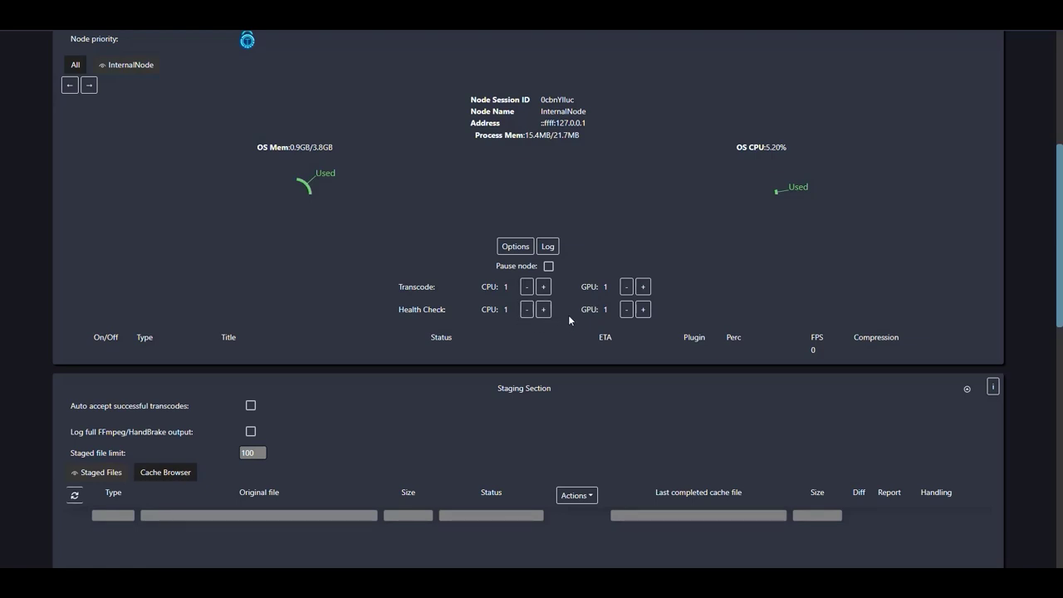
- Open InternalNode's log, review its startup and binary test entries, and close it
{"action": "left_click", "coordinate": [548, 247]}
{"action": "scroll", "coordinate": [440, 315], "scroll_direction": "down", "scroll_amount": 5}
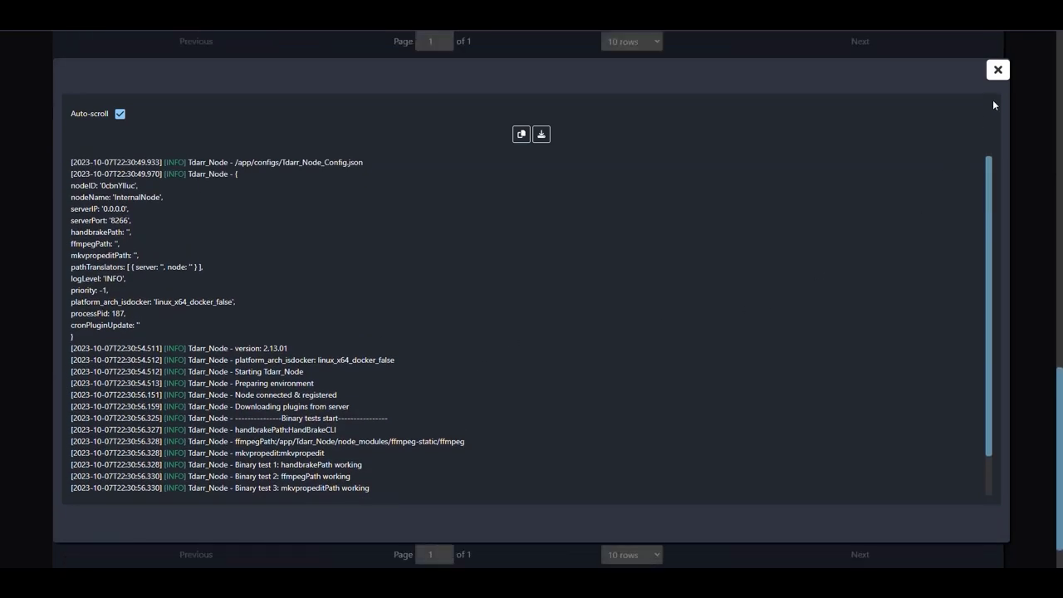
{"action": "left_click", "coordinate": [997, 70]}
- Open InternalNode's options and review the node configuration, including the server port, path translators, log level and priority
{"action": "scroll", "coordinate": [631, 274], "scroll_direction": "up", "scroll_amount": 10}
{"action": "scroll", "coordinate": [593, 332], "scroll_direction": "down", "scroll_amount": 3}
{"action": "left_click", "coordinate": [512, 316]}
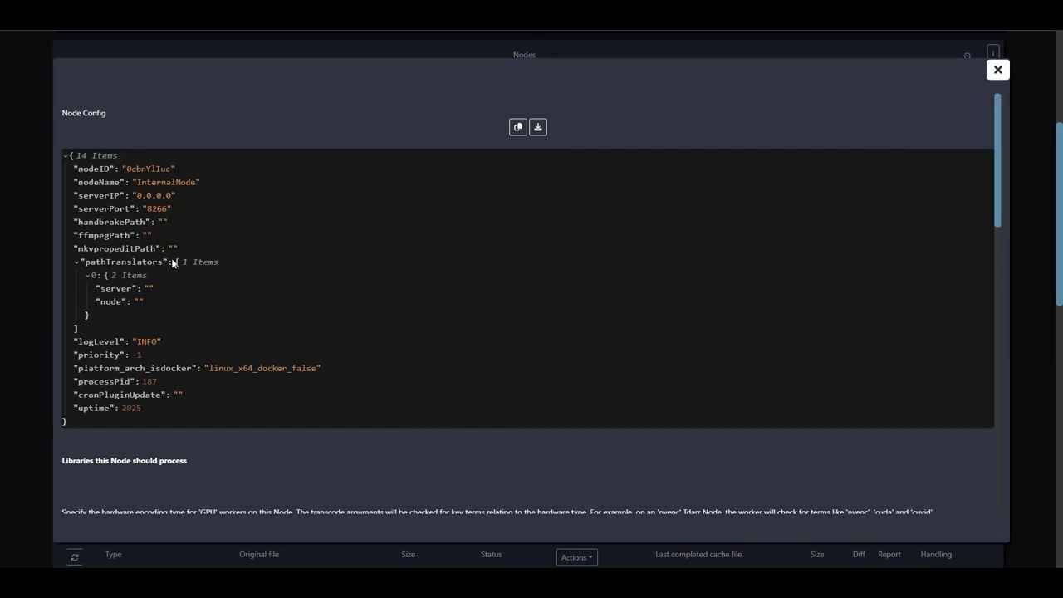
{"action": "scroll", "coordinate": [171, 258], "scroll_direction": "down", "scroll_amount": 2}
{"action": "scroll", "coordinate": [170, 332], "scroll_direction": "up", "scroll_amount": 3}
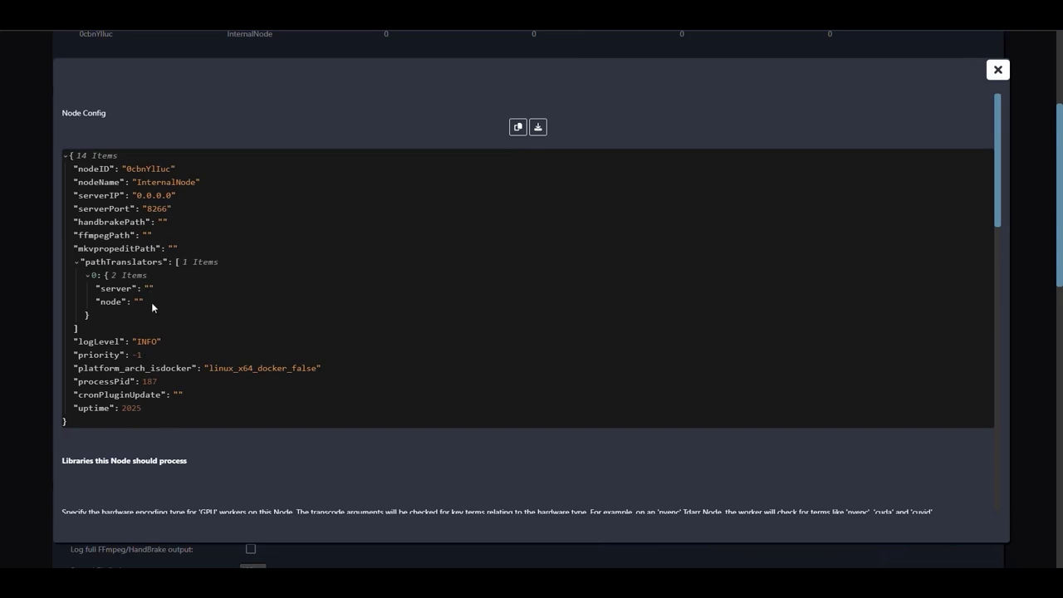
{"action": "scroll", "coordinate": [191, 309], "scroll_direction": "up", "scroll_amount": 2}
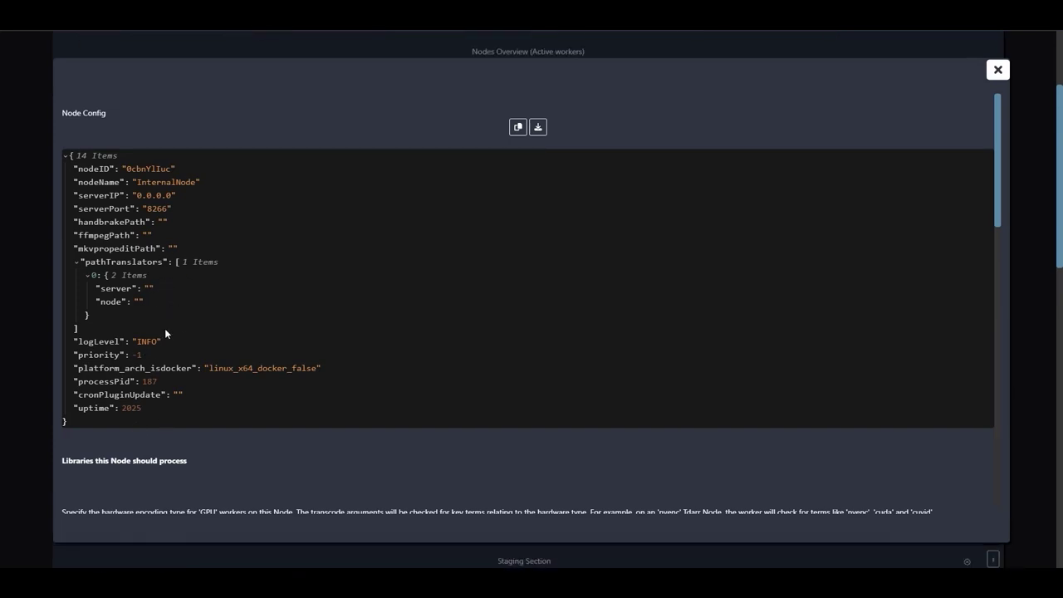
{"action": "scroll", "coordinate": [4, 309], "scroll_direction": "down", "scroll_amount": 3}
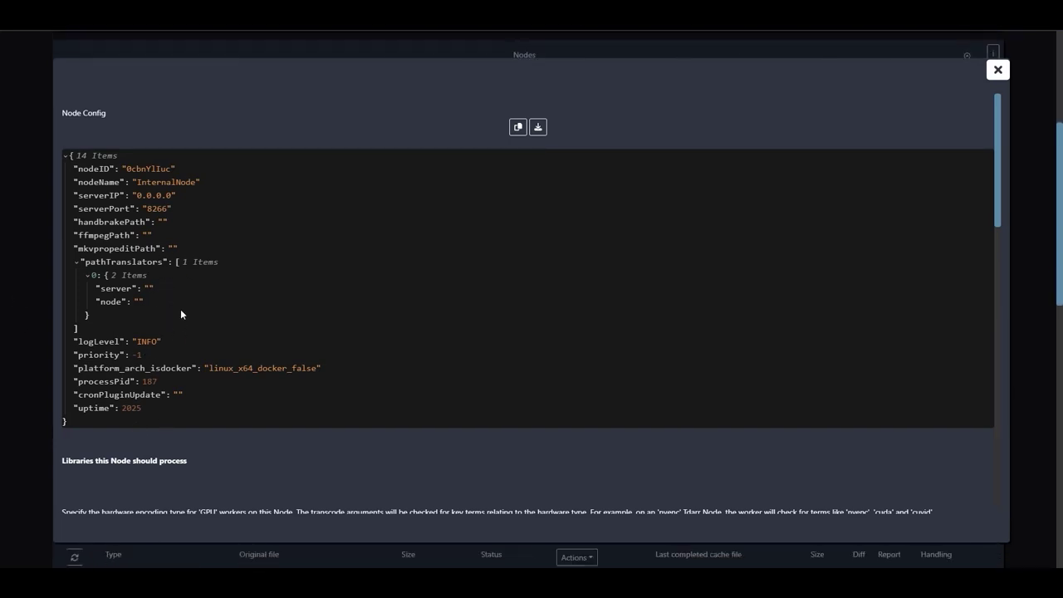
{"action": "scroll", "coordinate": [482, 432], "scroll_direction": "down", "scroll_amount": 5}
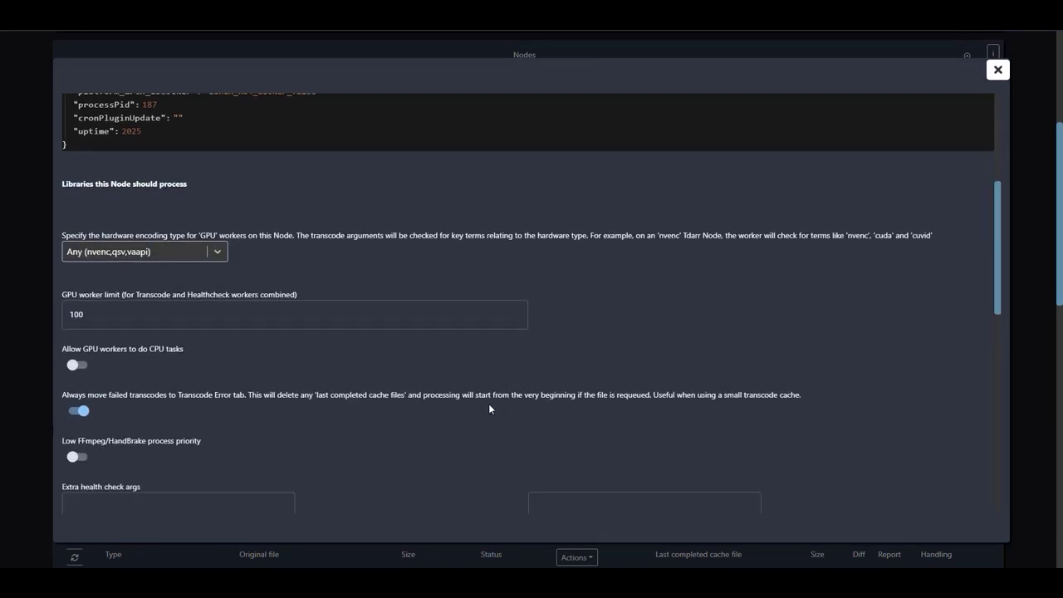
- Keep the GPU workers' hardware encoding type at Any (nvenc,qsv,vaapi) and toggle the option allowing GPU workers to do CPU tasks
{"action": "scroll", "coordinate": [451, 351], "scroll_direction": "down", "scroll_amount": 1}
{"action": "scroll", "coordinate": [450, 351], "scroll_direction": "up", "scroll_amount": 1}
{"action": "scroll", "coordinate": [451, 352], "scroll_direction": "down", "scroll_amount": 1}
{"action": "scroll", "coordinate": [450, 351], "scroll_direction": "up", "scroll_amount": 1}
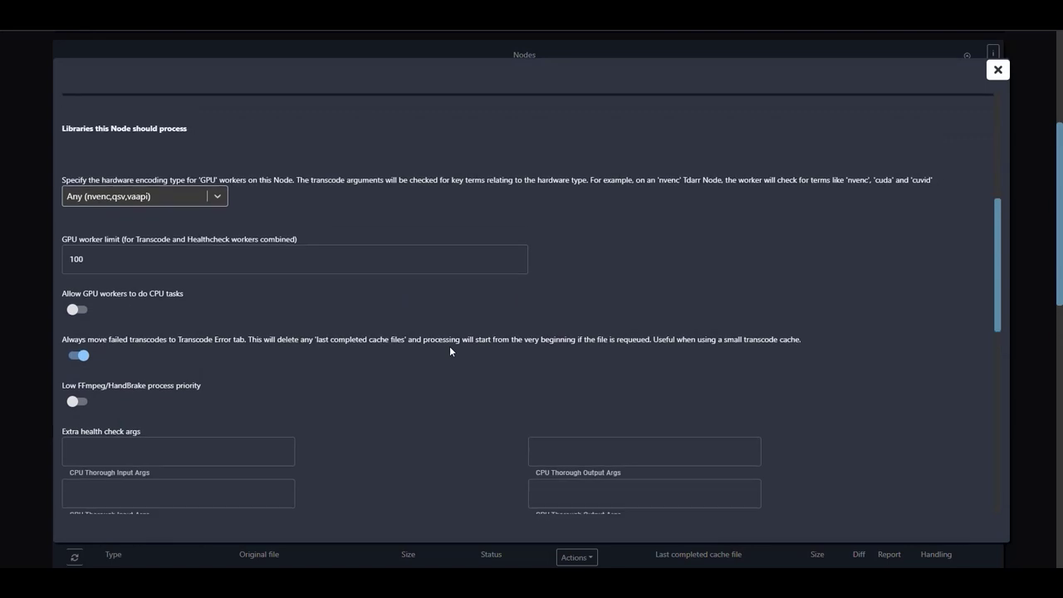
{"action": "left_click", "coordinate": [221, 201]}
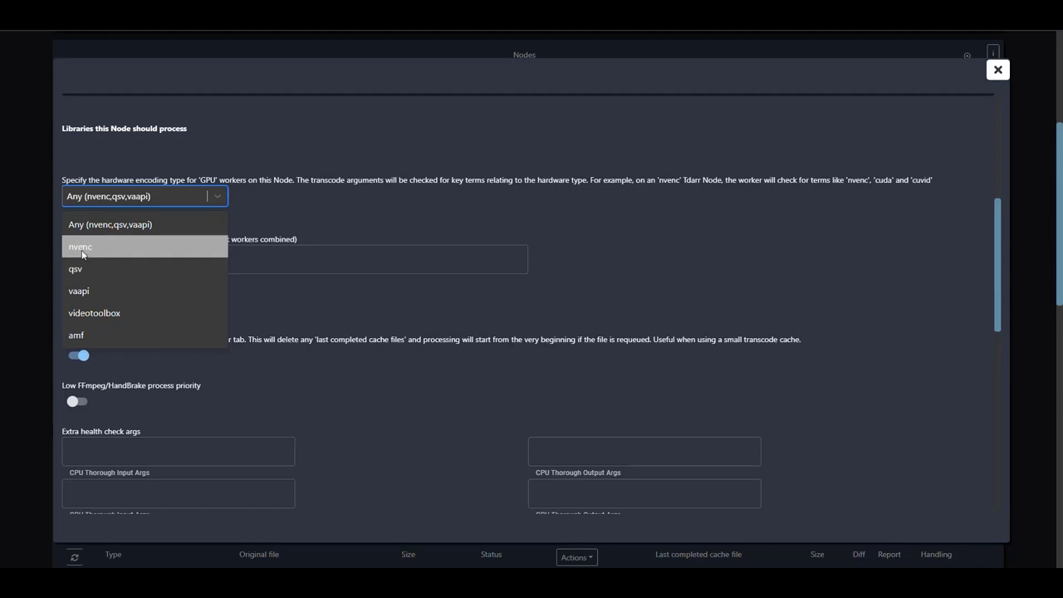
{"action": "left_click", "coordinate": [139, 226]}
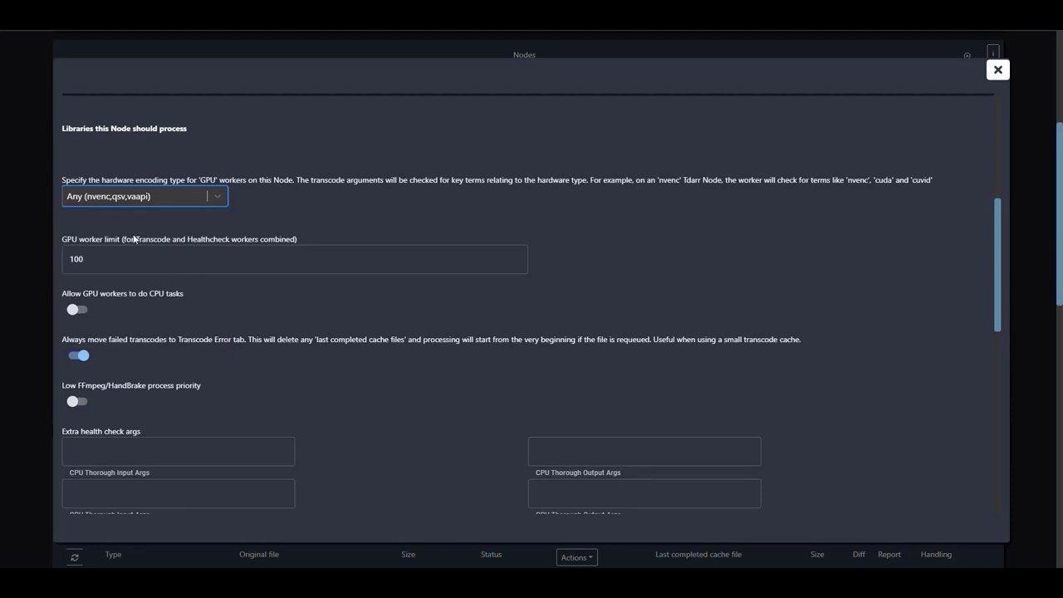
{"action": "scroll", "coordinate": [316, 257], "scroll_direction": "down", "scroll_amount": 2}
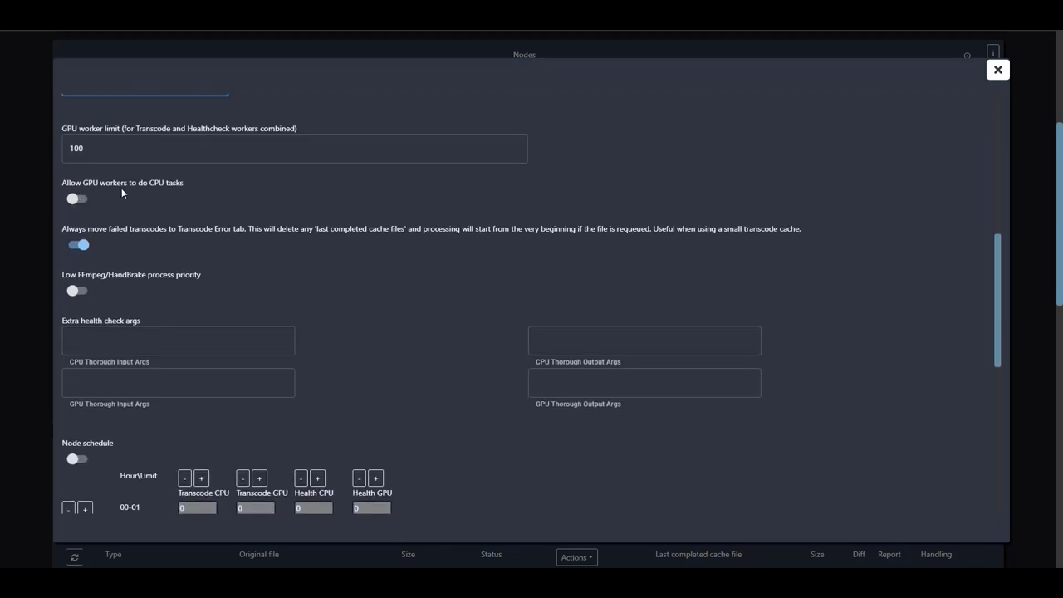
{"action": "left_click", "coordinate": [76, 200]}
{"action": "scroll", "coordinate": [403, 247], "scroll_direction": "down", "scroll_amount": 3}
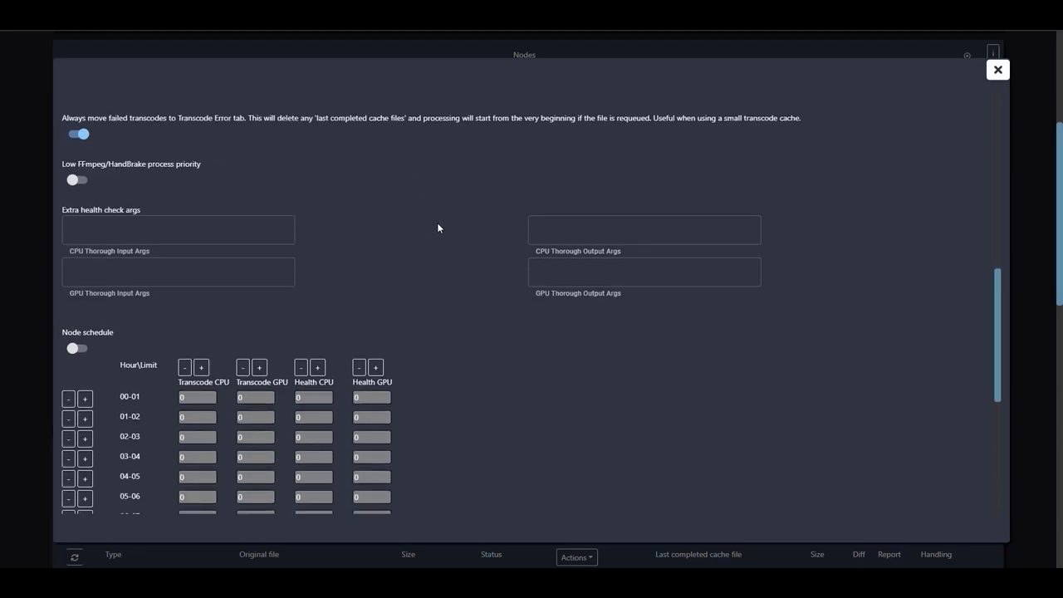
- Review the extra health check arguments and hourly worker limits, and enable the node schedule
{"action": "scroll", "coordinate": [455, 226], "scroll_direction": "down", "scroll_amount": 2}
{"action": "scroll", "coordinate": [475, 234], "scroll_direction": "down", "scroll_amount": 4}
{"action": "scroll", "coordinate": [479, 234], "scroll_direction": "up", "scroll_amount": 2}
{"action": "scroll", "coordinate": [478, 234], "scroll_direction": "down", "scroll_amount": 2}
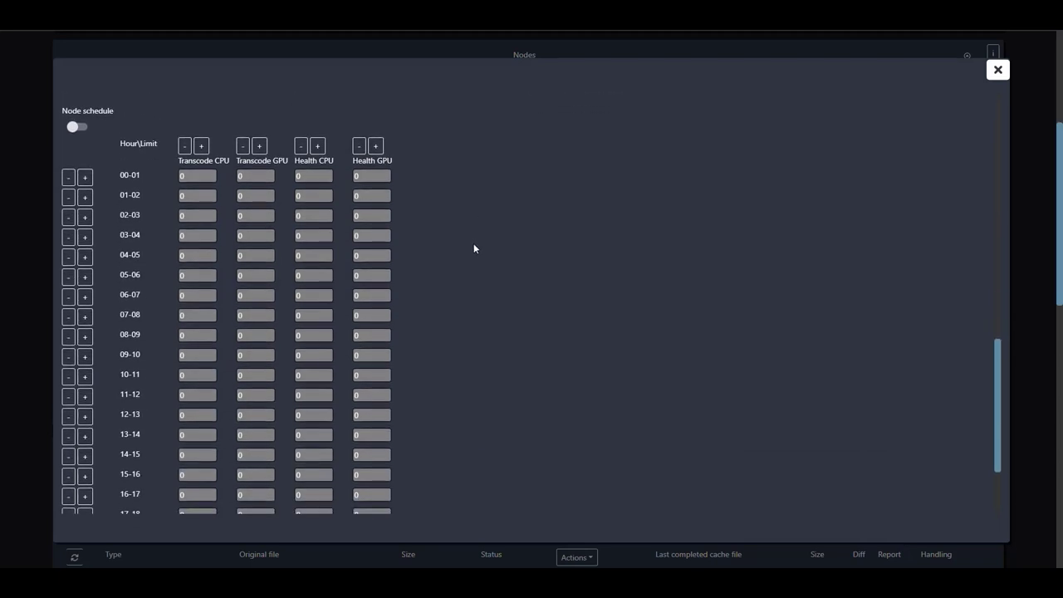
{"action": "scroll", "coordinate": [467, 257], "scroll_direction": "down", "scroll_amount": 2}
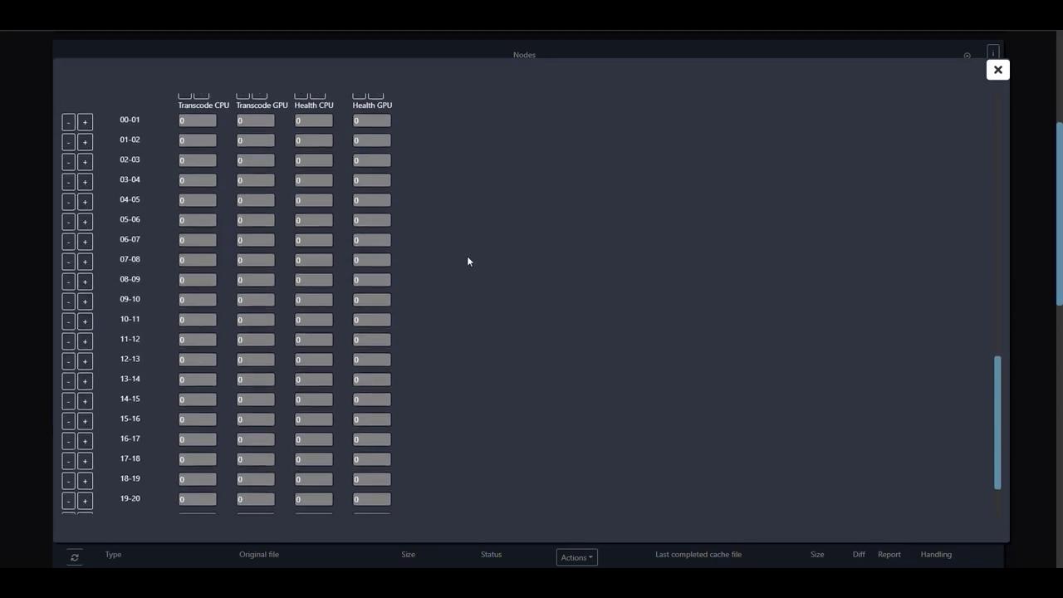
{"action": "scroll", "coordinate": [465, 256], "scroll_direction": "up", "scroll_amount": 2}
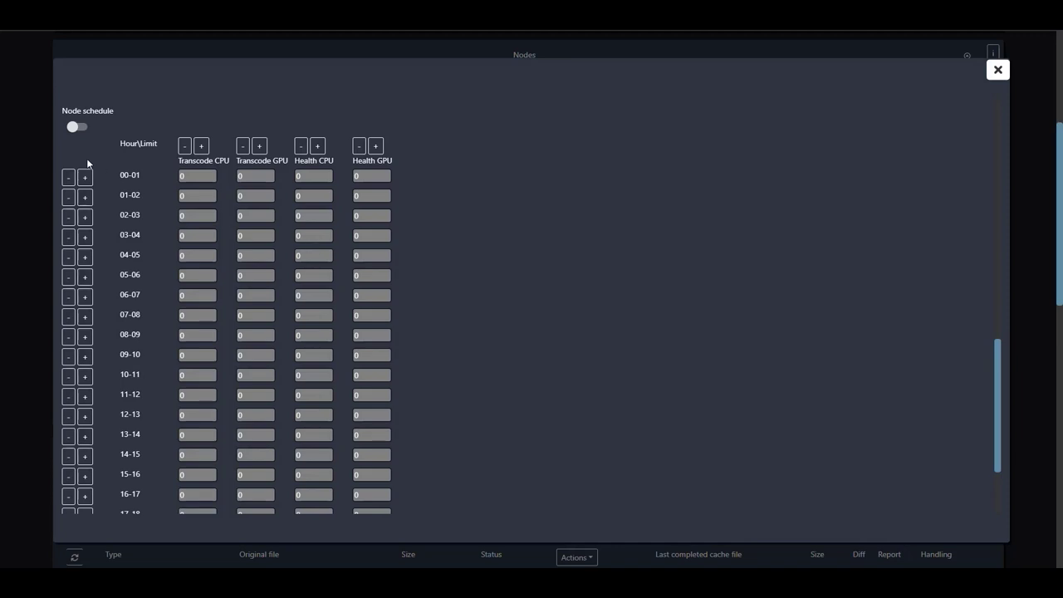
{"action": "left_click", "coordinate": [75, 128]}
{"action": "scroll", "coordinate": [157, 209], "scroll_direction": "down", "scroll_amount": 1}
{"action": "scroll", "coordinate": [158, 204], "scroll_direction": "up", "scroll_amount": 1}
- Try raising the schedule's Transcode CPU and Health CPU columns and the 00-01 row, and reduce all four worker columns back to 0
{"action": "left_click", "coordinate": [201, 148]}
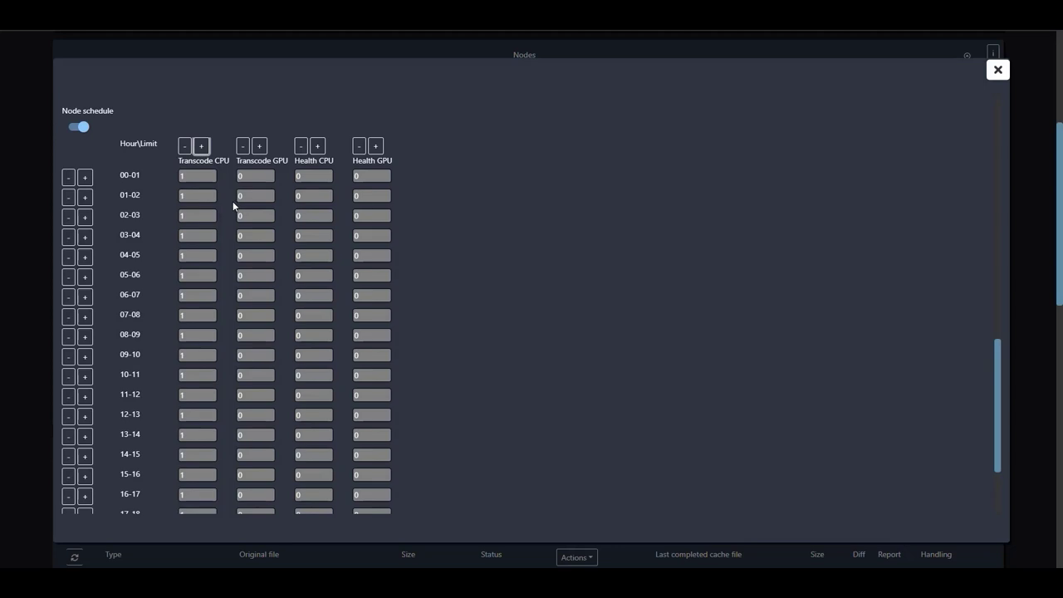
{"action": "left_click", "coordinate": [317, 147]}
{"action": "left_click", "coordinate": [84, 177]}
{"action": "left_click", "coordinate": [185, 146]}
{"action": "left_click", "coordinate": [243, 147]}
{"action": "left_click", "coordinate": [301, 147]}
{"action": "left_click", "coordinate": [358, 146]}
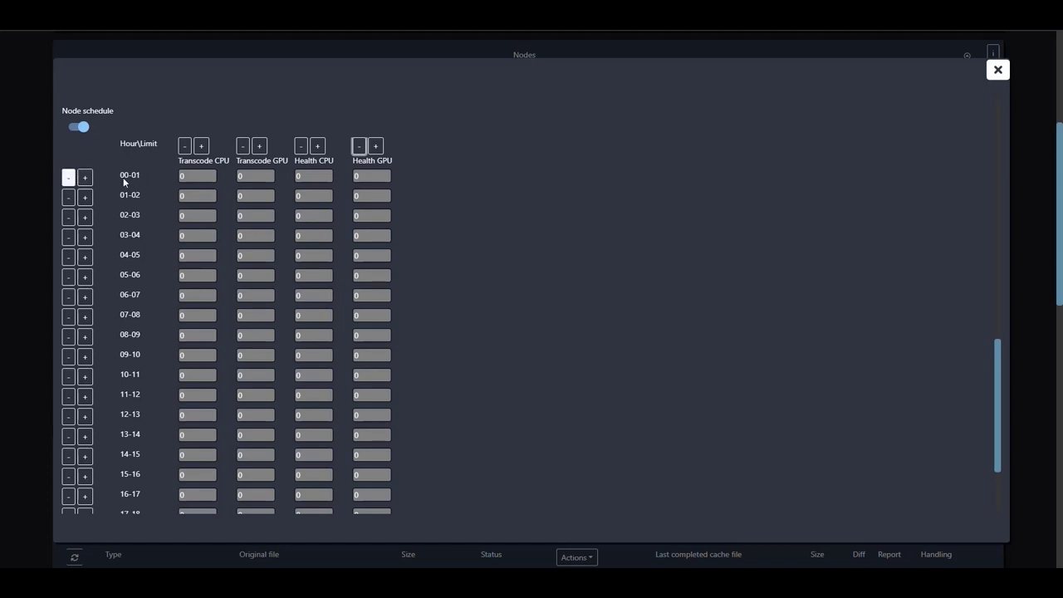
- Set all four worker limits to 1 for each schedule hour from 00-01 through 08-09
{"action": "left_click", "coordinate": [85, 178]}
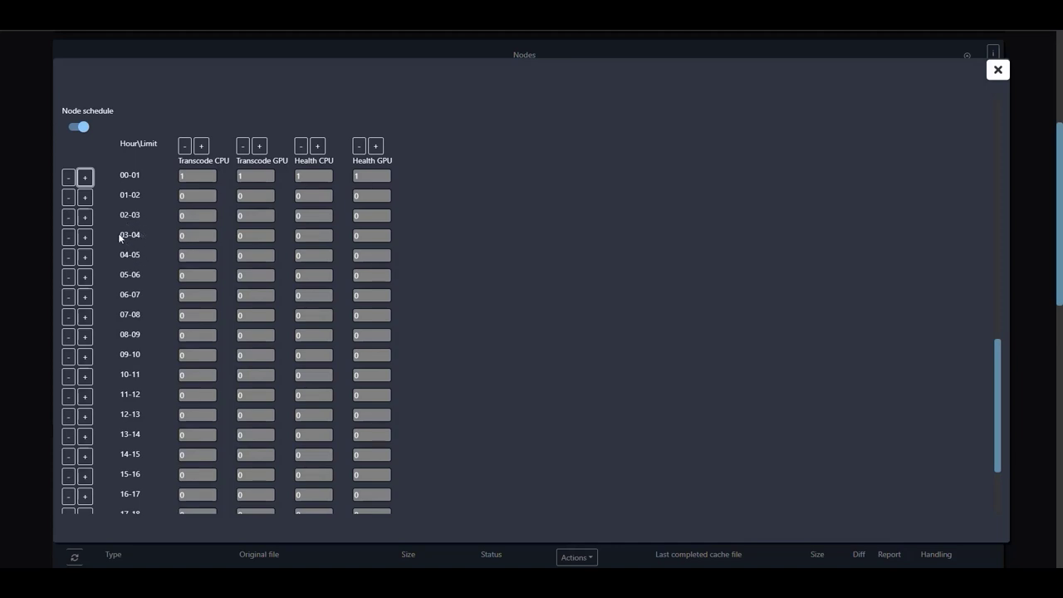
{"action": "left_click", "coordinate": [85, 336]}
{"action": "left_click", "coordinate": [85, 317]}
{"action": "left_click", "coordinate": [84, 297]}
{"action": "left_click", "coordinate": [85, 277]}
{"action": "left_click", "coordinate": [85, 257]}
{"action": "left_click", "coordinate": [84, 237]}
{"action": "left_click", "coordinate": [85, 216]}
{"action": "left_click", "coordinate": [85, 197]}
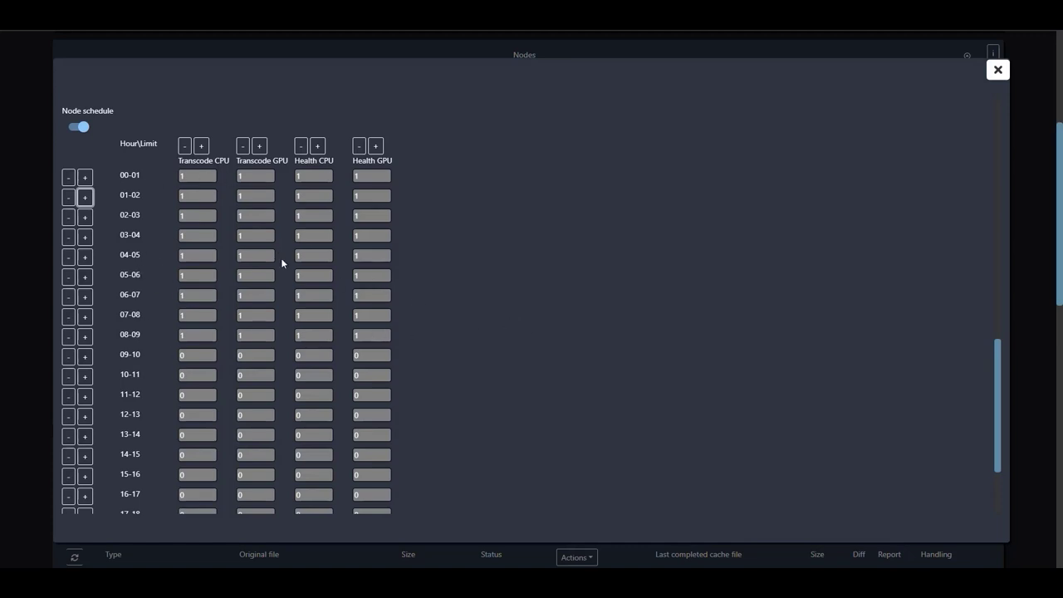
- Switch the node schedule off, look over the remaining hours and node configuration, and close InternalNode's options
{"action": "left_click", "coordinate": [80, 131]}
{"action": "scroll", "coordinate": [502, 246], "scroll_direction": "down", "scroll_amount": 3}
{"action": "scroll", "coordinate": [494, 257], "scroll_direction": "up", "scroll_amount": 8}
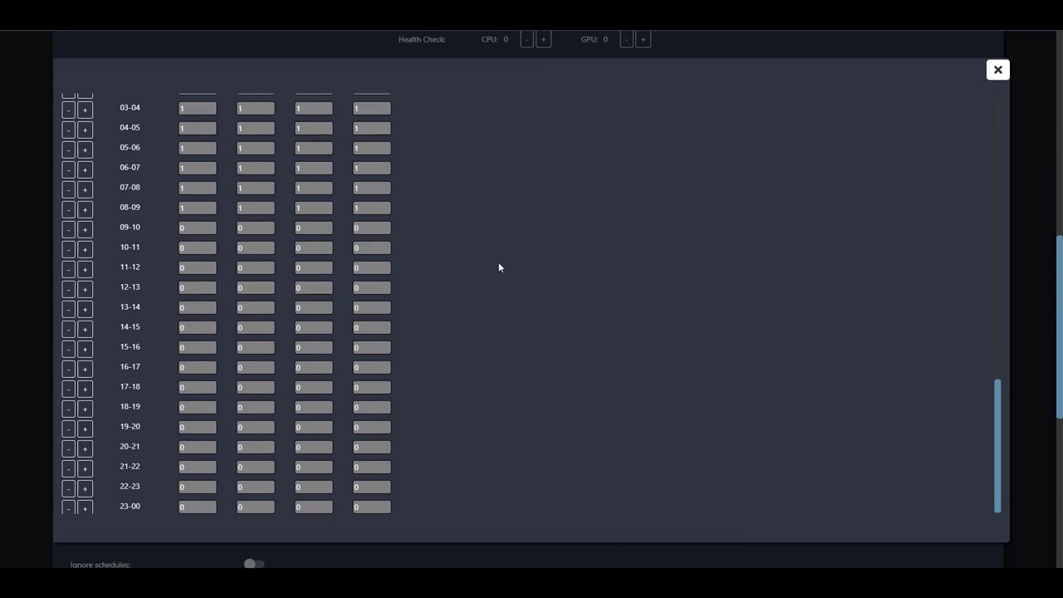
{"action": "scroll", "coordinate": [500, 282], "scroll_direction": "up", "scroll_amount": 2}
{"action": "scroll", "coordinate": [504, 313], "scroll_direction": "up", "scroll_amount": 4}
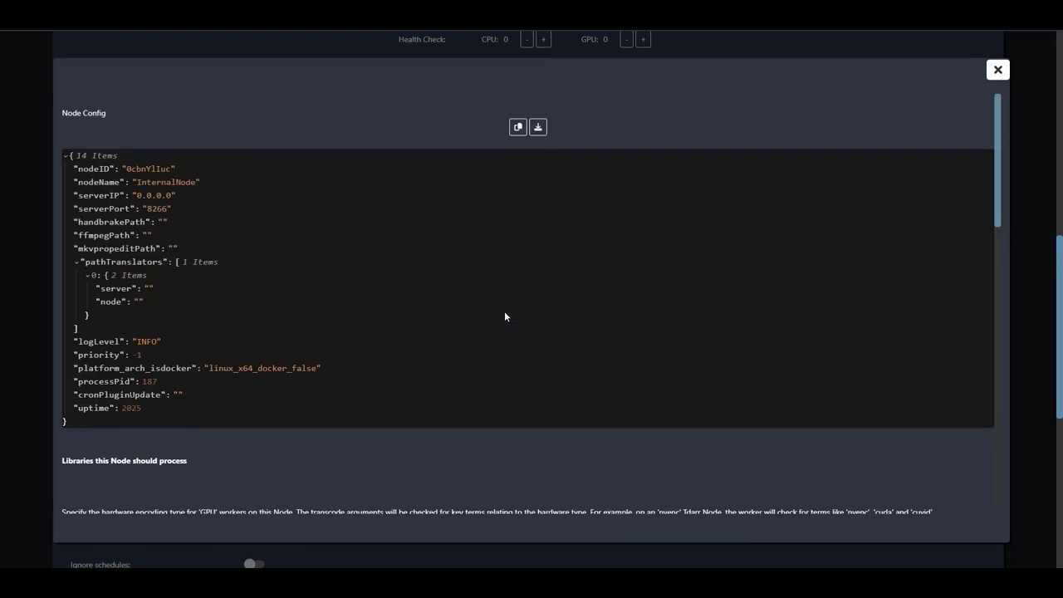
{"action": "left_click", "coordinate": [997, 73]}
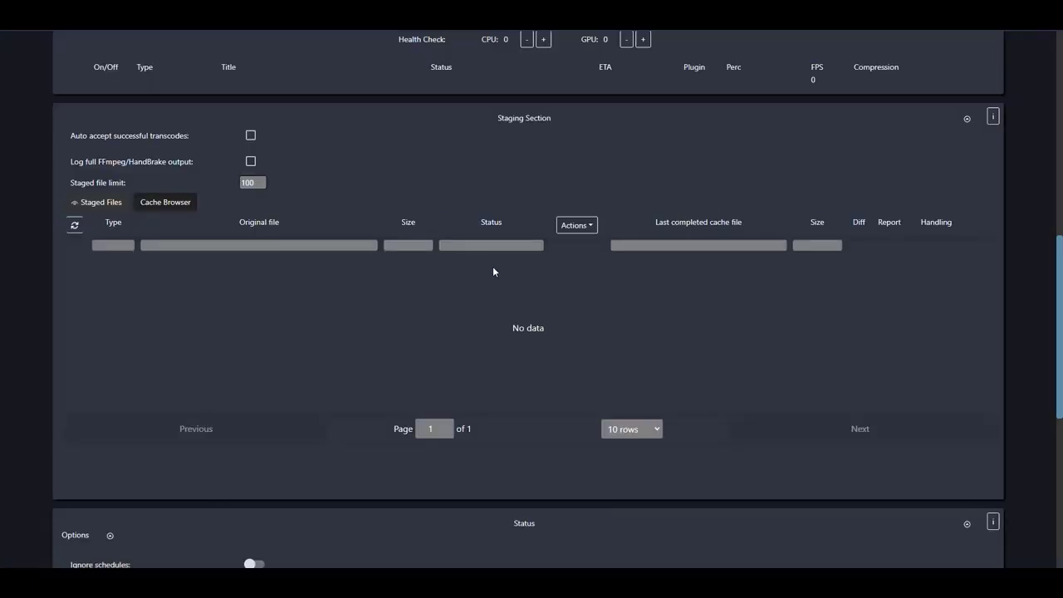
- Examine the node's worker controls, the Staging Section settings, and the Status section's queue options and transcode and health check lists
{"action": "scroll", "coordinate": [523, 296], "scroll_direction": "down", "scroll_amount": 8}
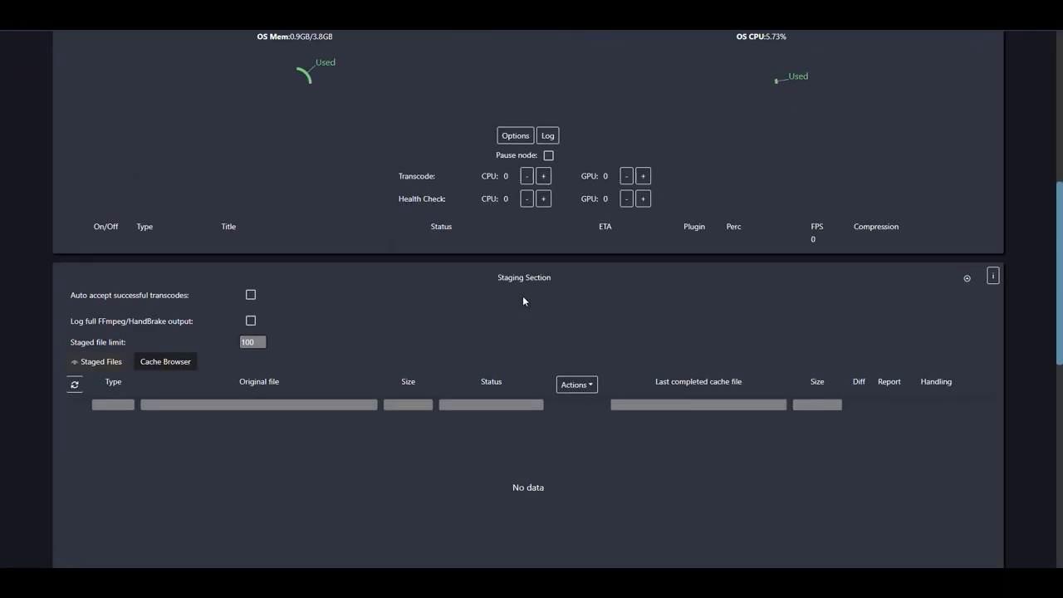
{"action": "scroll", "coordinate": [522, 292], "scroll_direction": "up", "scroll_amount": 6}
{"action": "scroll", "coordinate": [522, 284], "scroll_direction": "down", "scroll_amount": 2}
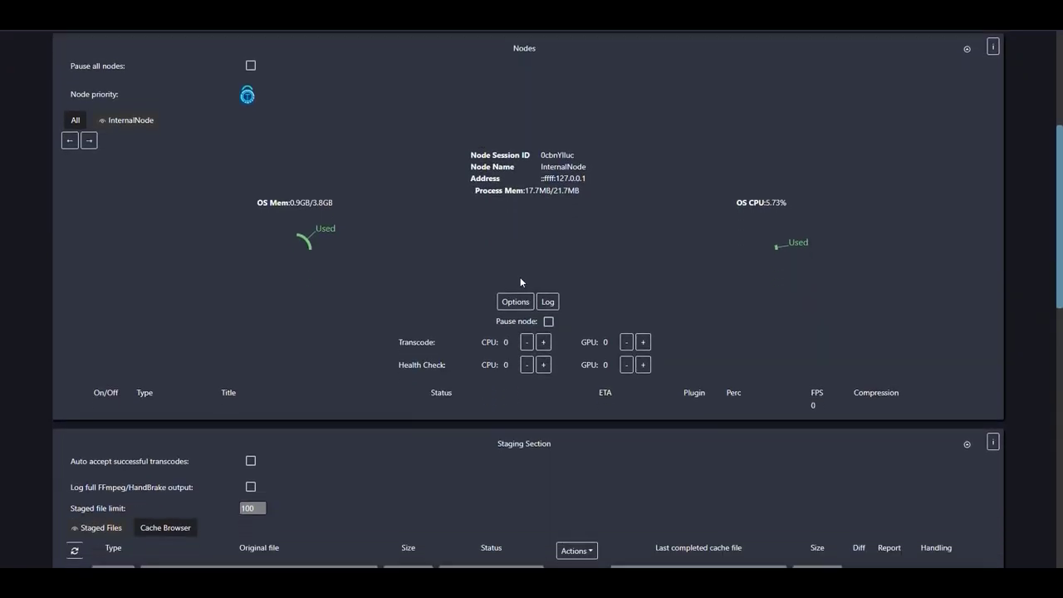
{"action": "scroll", "coordinate": [393, 266], "scroll_direction": "down", "scroll_amount": 4}
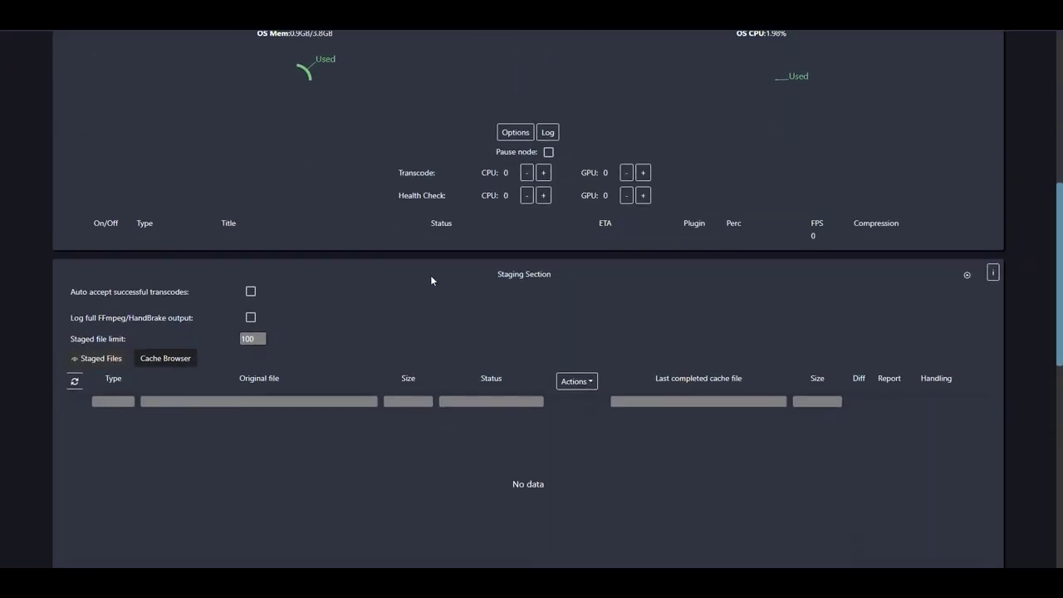
{"action": "scroll", "coordinate": [494, 290], "scroll_direction": "down", "scroll_amount": 1}
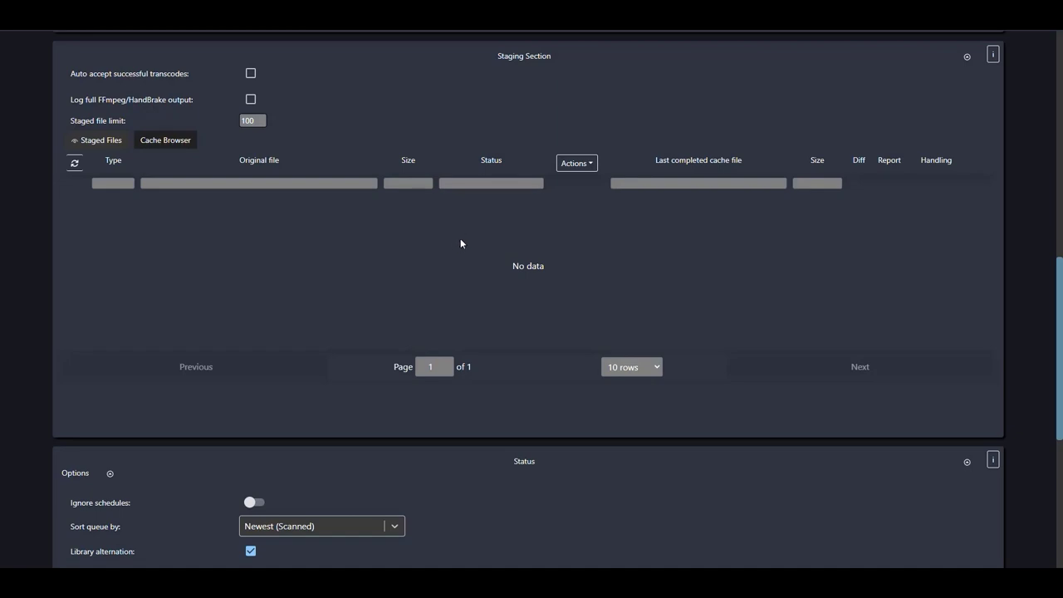
{"action": "scroll", "coordinate": [559, 206], "scroll_direction": "down", "scroll_amount": 4}
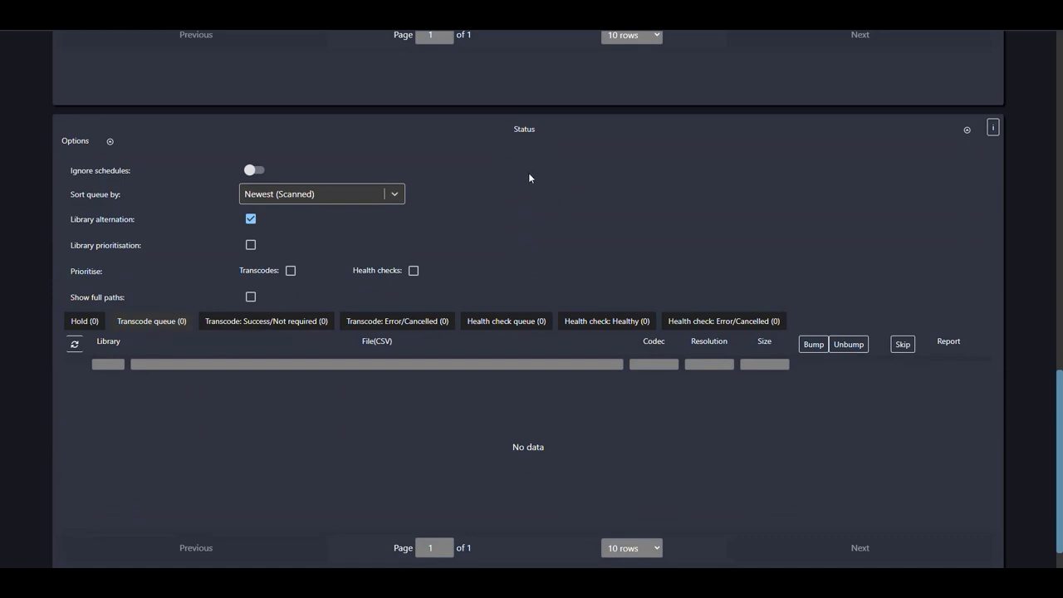
{"action": "scroll", "coordinate": [523, 204], "scroll_direction": "up", "scroll_amount": 5}
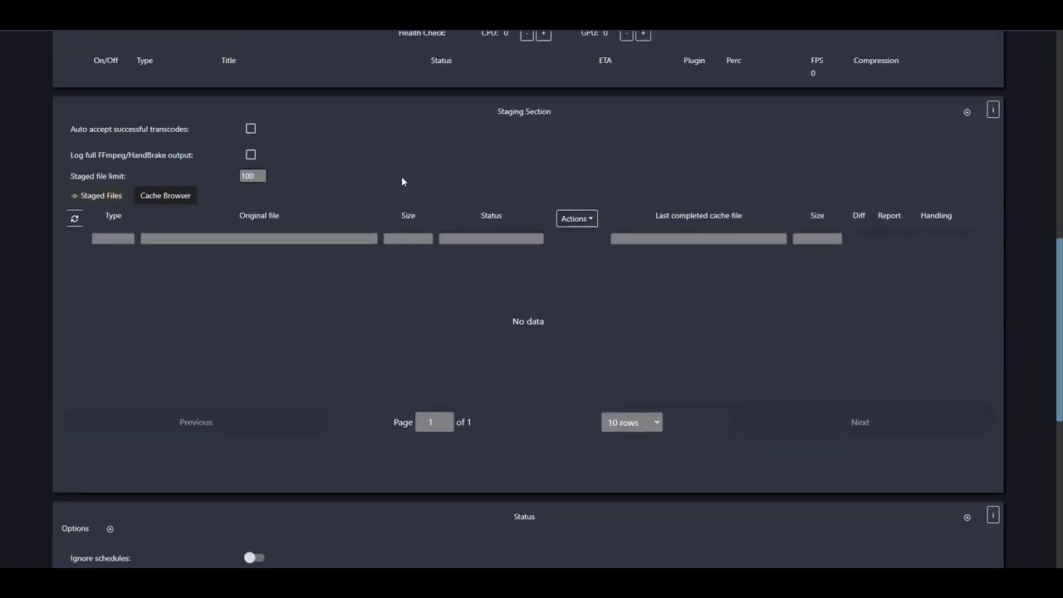
{"action": "left_click_drag", "start_coordinate": [557, 115], "coordinate": [499, 116]}
{"action": "scroll", "coordinate": [538, 175], "scroll_direction": "down", "scroll_amount": 5}
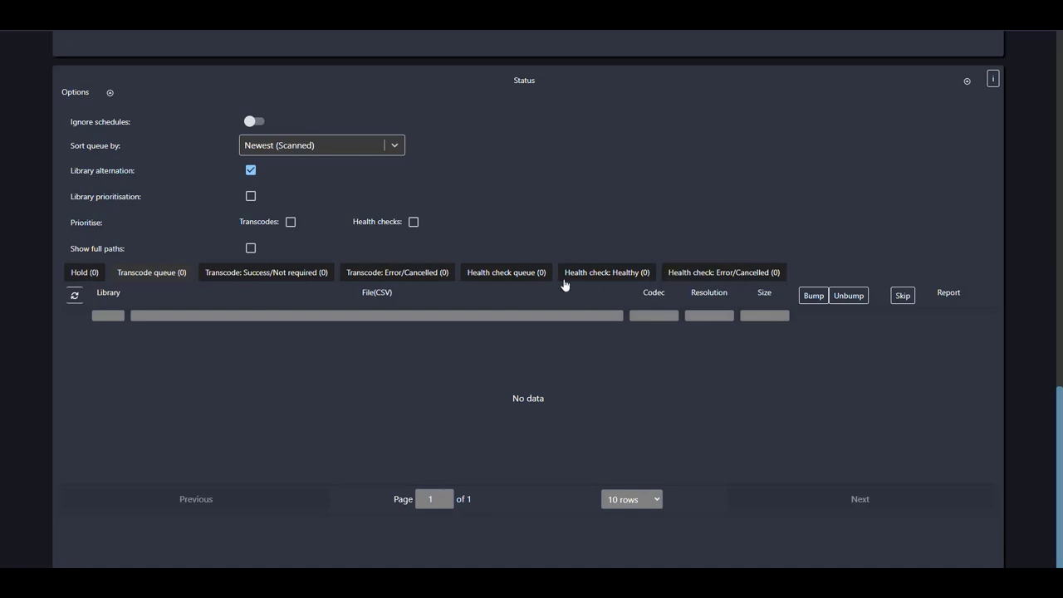
- Add a new library and name it Anime
{"action": "scroll", "coordinate": [569, 321], "scroll_direction": "up", "scroll_amount": 15}
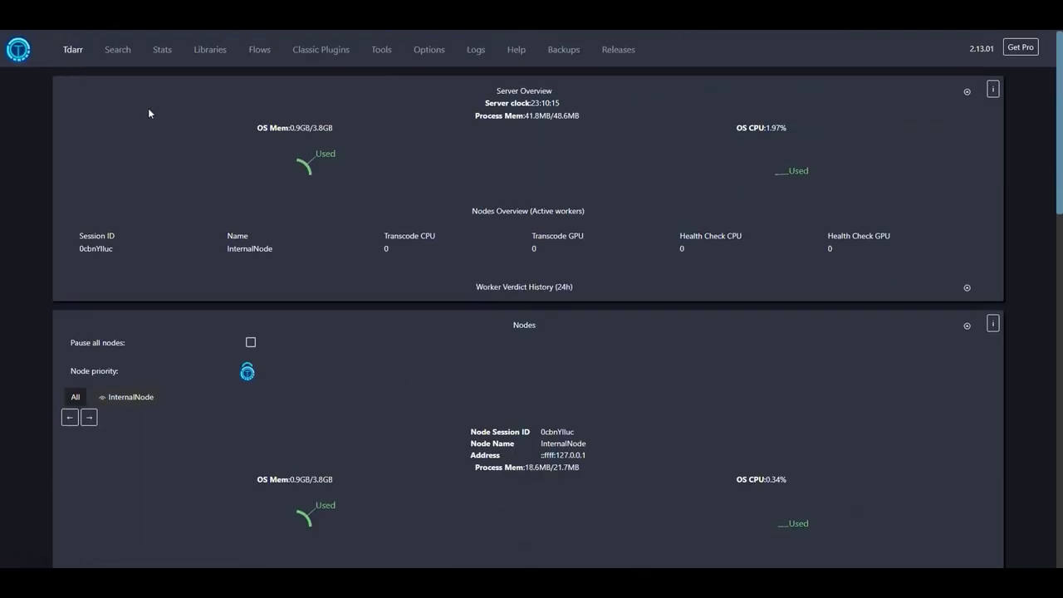
{"action": "left_click", "coordinate": [211, 52]}
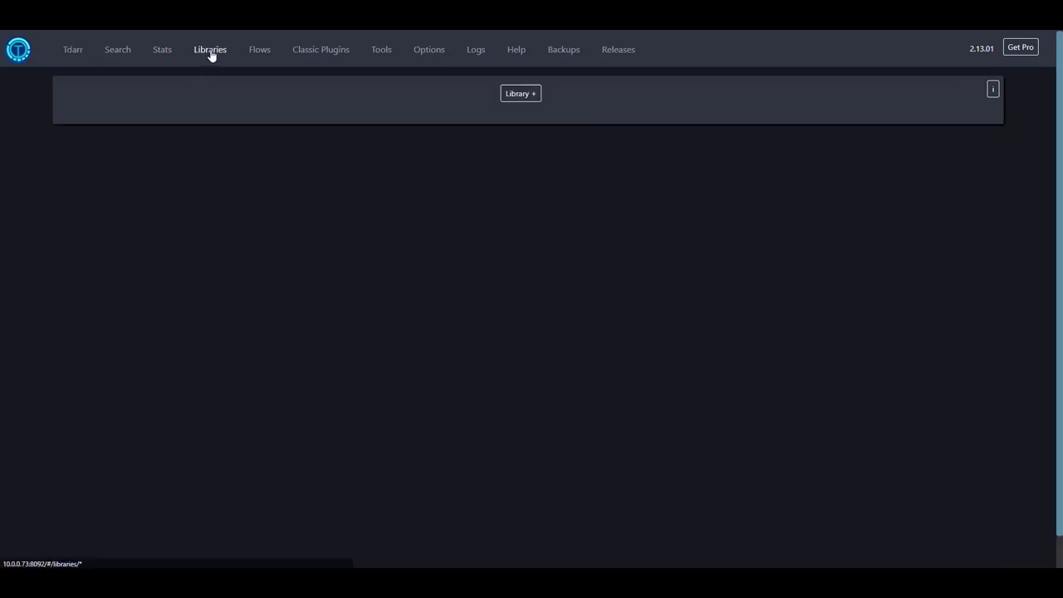
{"action": "left_click", "coordinate": [528, 95]}
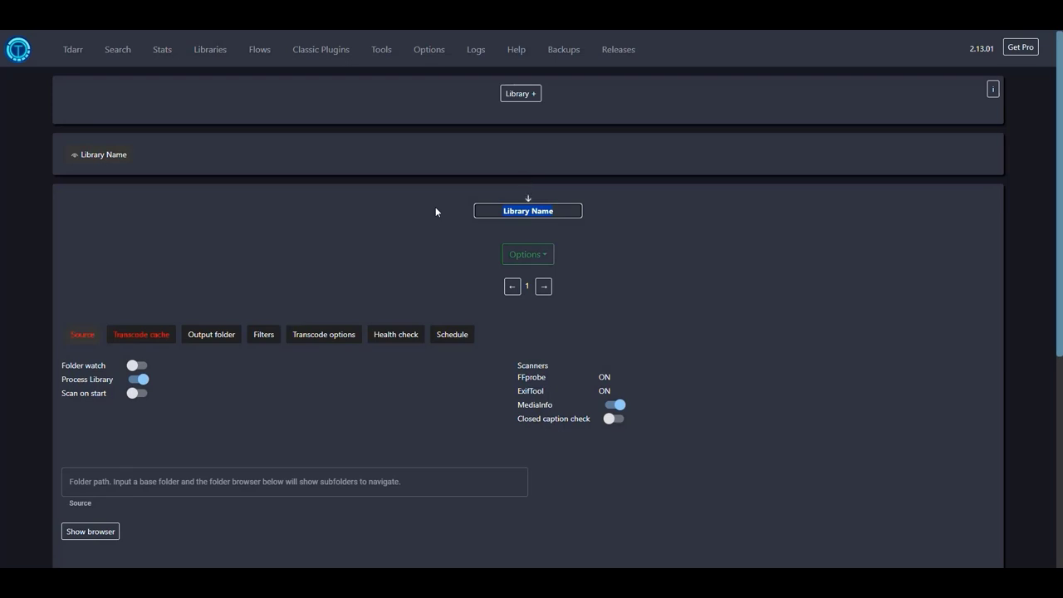
{"action": "type", "text": "M"}
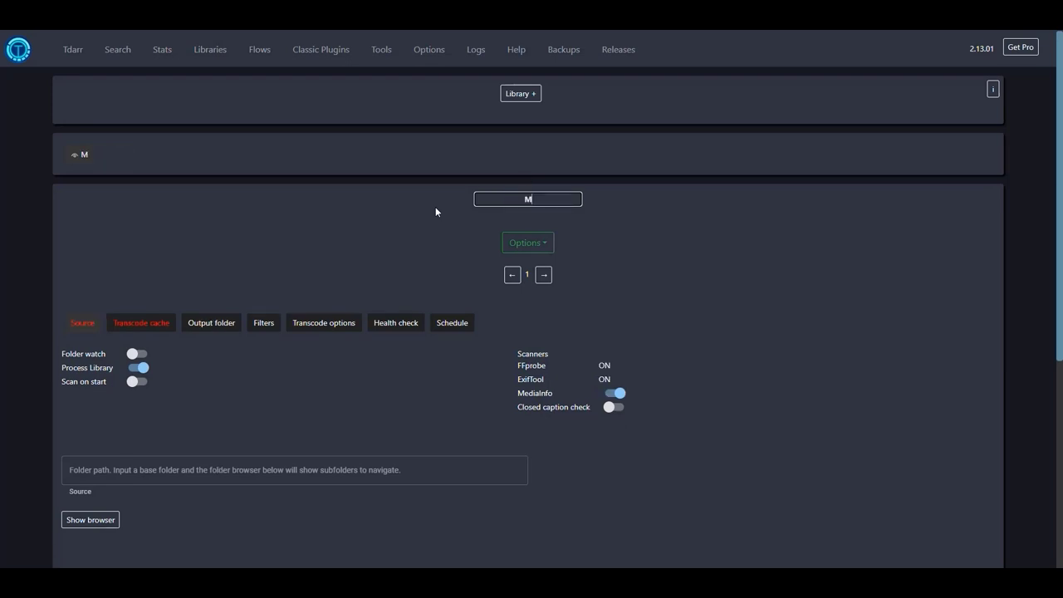
{"action": "type", "text": "nime"}
{"action": "left_click", "coordinate": [422, 215]}
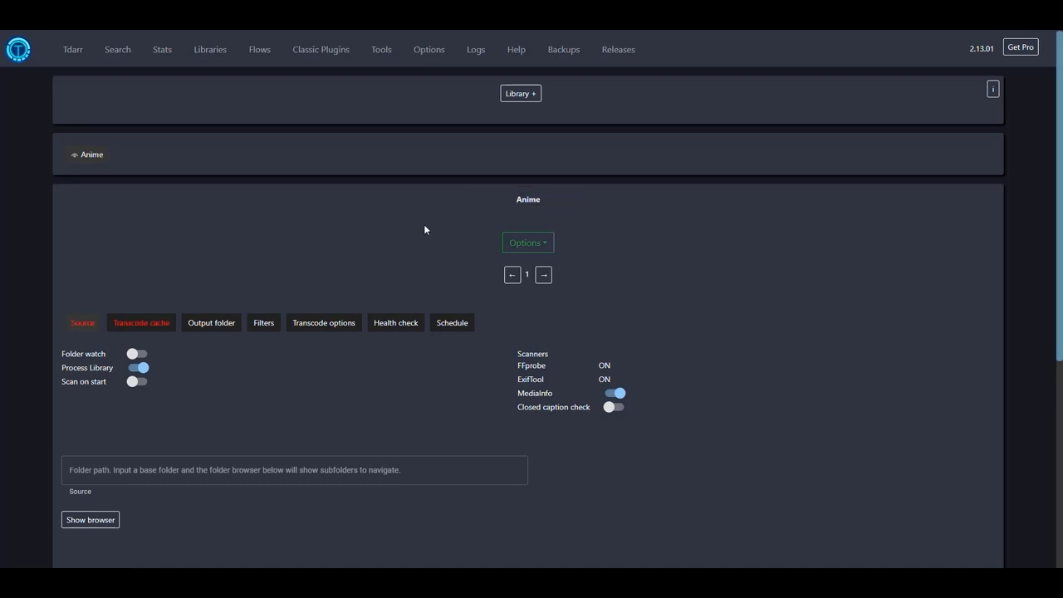
{"action": "scroll", "coordinate": [446, 224], "scroll_direction": "down", "scroll_amount": 2}
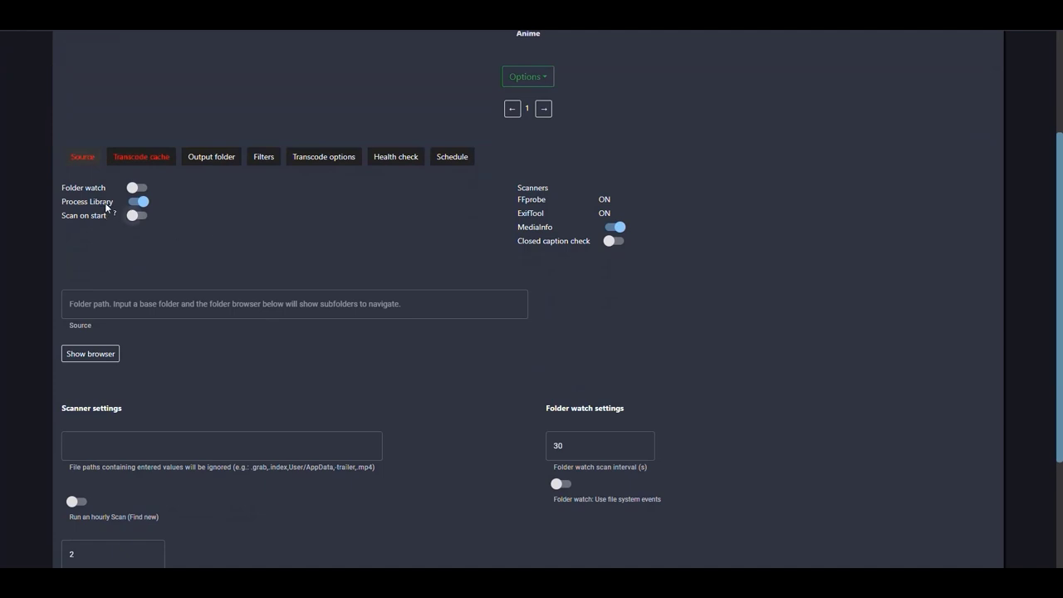
- Enable Folder watch, Scan on start and Closed caption check for the Anime library
{"action": "left_click", "coordinate": [137, 189]}
{"action": "left_click", "coordinate": [137, 216]}
{"action": "left_click", "coordinate": [613, 241]}
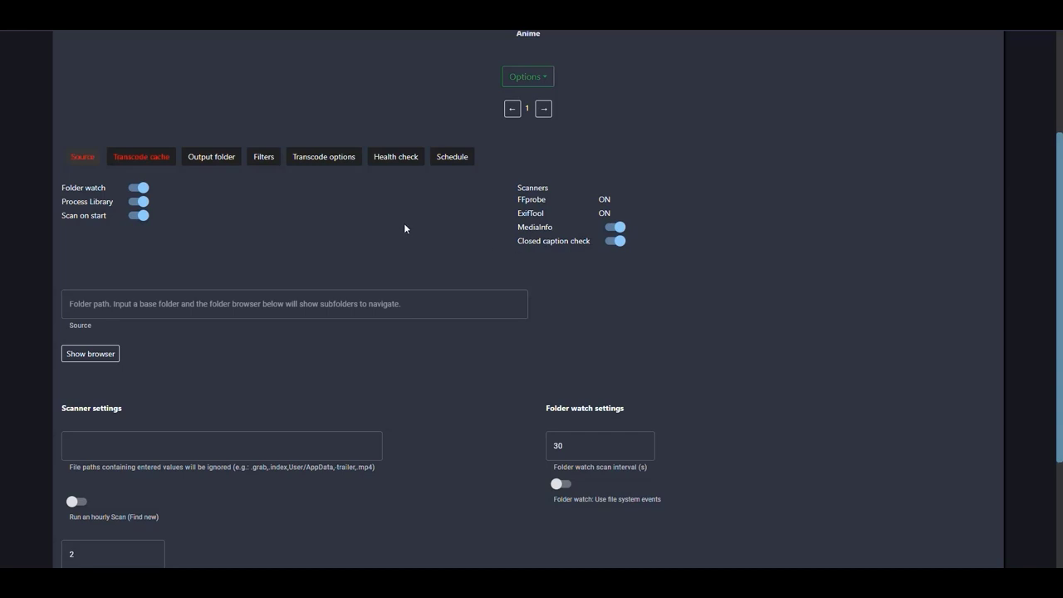
- Enter /Media as the base source folder of the Anime library
{"action": "scroll", "coordinate": [404, 224], "scroll_direction": "down", "scroll_amount": 1}
{"action": "left_click", "coordinate": [252, 248]}
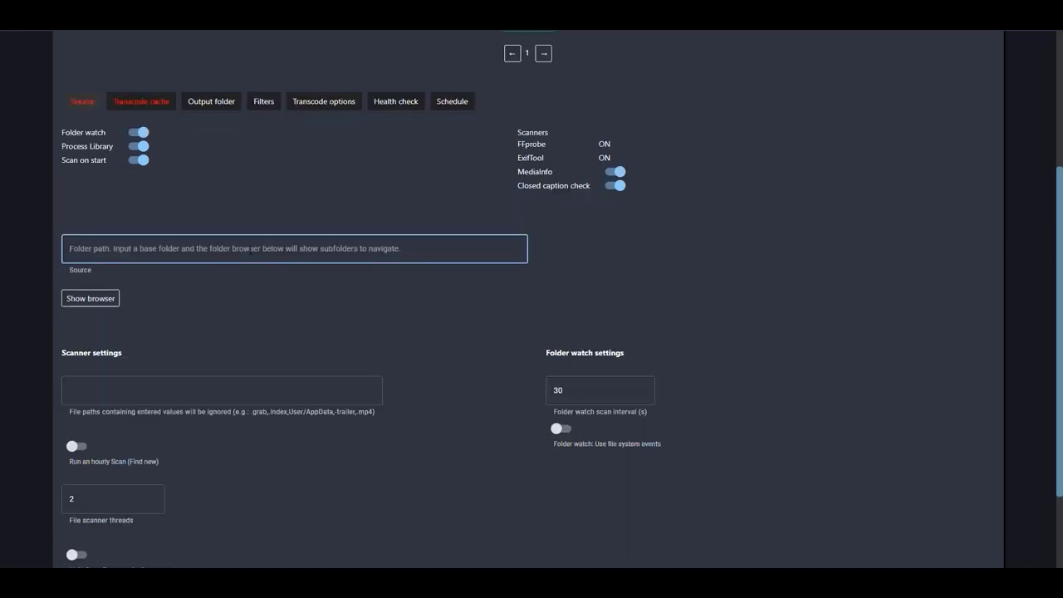
{"action": "type", "text": "/Meid"}
{"action": "key", "text": "BackSpace"}
{"action": "key", "text": "BackSpace"}
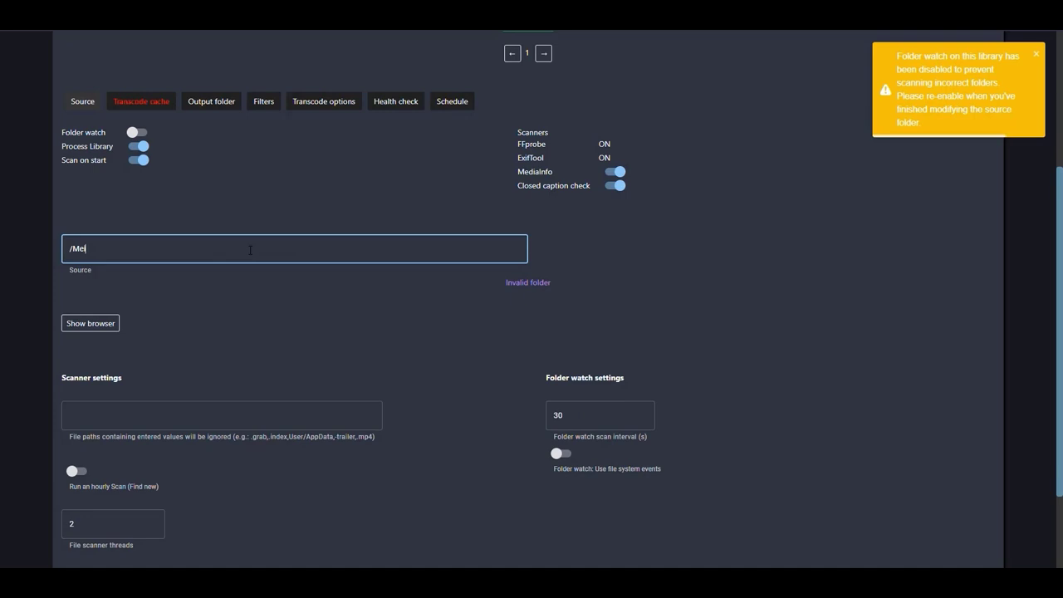
{"action": "type", "text": "dia"}
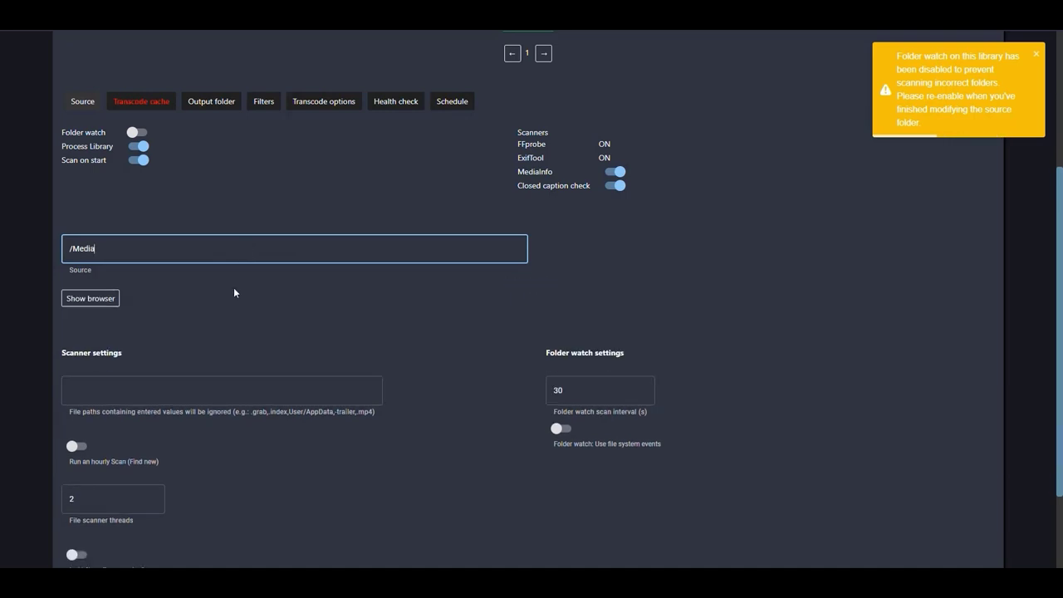
- Browse the subfolders of /Media and choose Anime, making the source path /Media/Anime
{"action": "left_click", "coordinate": [86, 302]}
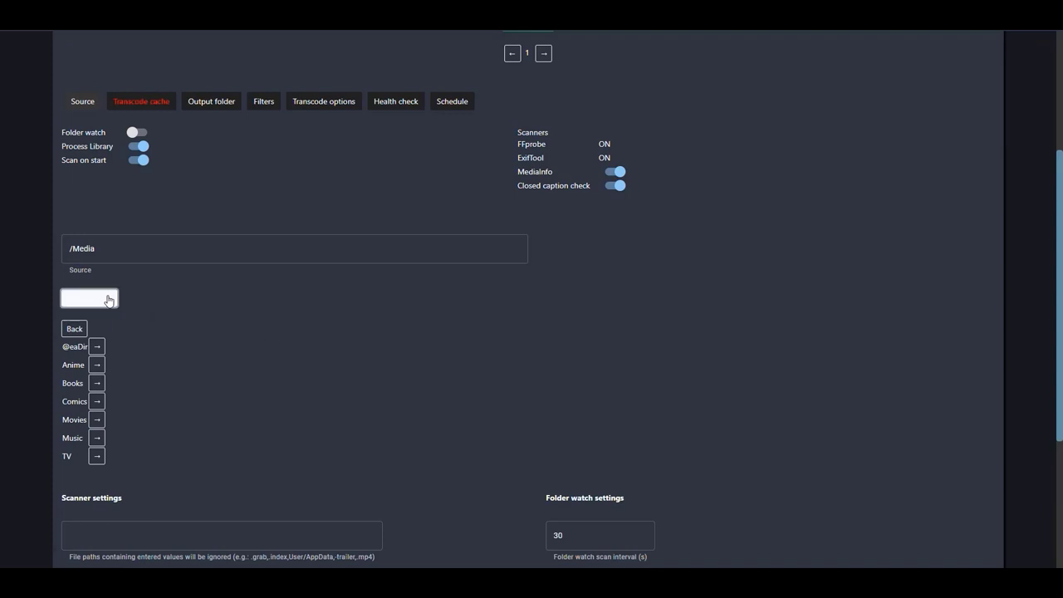
{"action": "left_click", "coordinate": [96, 365]}
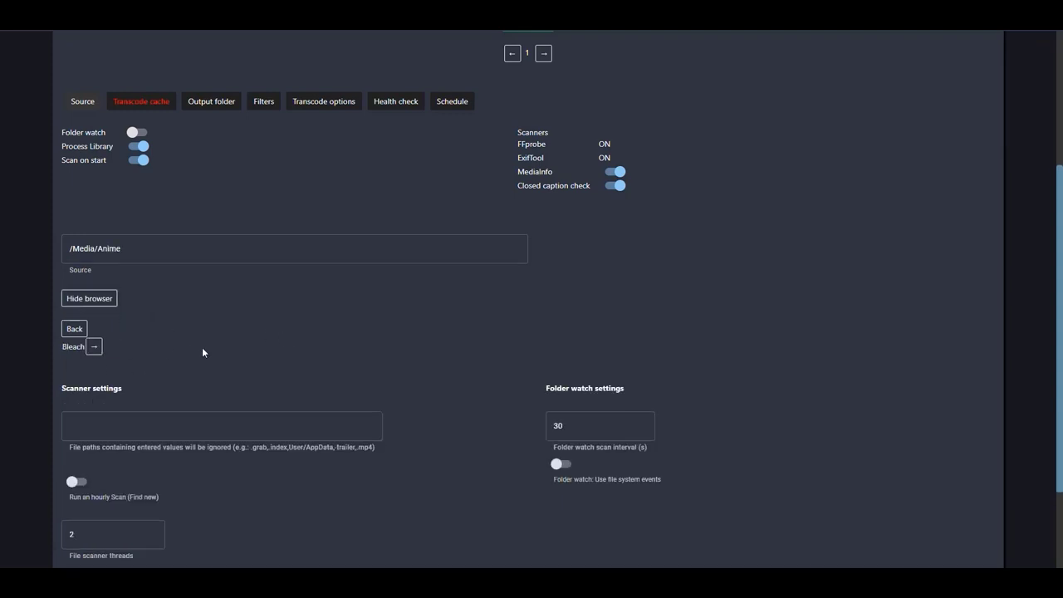
{"action": "left_click", "coordinate": [98, 301]}
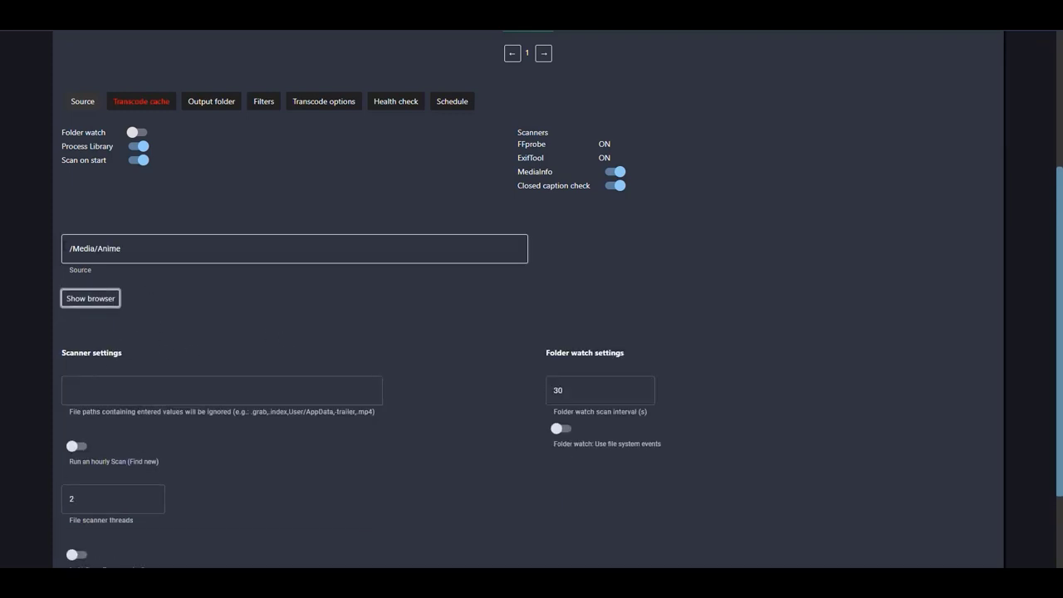
{"action": "left_click", "coordinate": [97, 302]}
{"action": "left_click", "coordinate": [106, 301]}
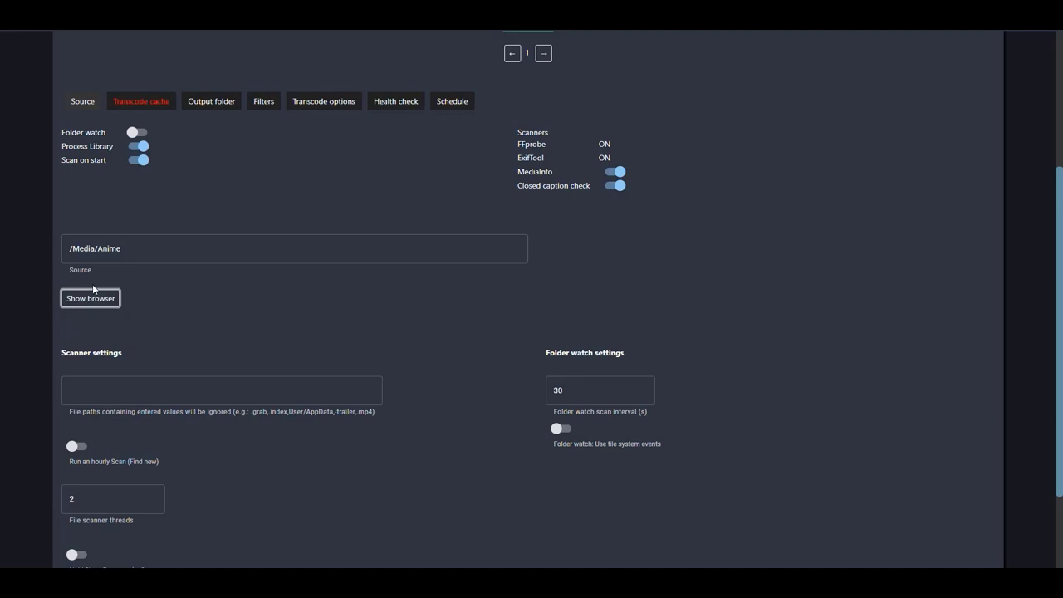
{"action": "left_click_drag", "start_coordinate": [141, 250], "coordinate": [52, 251]}
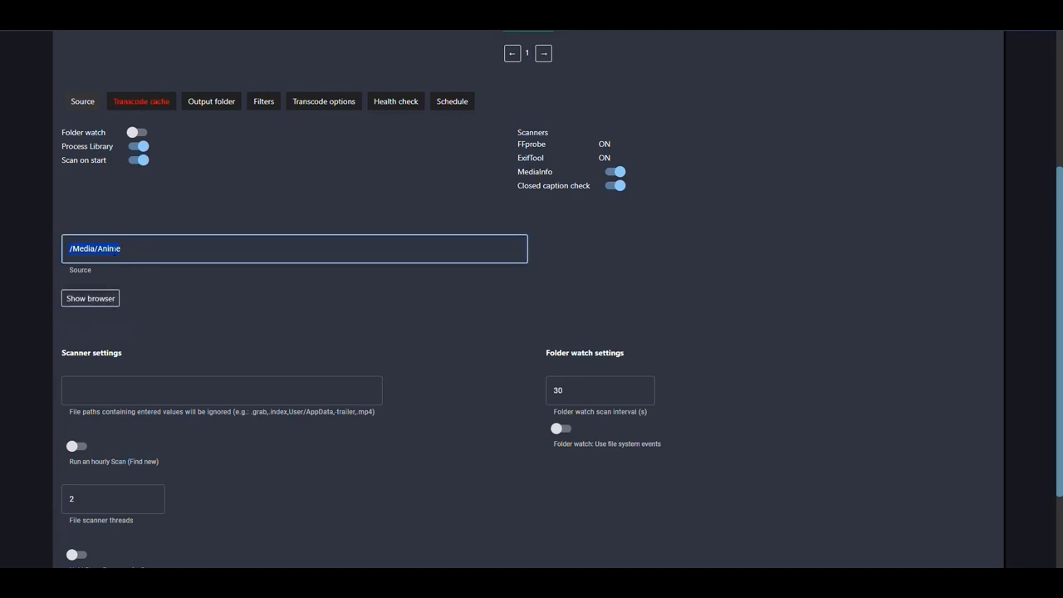
{"action": "left_click", "coordinate": [220, 308]}
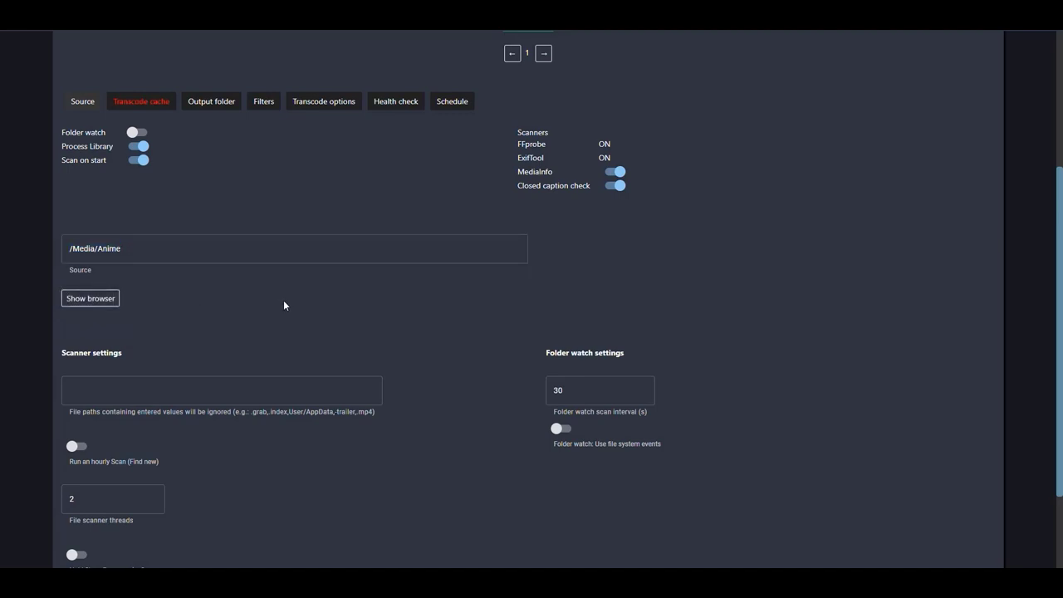
- Set the folder watch scan interval to 60 seconds and enable the use of file system events
{"action": "scroll", "coordinate": [299, 286], "scroll_direction": "down", "scroll_amount": 2}
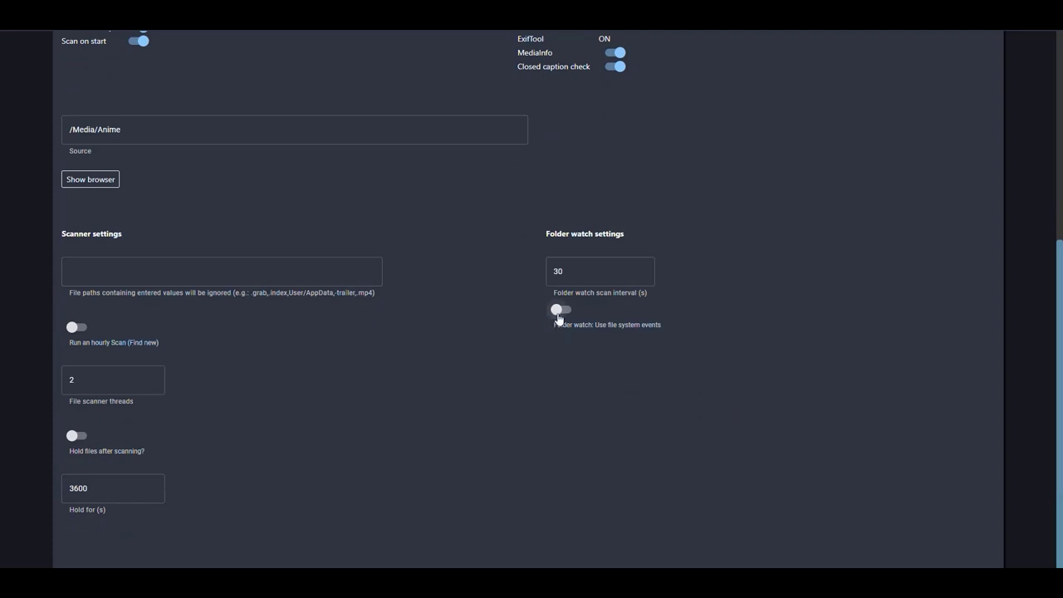
{"action": "left_click", "coordinate": [560, 271]}
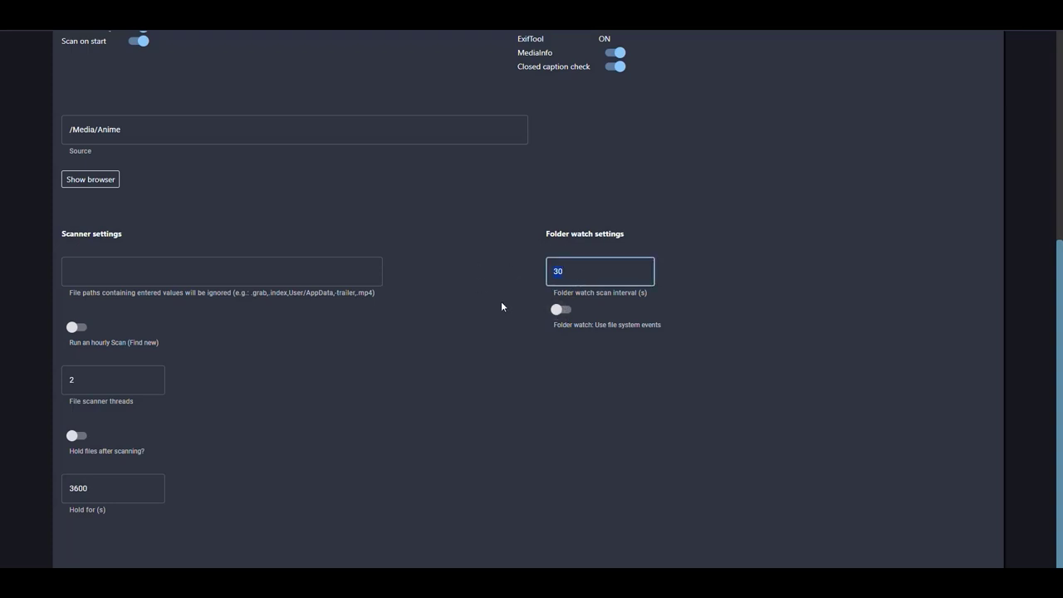
{"action": "type", "text": "60"}
{"action": "left_click", "coordinate": [549, 324]}
{"action": "left_click", "coordinate": [550, 323]}
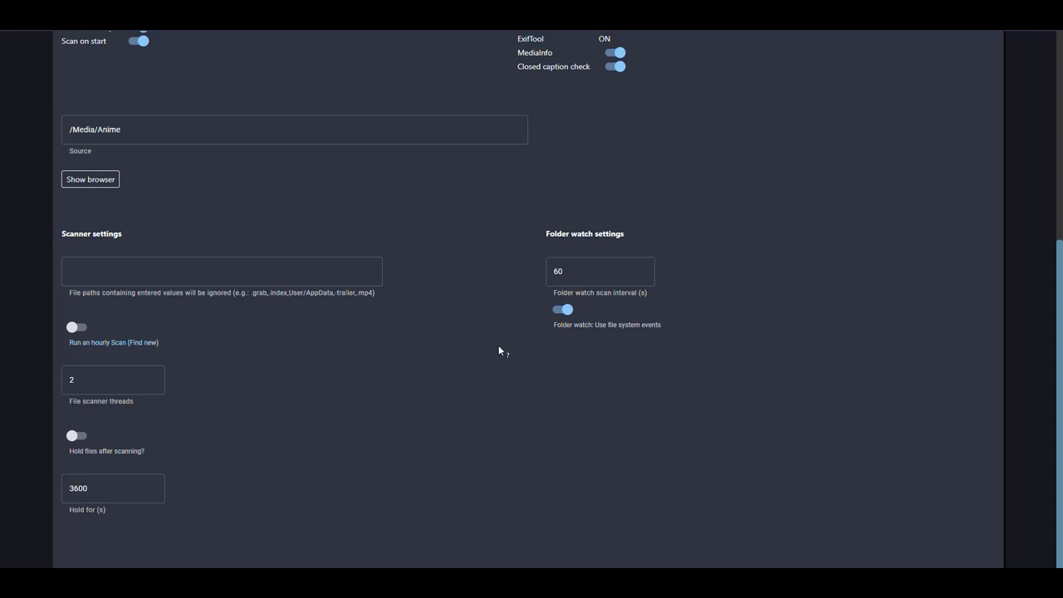
- Enable the hourly scan for new files and switch Folder watch back on for the library
{"action": "left_click", "coordinate": [77, 327]}
{"action": "scroll", "coordinate": [455, 386], "scroll_direction": "up", "scroll_amount": 4}
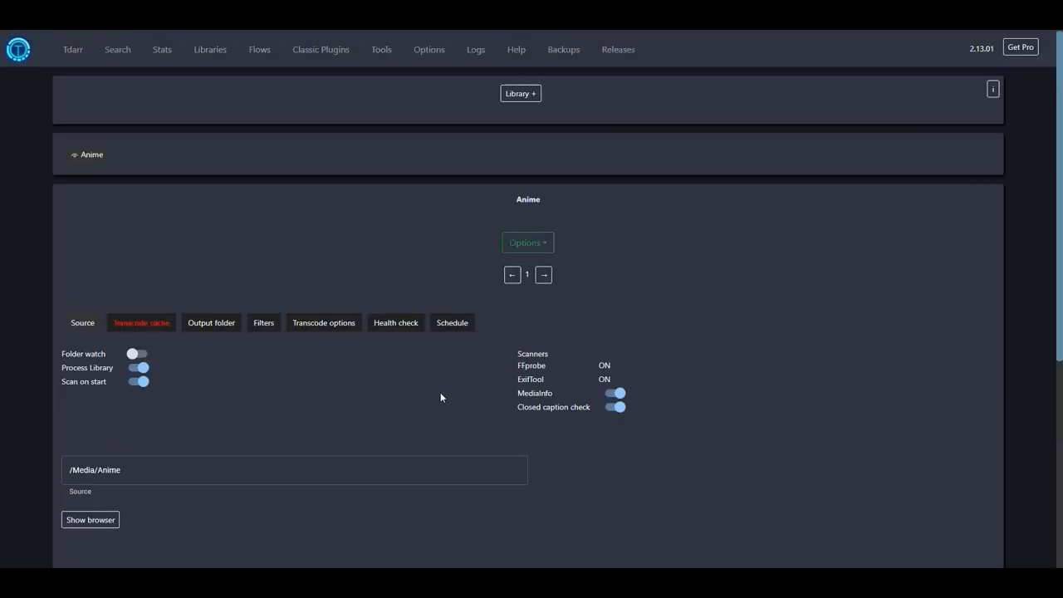
{"action": "left_click", "coordinate": [137, 354]}
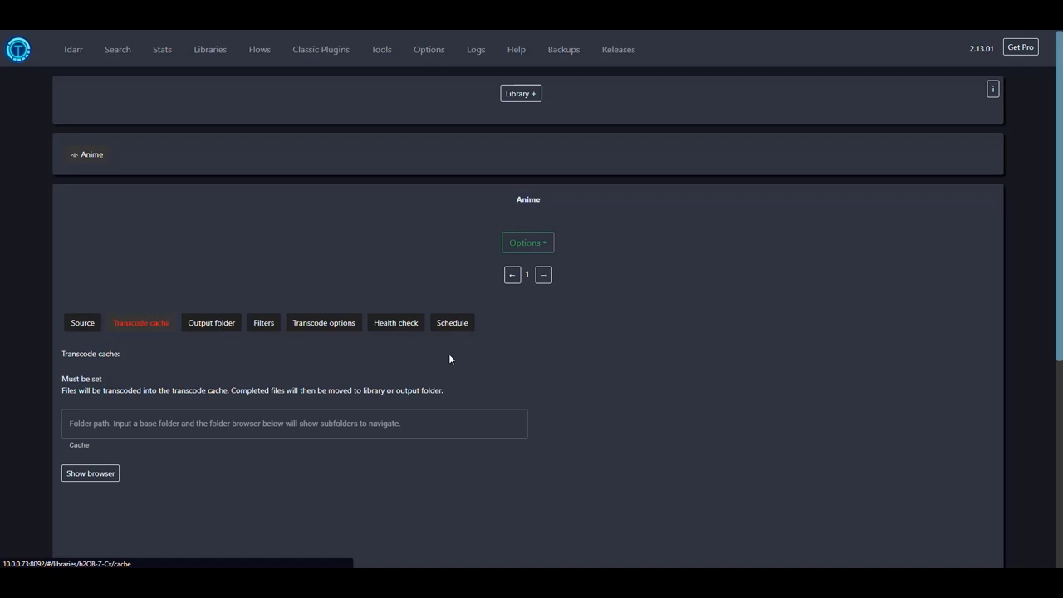
- Switch to the Synology desktop, create a folder named Transcoding in the Media share with File Station, and close File Station
{"action": "scroll", "coordinate": [523, 344], "scroll_direction": "down", "scroll_amount": 1}
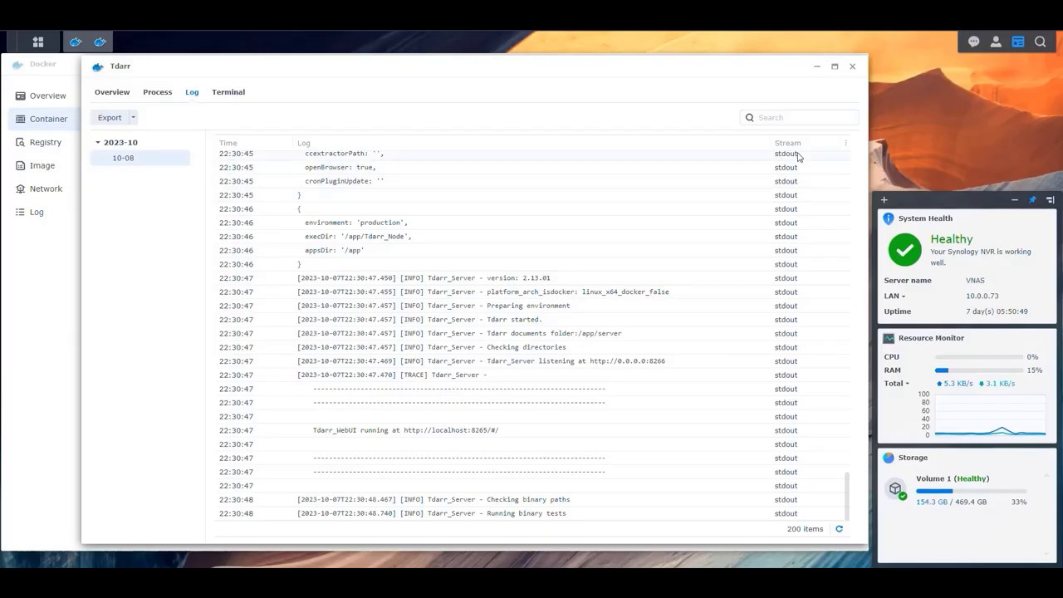
{"action": "left_click", "coordinate": [38, 41]}
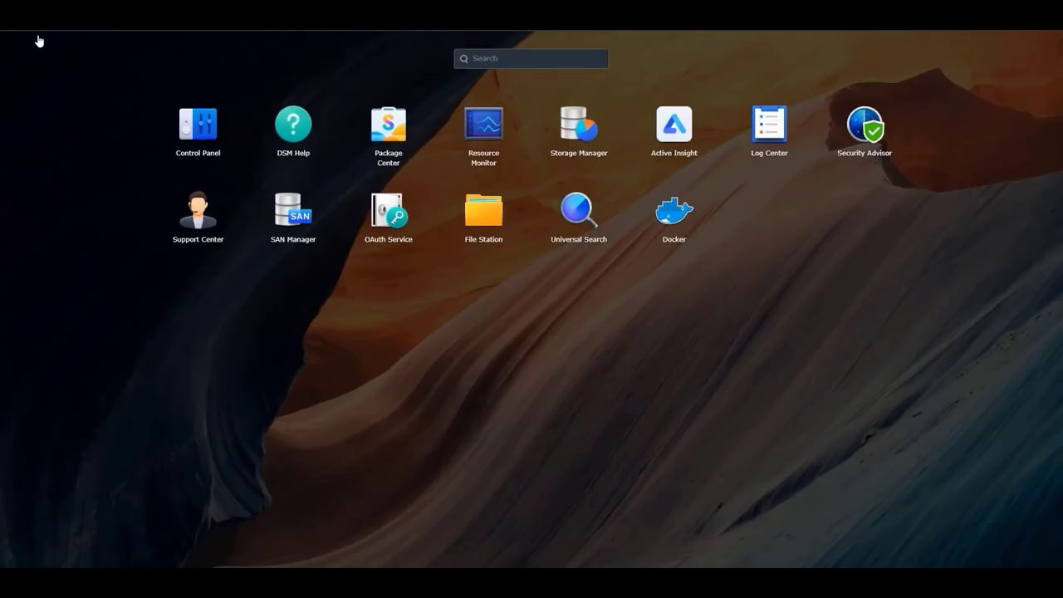
{"action": "left_click", "coordinate": [489, 213]}
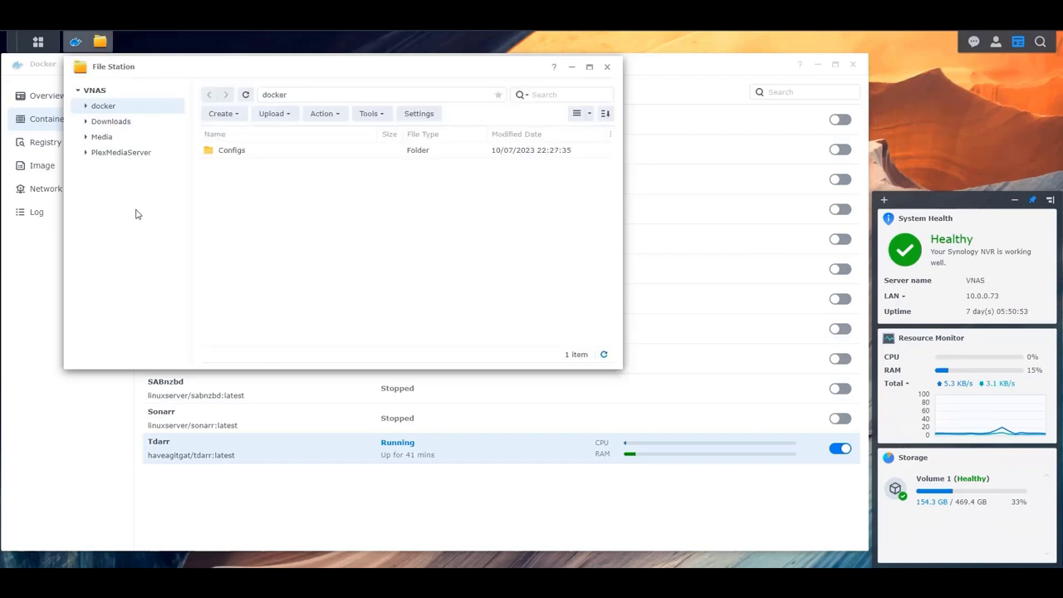
{"action": "left_click", "coordinate": [102, 136]}
{"action": "left_click", "coordinate": [221, 114]}
{"action": "left_click", "coordinate": [266, 138]}
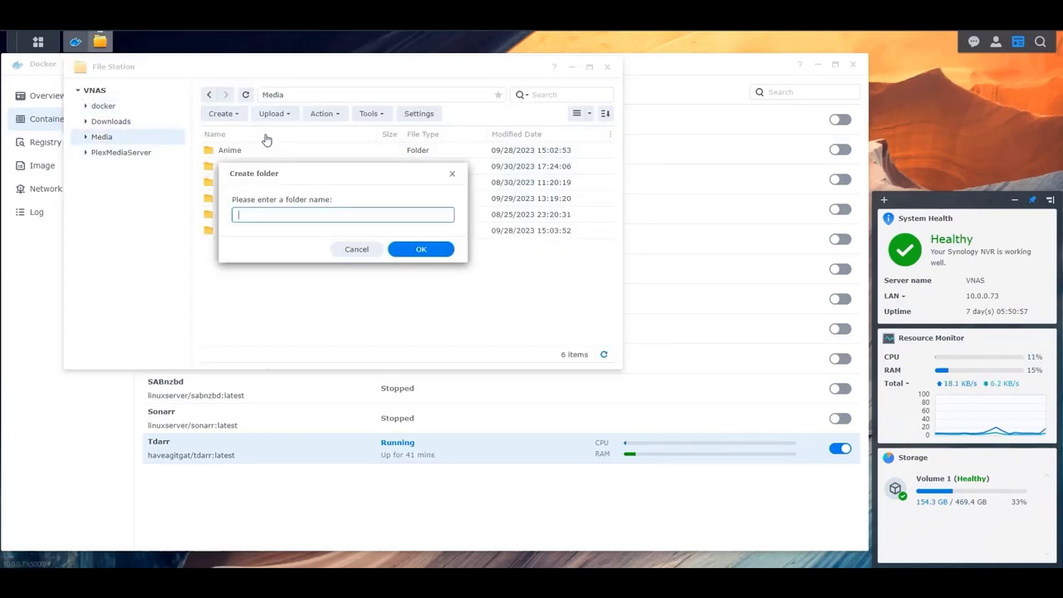
{"action": "type", "text": "Transcoding"}
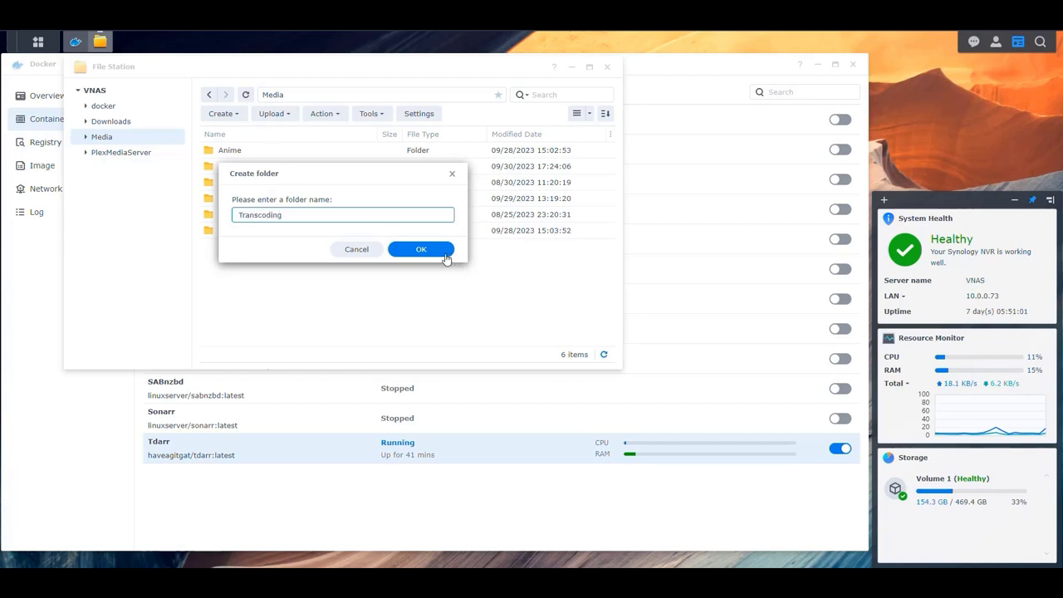
{"action": "left_click", "coordinate": [421, 250]}
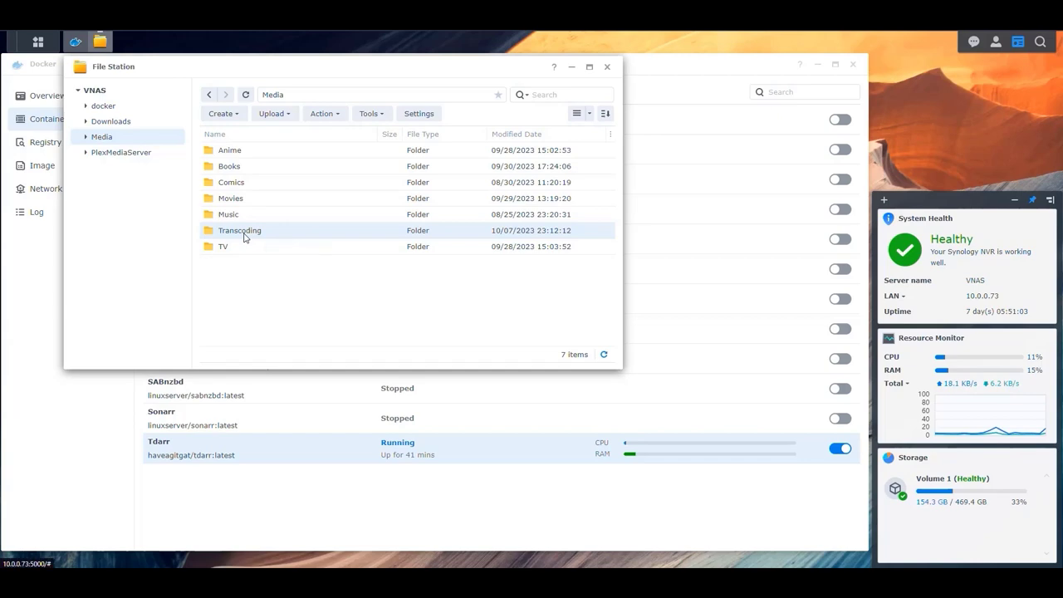
{"action": "left_click", "coordinate": [608, 68]}
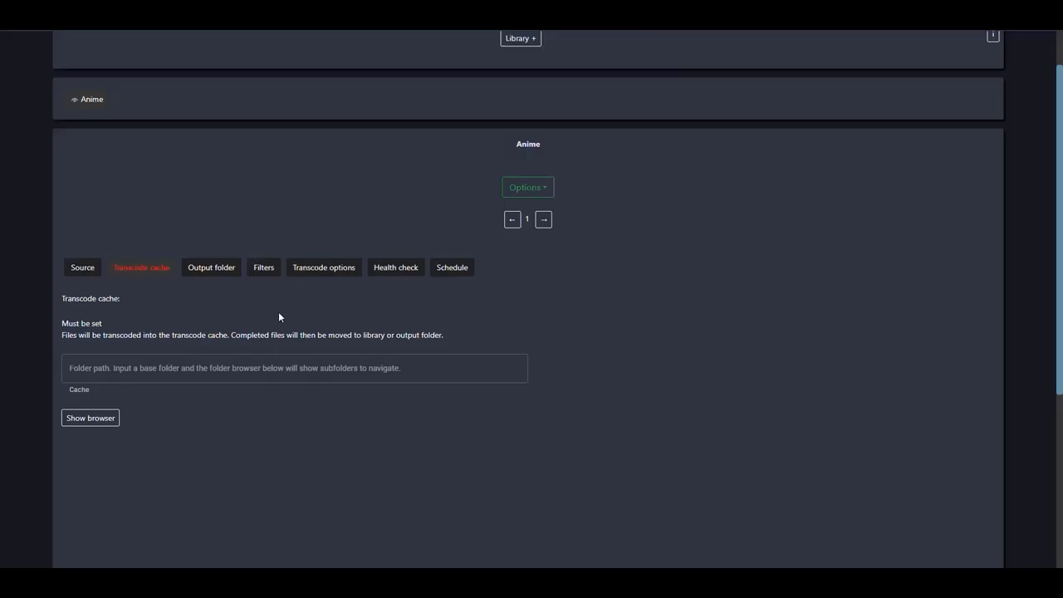
- Back in Tdarr, set the Anime library's transcode cache path to /Media/Transcoding
{"action": "left_click", "coordinate": [269, 368]}
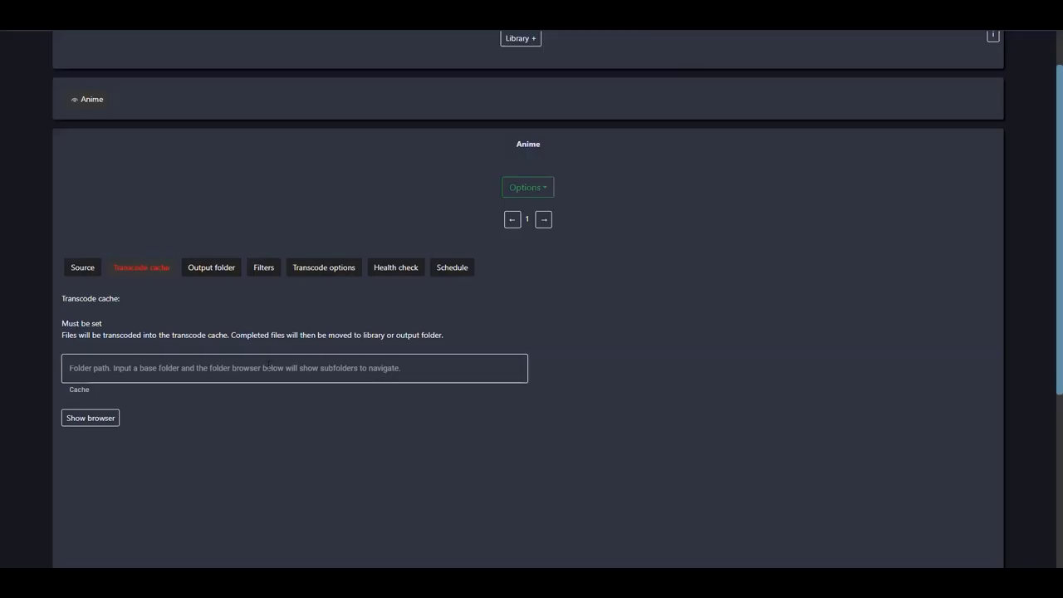
{"action": "type", "text": "/Media/Transcoding"}
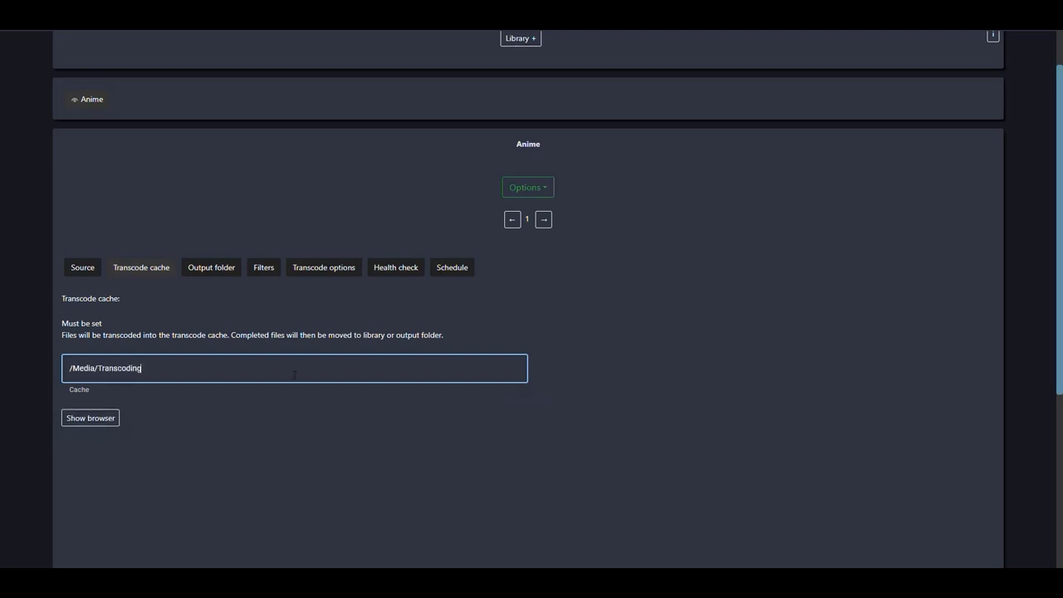
{"action": "left_click", "coordinate": [102, 421]}
{"action": "left_click", "coordinate": [109, 420]}
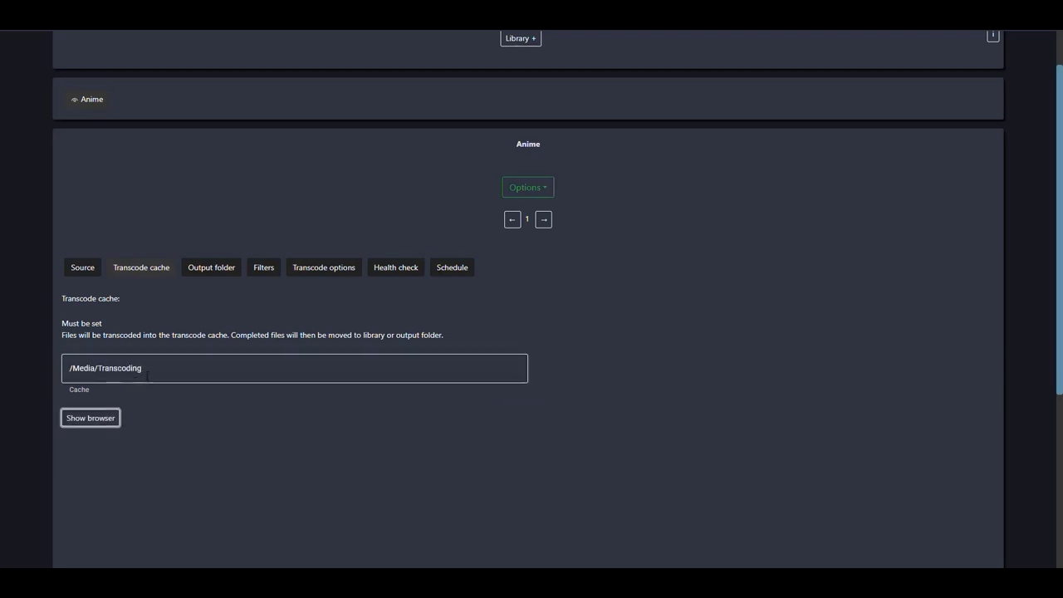
- Shorten the cache path to /Media and pick the Transcoding subfolder from the folder browser instead
{"action": "double_click", "coordinate": [127, 370]}
{"action": "key", "text": "BackSpace"}
{"action": "key", "text": "BackSpace"}
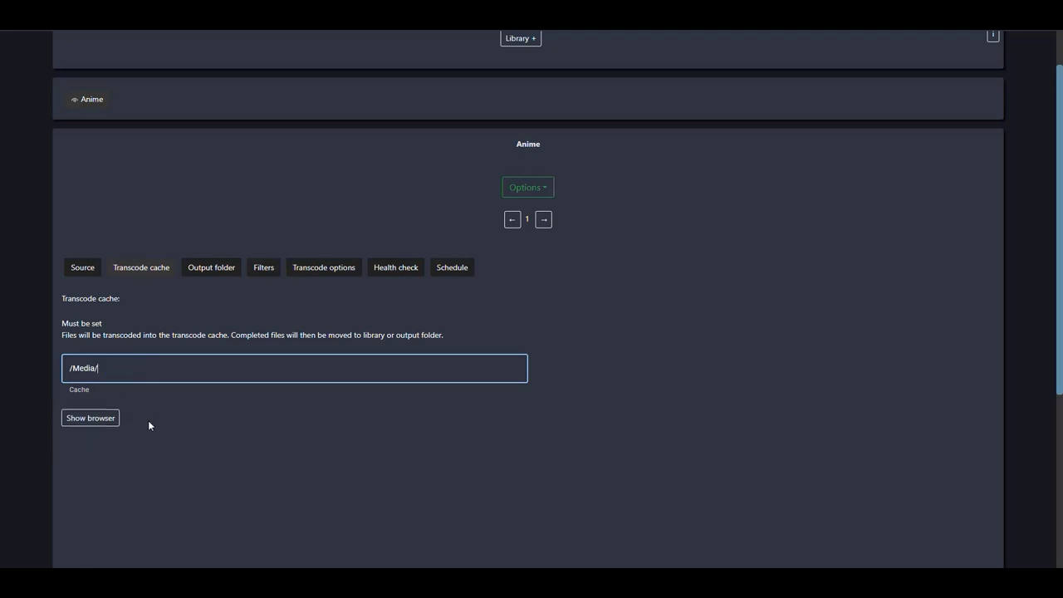
{"action": "left_click", "coordinate": [91, 418]}
{"action": "scroll", "coordinate": [158, 465], "scroll_direction": "down", "scroll_amount": 2}
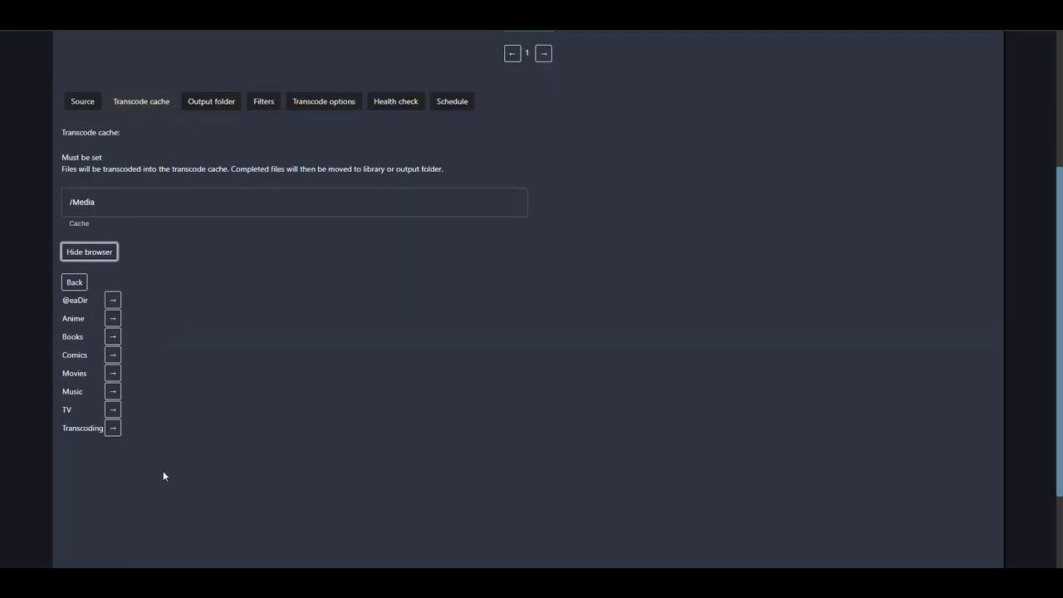
{"action": "left_click", "coordinate": [112, 428]}
{"action": "scroll", "coordinate": [225, 407], "scroll_direction": "up", "scroll_amount": 2}
{"action": "left_click", "coordinate": [89, 362]}
{"action": "scroll", "coordinate": [449, 418], "scroll_direction": "up", "scroll_amount": 1}
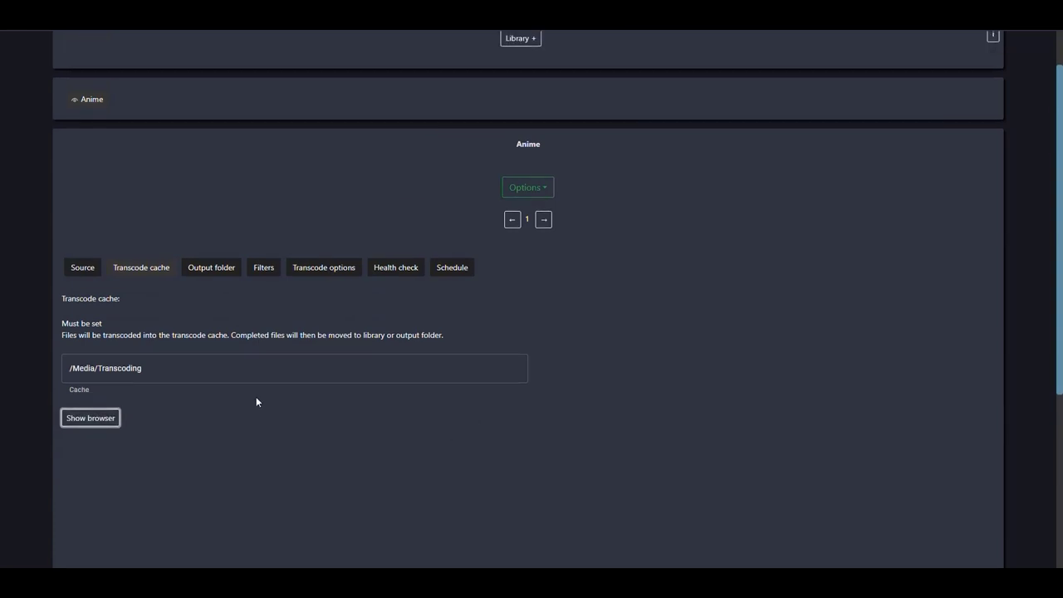
- Look over the library's output folder options and its scan-level and transcode queue filters
{"action": "left_click", "coordinate": [212, 272]}
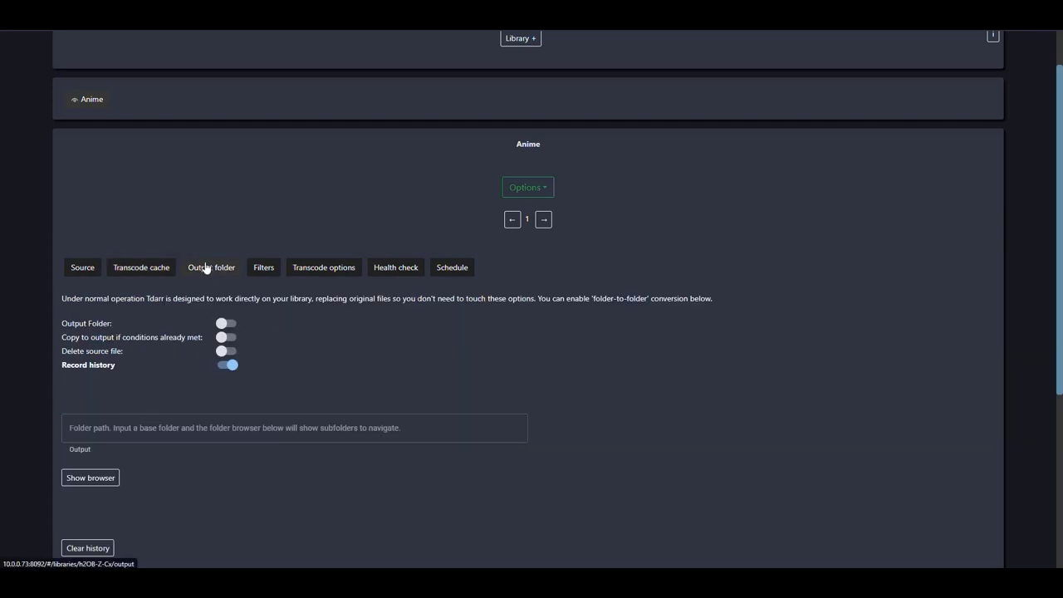
{"action": "left_click", "coordinate": [264, 269]}
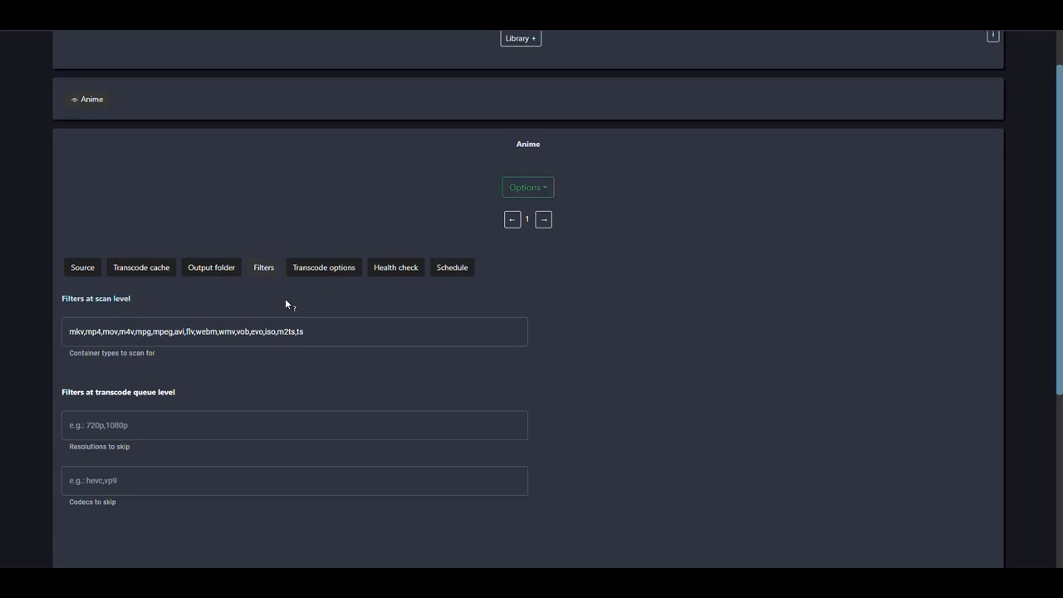
{"action": "scroll", "coordinate": [316, 296], "scroll_direction": "down", "scroll_amount": 1}
{"action": "left_click", "coordinate": [107, 360]}
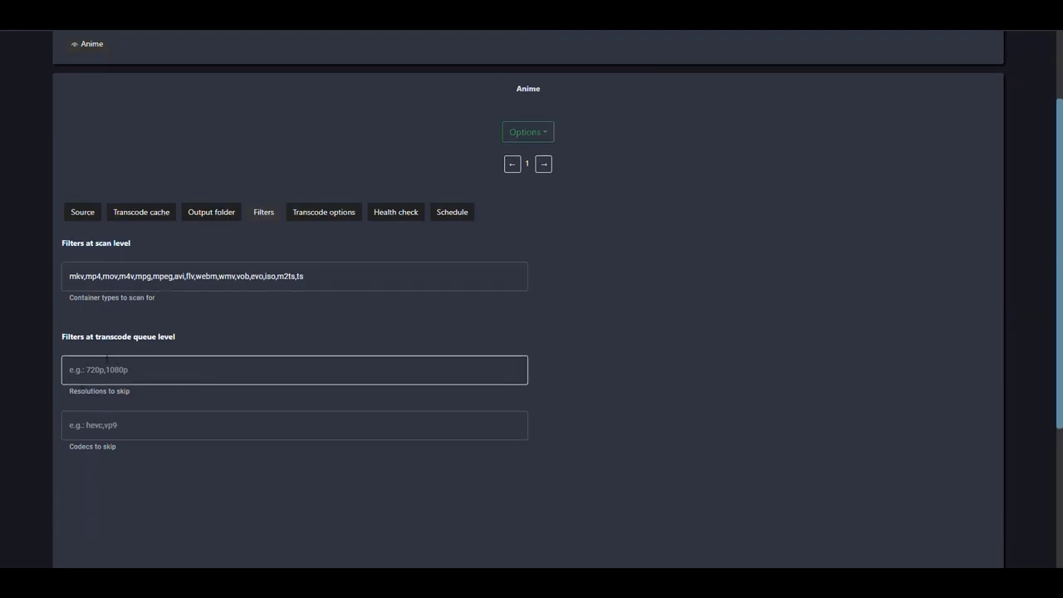
- Look over the transcode plugin stack and open the details of the Migz-Remove image formats from file plugin
{"action": "left_click", "coordinate": [323, 215]}
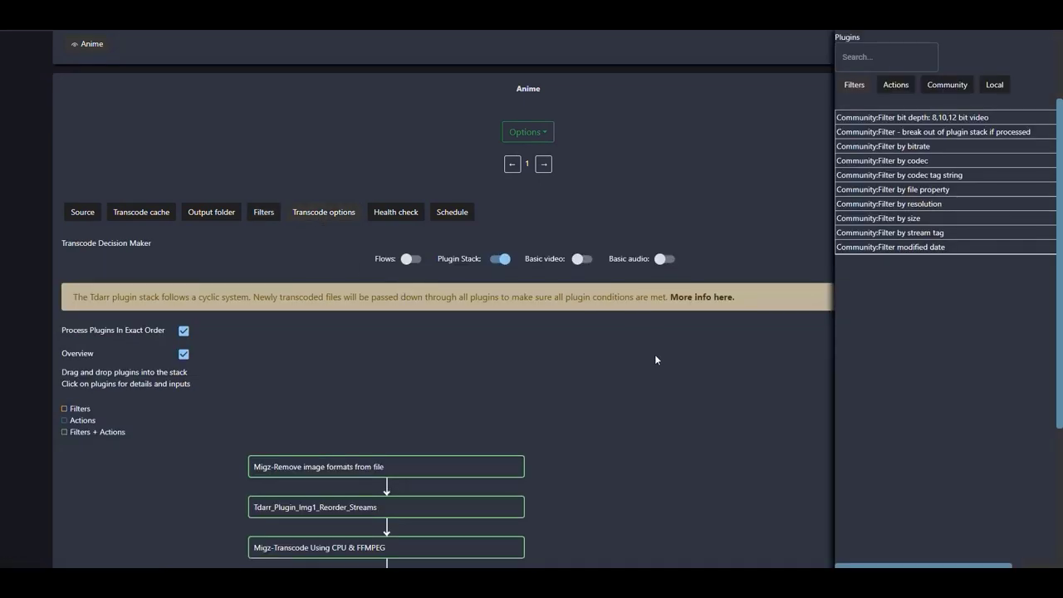
{"action": "scroll", "coordinate": [591, 362], "scroll_direction": "down", "scroll_amount": 2}
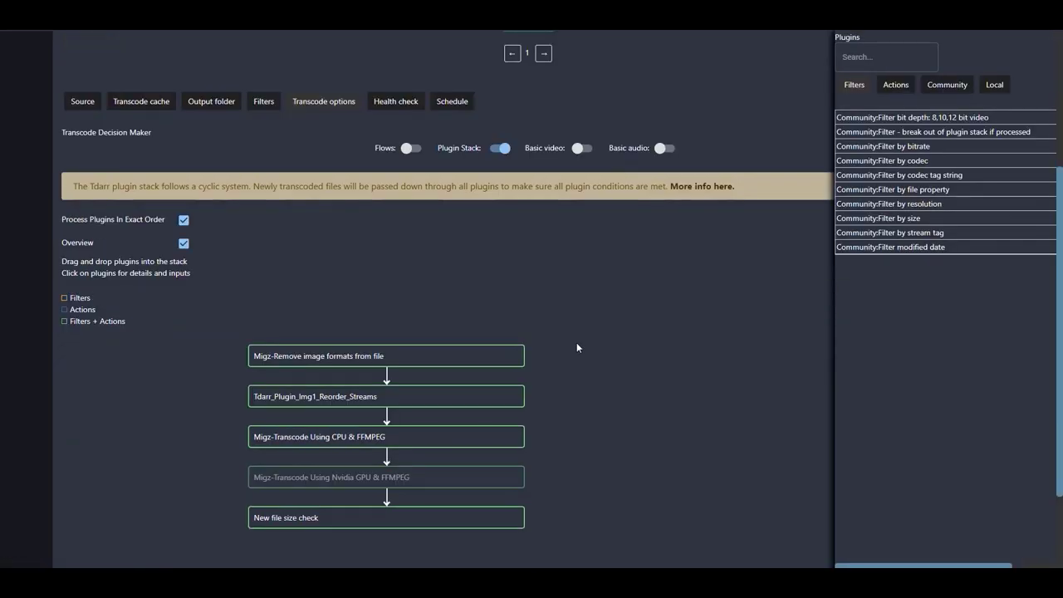
{"action": "scroll", "coordinate": [577, 249], "scroll_direction": "down", "scroll_amount": 1}
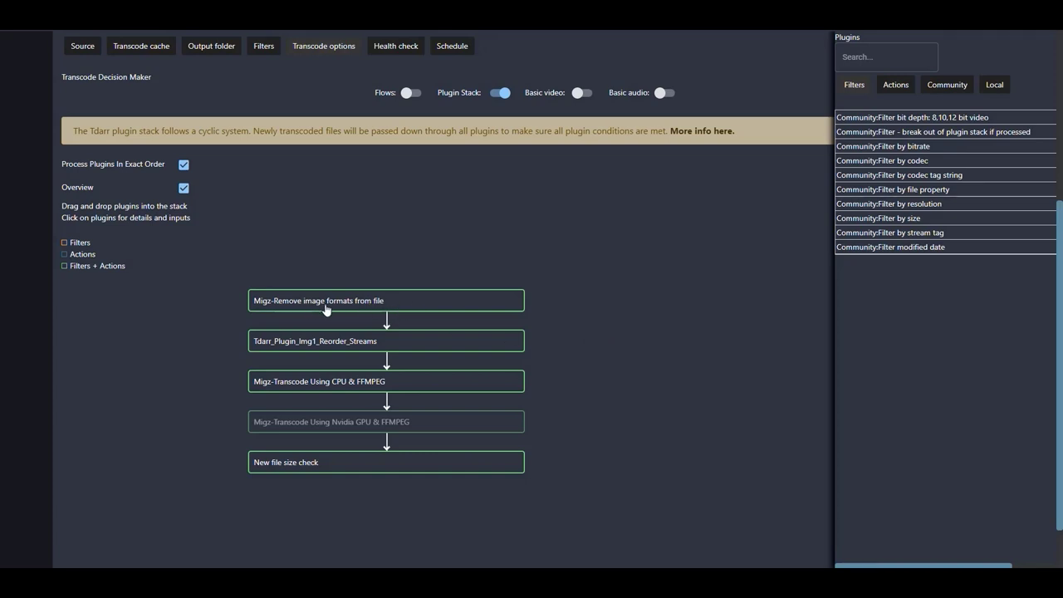
{"action": "left_click", "coordinate": [416, 304]}
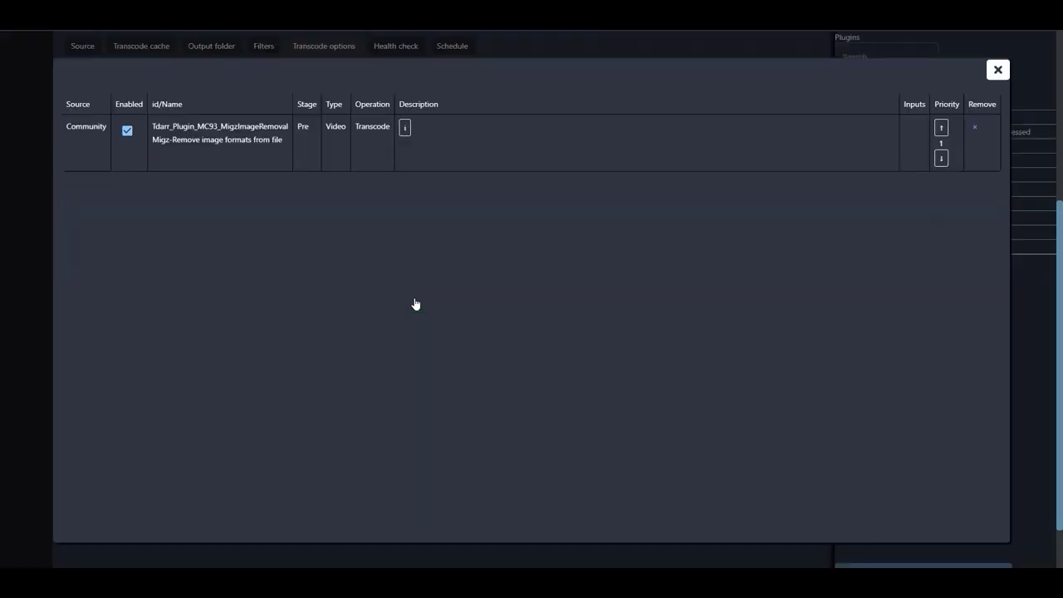
- Read the description of the Migz-Remove image formats from file plugin and return to the plugin stack
{"action": "left_click", "coordinate": [405, 129]}
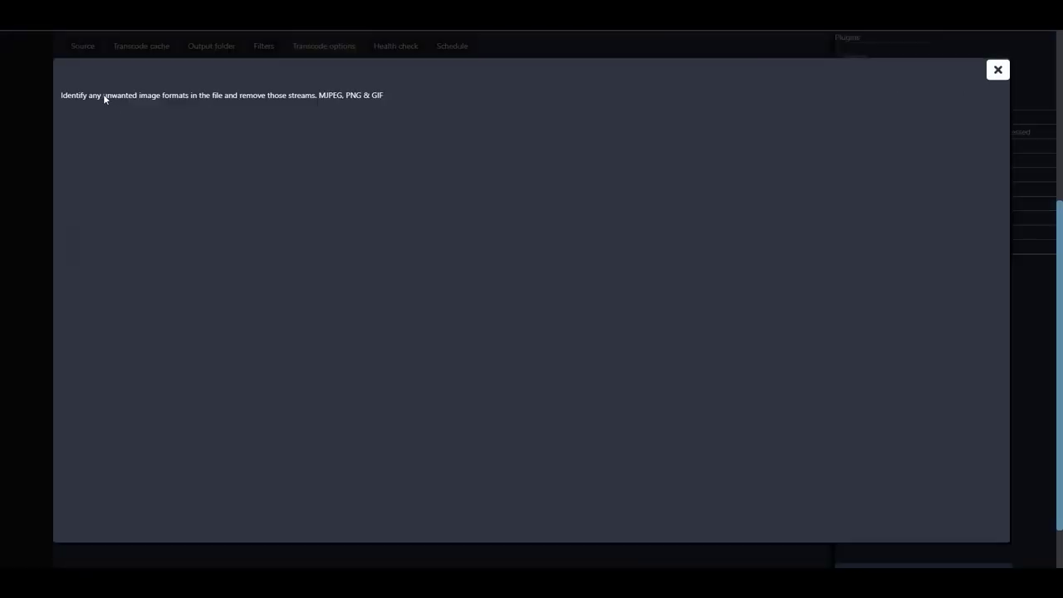
{"action": "left_click", "coordinate": [103, 94]}
{"action": "left_click", "coordinate": [439, 260]}
{"action": "left_click", "coordinate": [998, 70]}
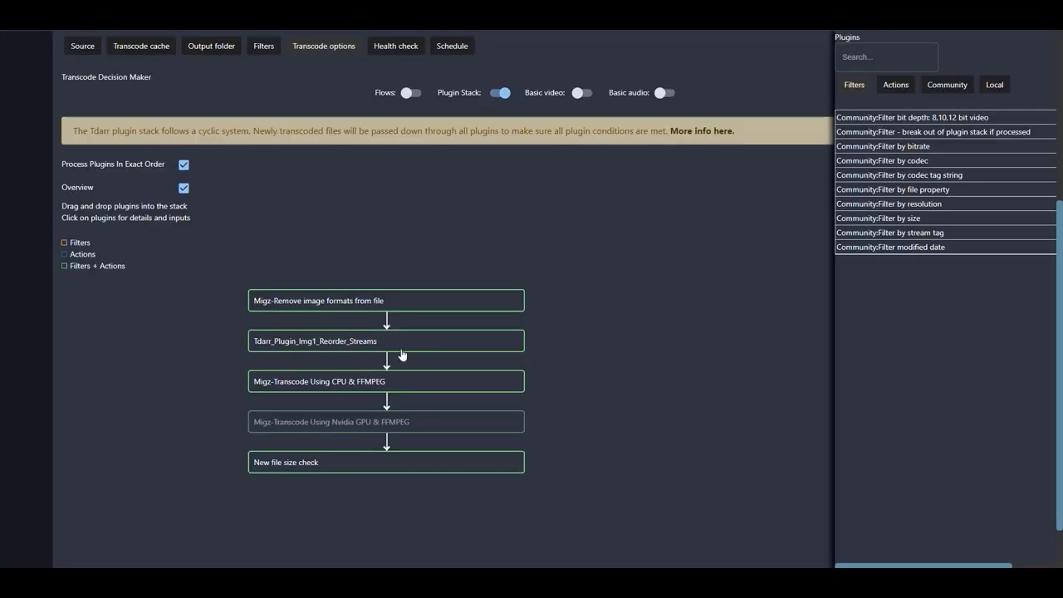
- Read the description of the Tdarr_Plugin_lmg1_Reorder_Streams plugin in the stack
{"action": "left_click", "coordinate": [332, 347]}
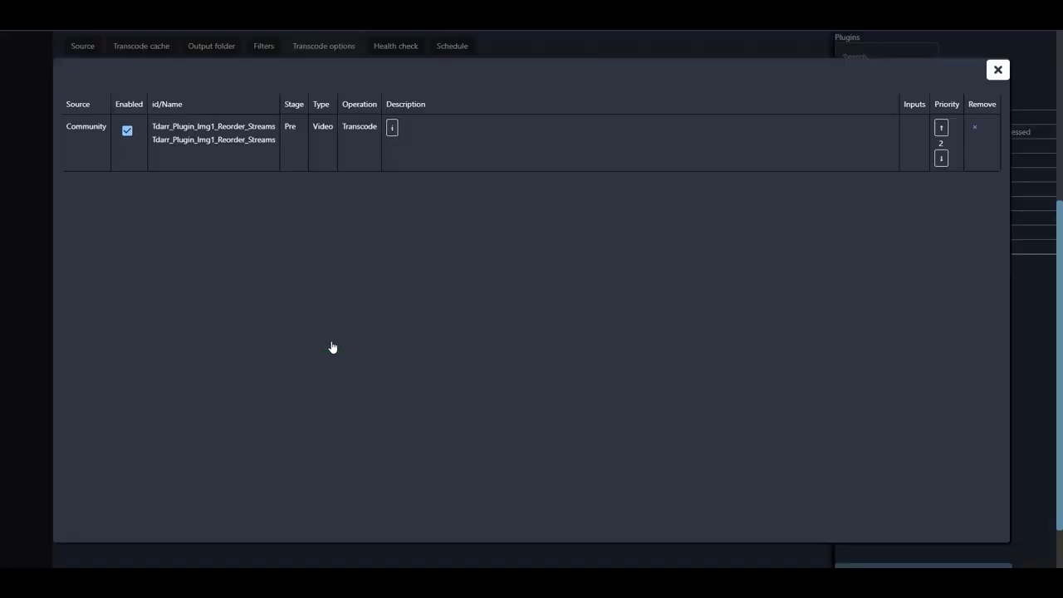
{"action": "left_click", "coordinate": [392, 128]}
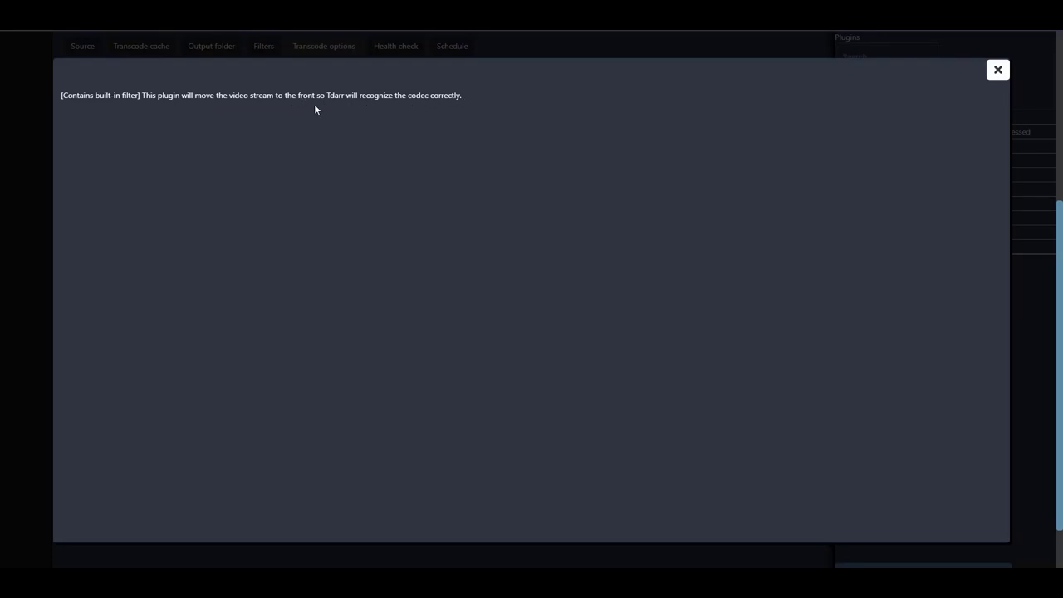
{"action": "left_click", "coordinate": [1000, 71]}
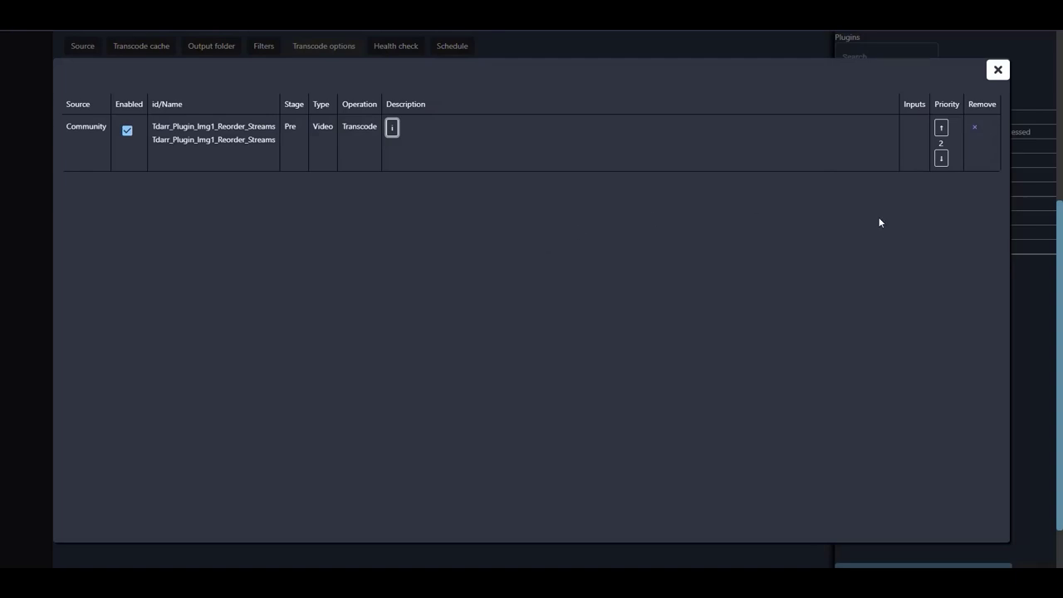
{"action": "left_click", "coordinate": [998, 73]}
- Read the Migz-Transcode Using CPU & FFMPEG plugin's description and enter mkv as its container
{"action": "scroll", "coordinate": [573, 290], "scroll_direction": "down", "scroll_amount": 2}
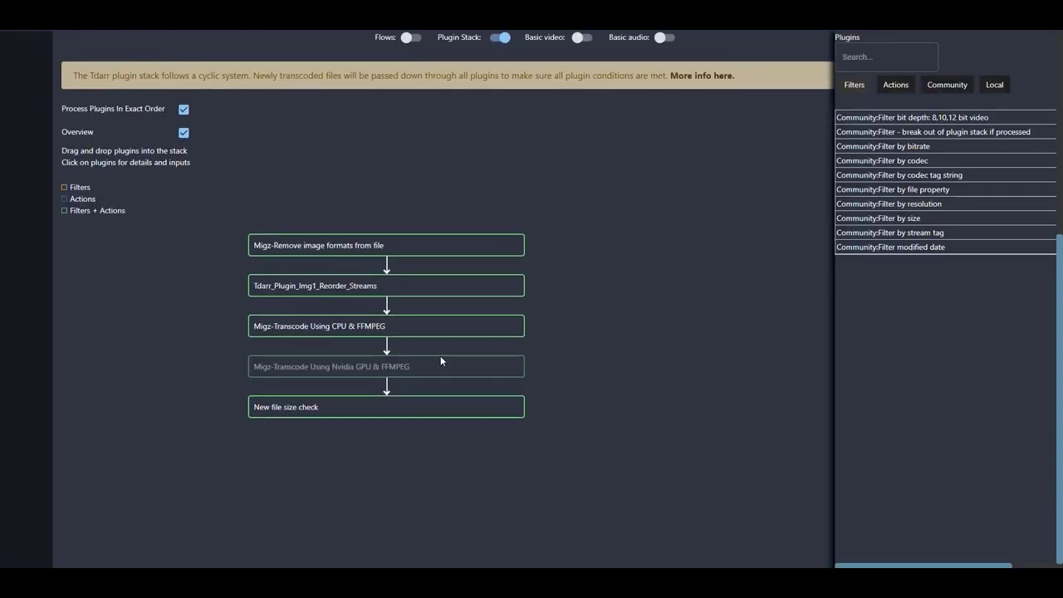
{"action": "left_click", "coordinate": [348, 333]}
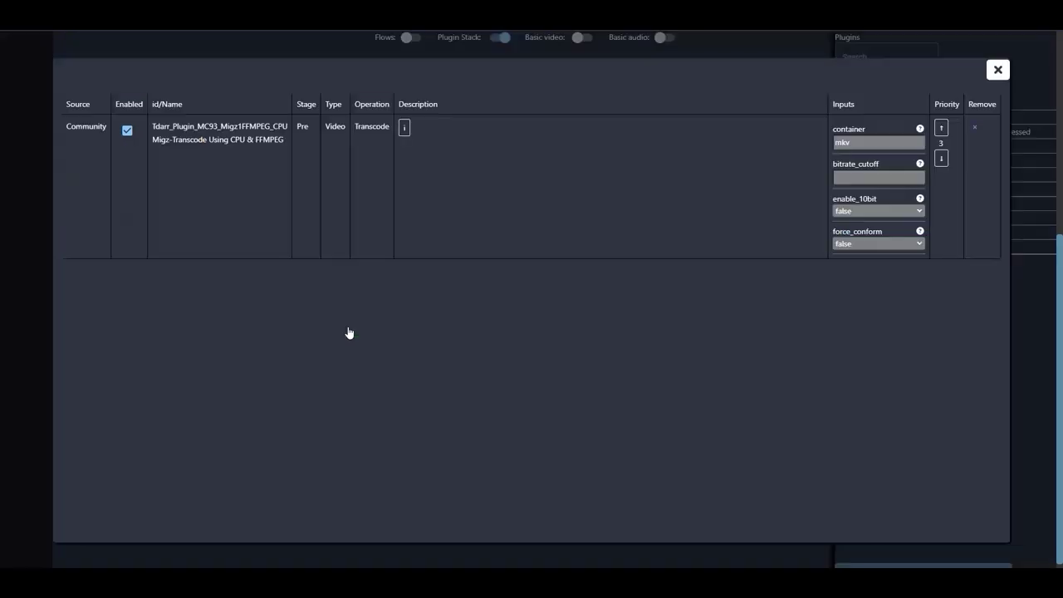
{"action": "left_click", "coordinate": [405, 129]}
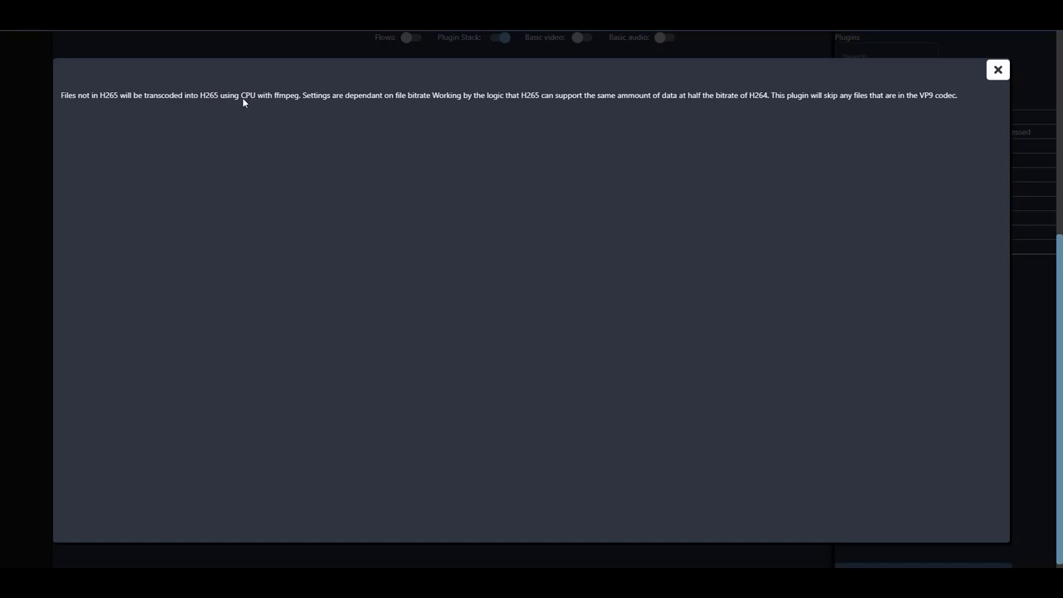
{"action": "left_click", "coordinate": [616, 125]}
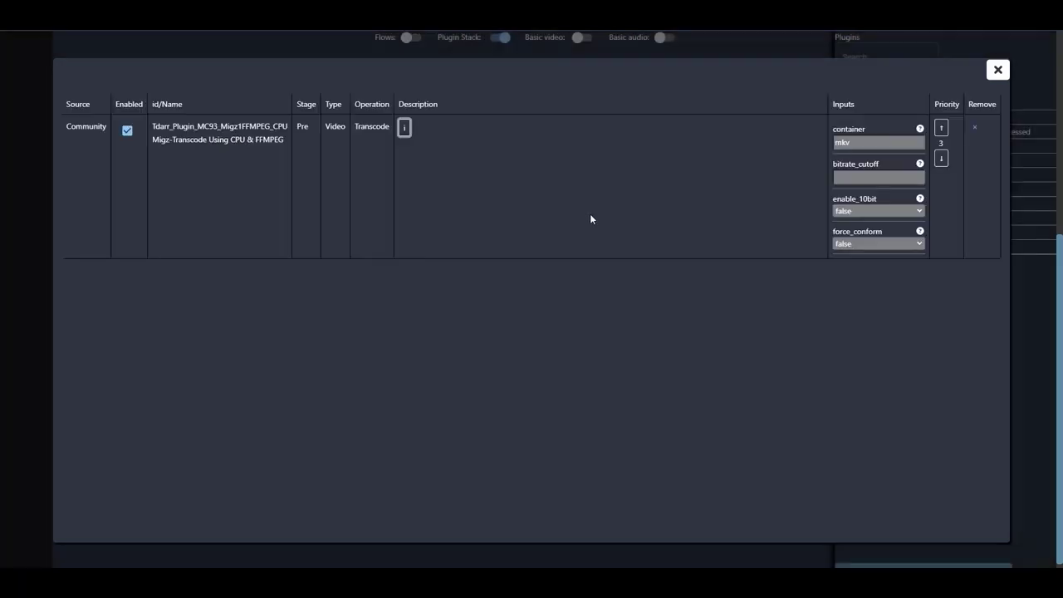
{"action": "double_click", "coordinate": [868, 143]}
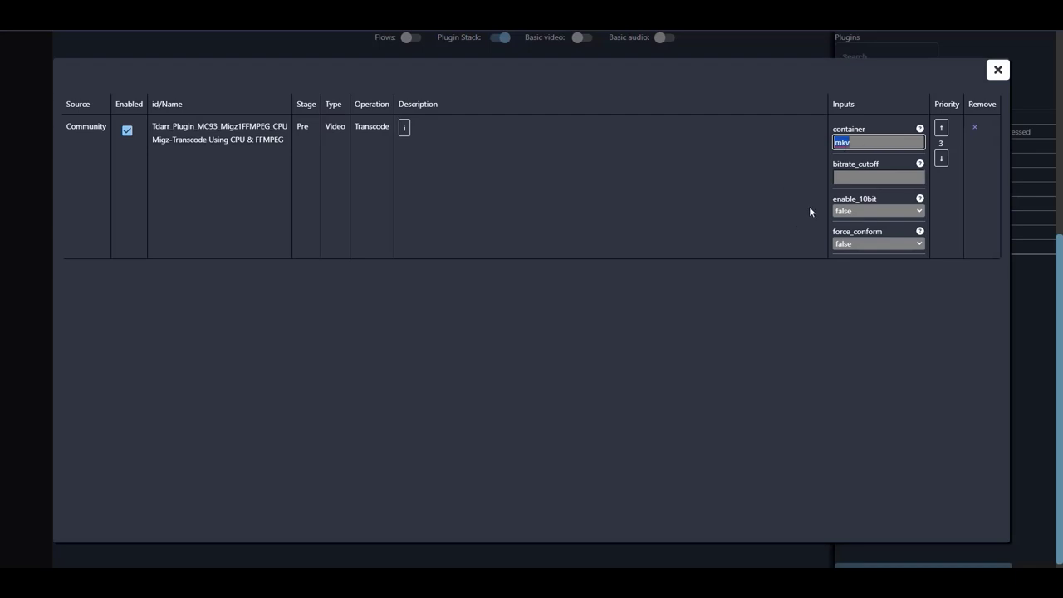
{"action": "type", "text": "mkv"}
{"action": "left_click", "coordinate": [997, 70]}
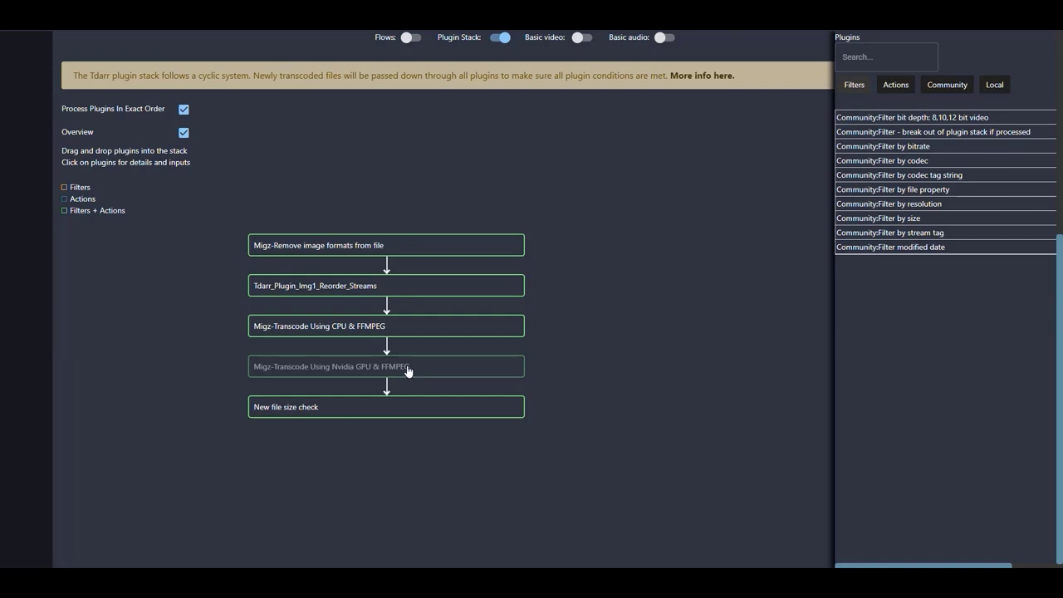
- Disable the Migz-Transcode Using CPU & FFMPEG plugin and enable Migz-Transcode Using Nvidia GPU & FFMPEG instead
{"action": "left_click", "coordinate": [358, 328]}
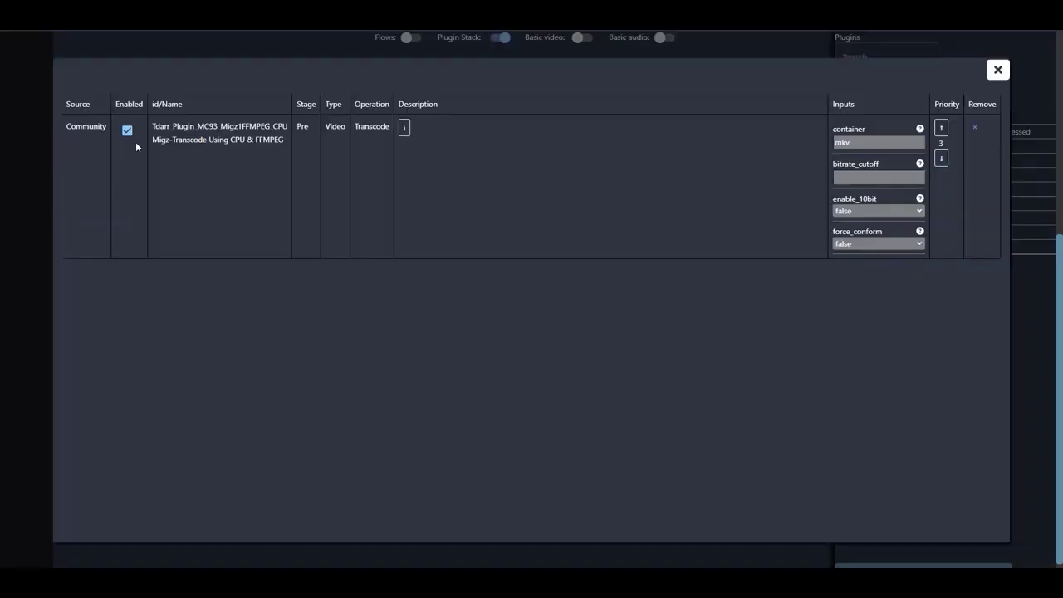
{"action": "left_click", "coordinate": [997, 73]}
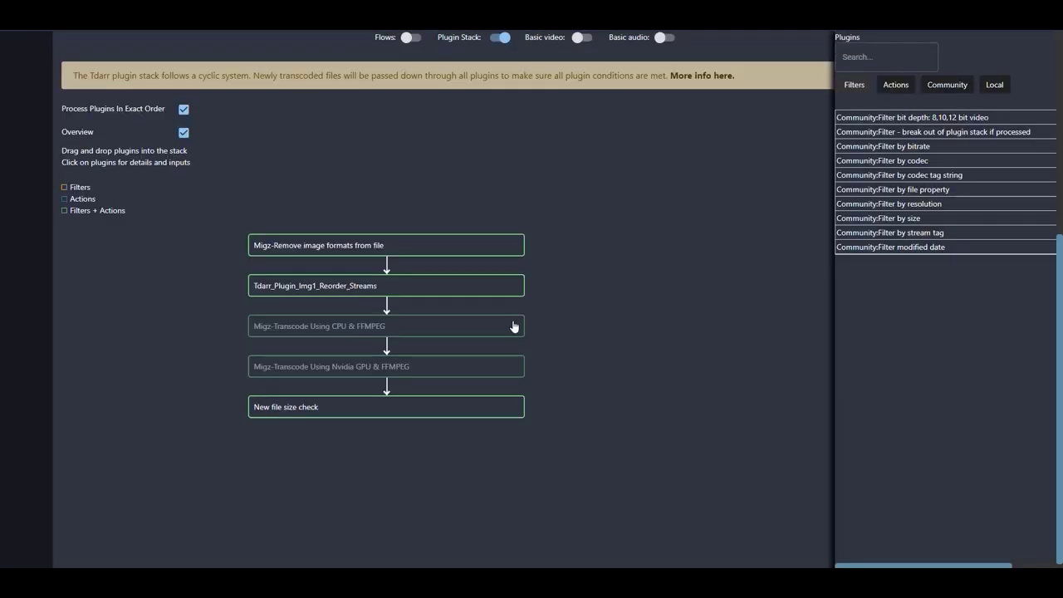
{"action": "left_click", "coordinate": [363, 368]}
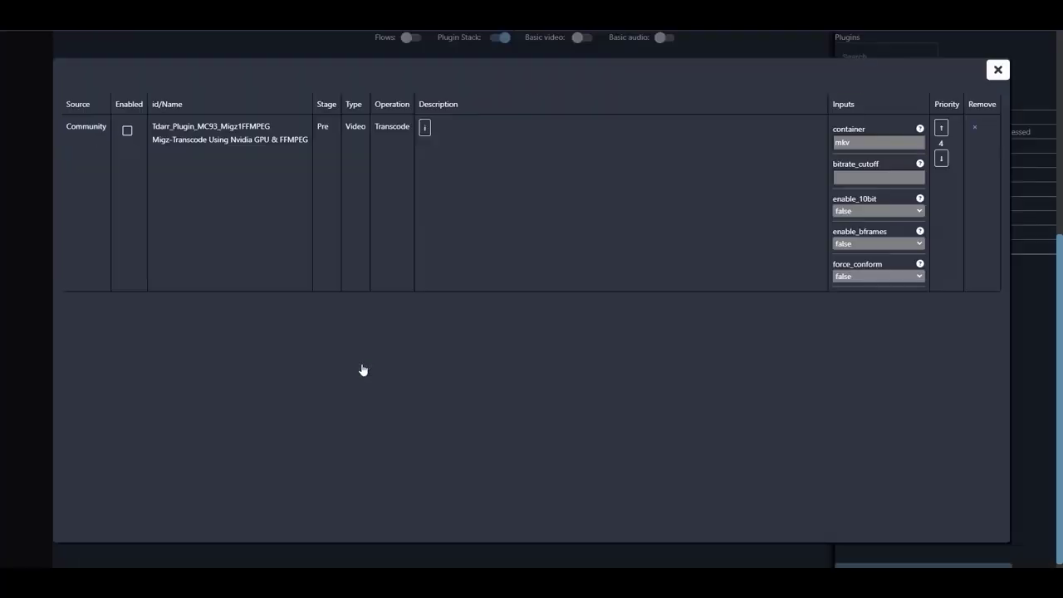
{"action": "left_click", "coordinate": [127, 130]}
- Read the description of the Migz-Transcode Using Nvidia GPU & FFMPEG plugin and examine its container input
{"action": "left_click", "coordinate": [424, 128]}
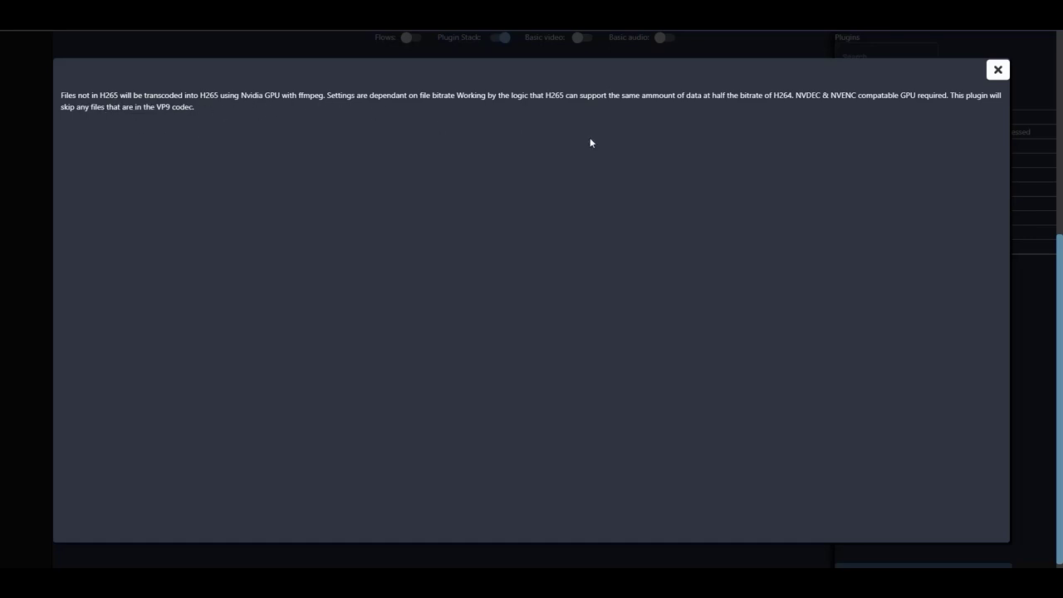
{"action": "left_click", "coordinate": [998, 70]}
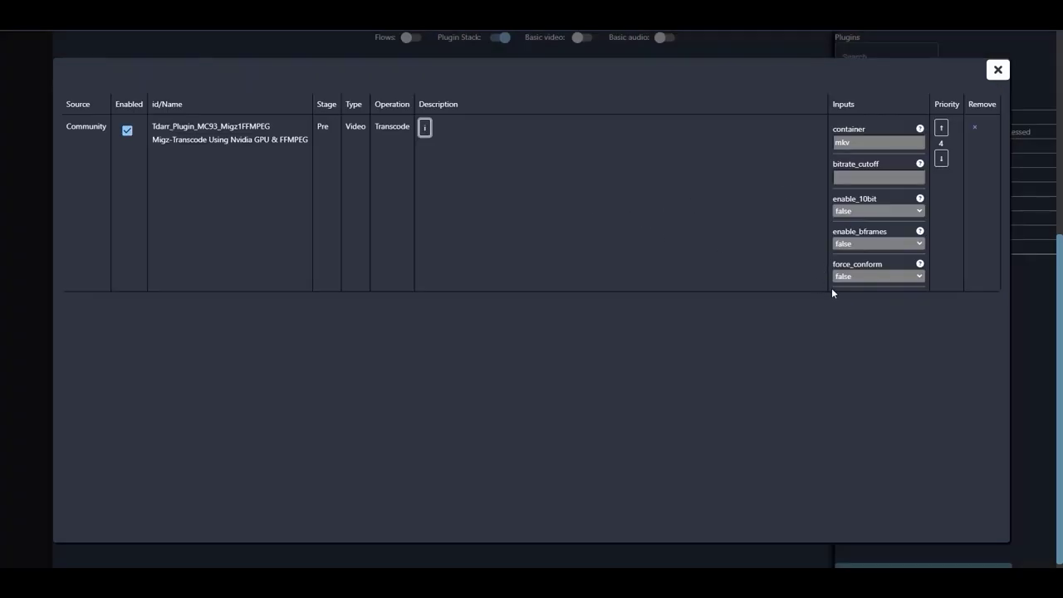
{"action": "double_click", "coordinate": [856, 143]}
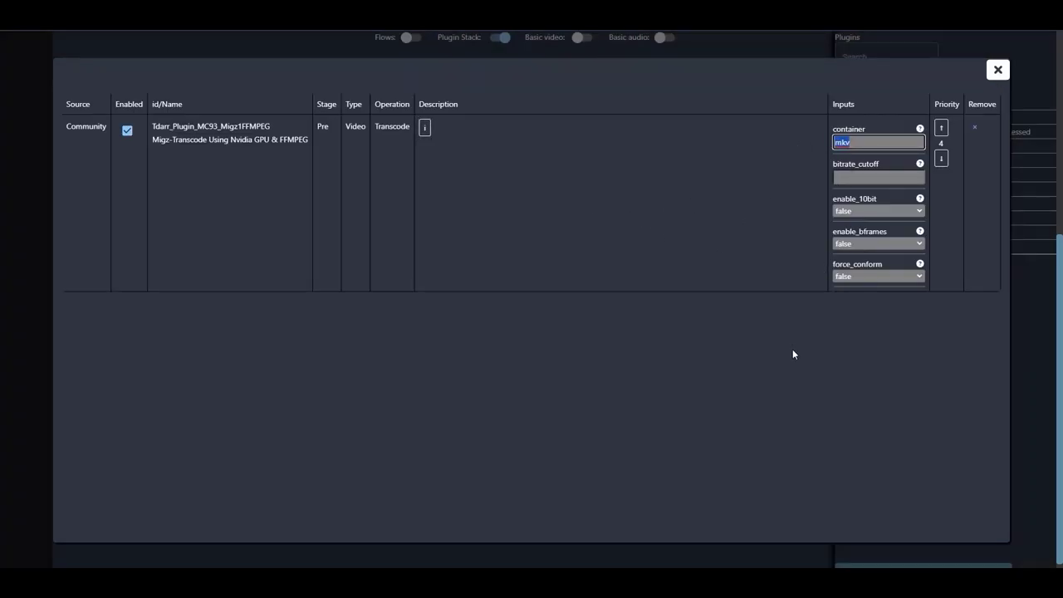
{"action": "left_click", "coordinate": [844, 143]}
{"action": "left_click", "coordinate": [243, 234]}
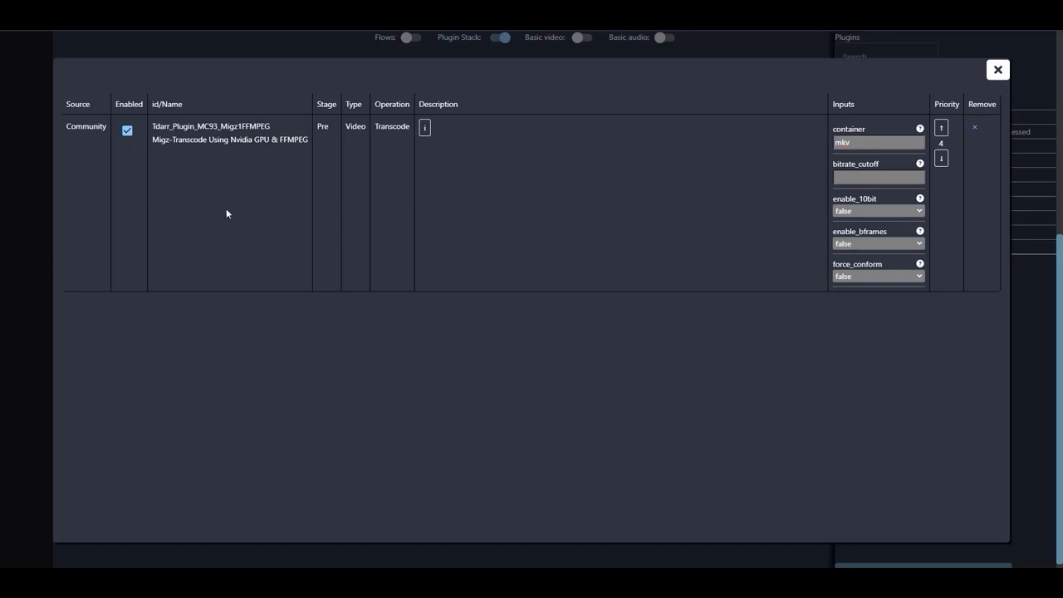
- Disable the Nvidia GPU transcode plugin again and re-enable Migz-Transcode Using CPU & FFMPEG
{"action": "left_click", "coordinate": [127, 130]}
{"action": "left_click", "coordinate": [999, 70]}
{"action": "left_click", "coordinate": [325, 329]}
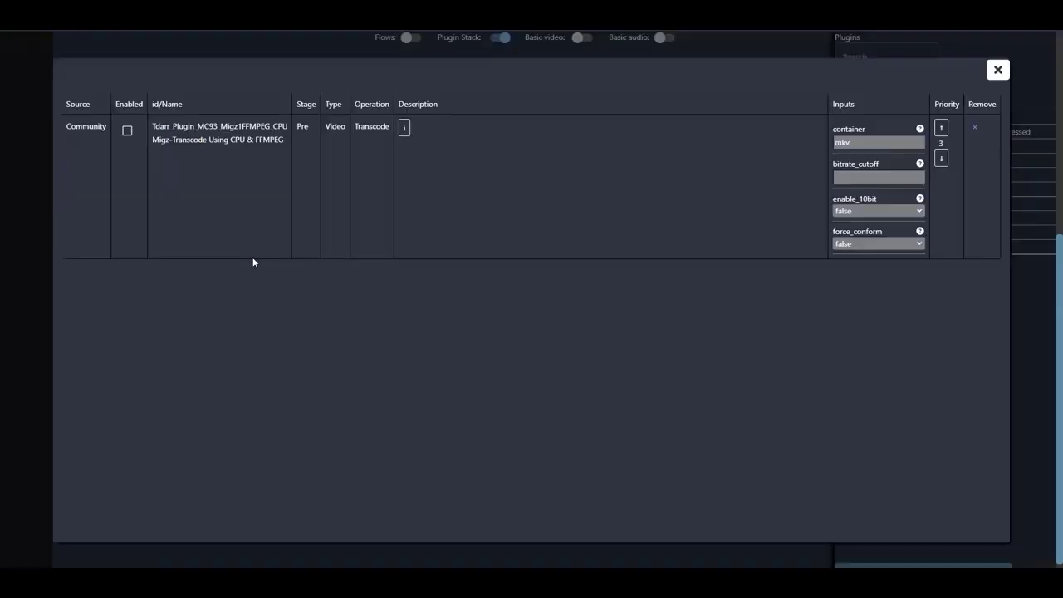
{"action": "left_click", "coordinate": [128, 130]}
{"action": "left_click", "coordinate": [998, 75]}
- Set the New file size check plugin's upperBound to 100
{"action": "scroll", "coordinate": [356, 408], "scroll_direction": "down", "scroll_amount": 1}
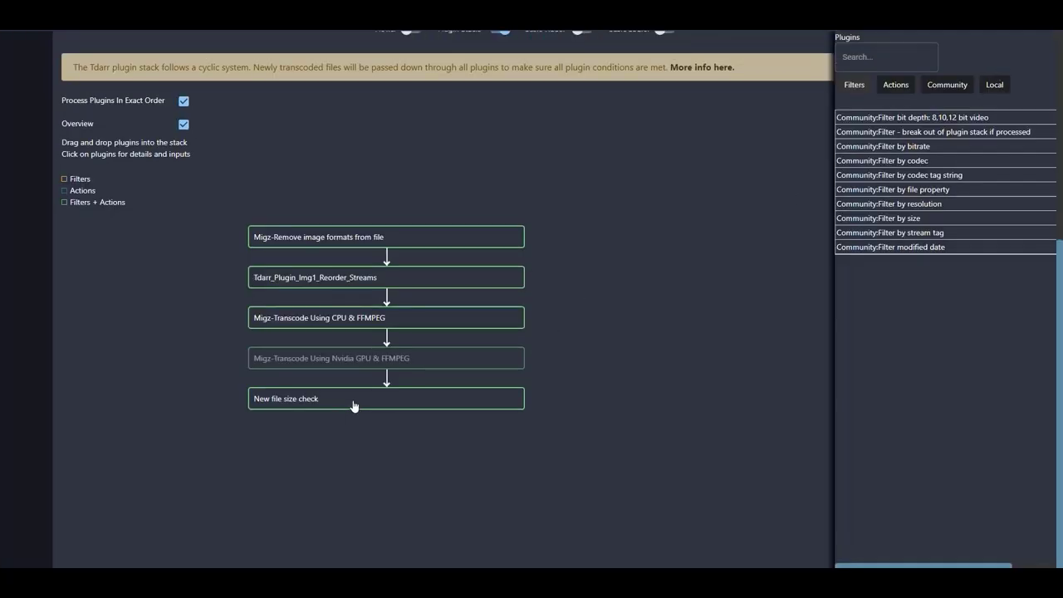
{"action": "left_click", "coordinate": [356, 407]}
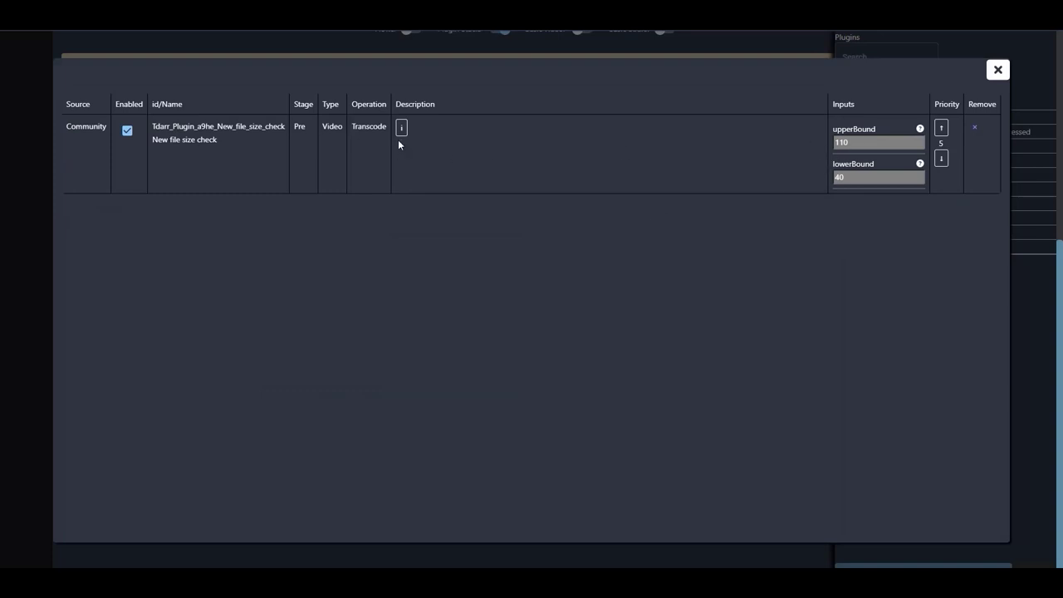
{"action": "double_click", "coordinate": [868, 143]}
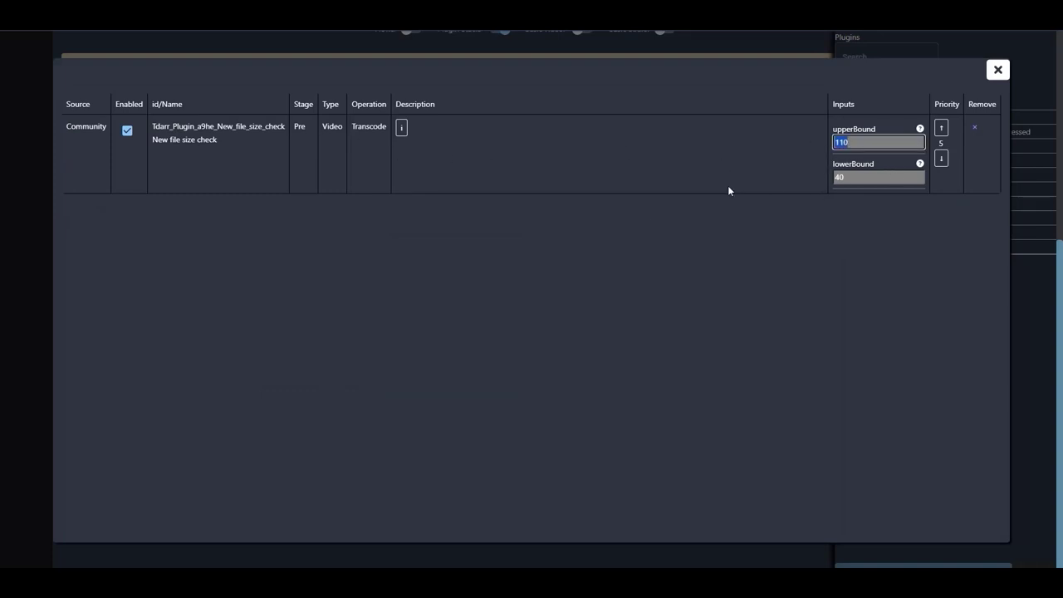
{"action": "type", "text": "100"}
{"action": "left_click", "coordinate": [998, 70]}
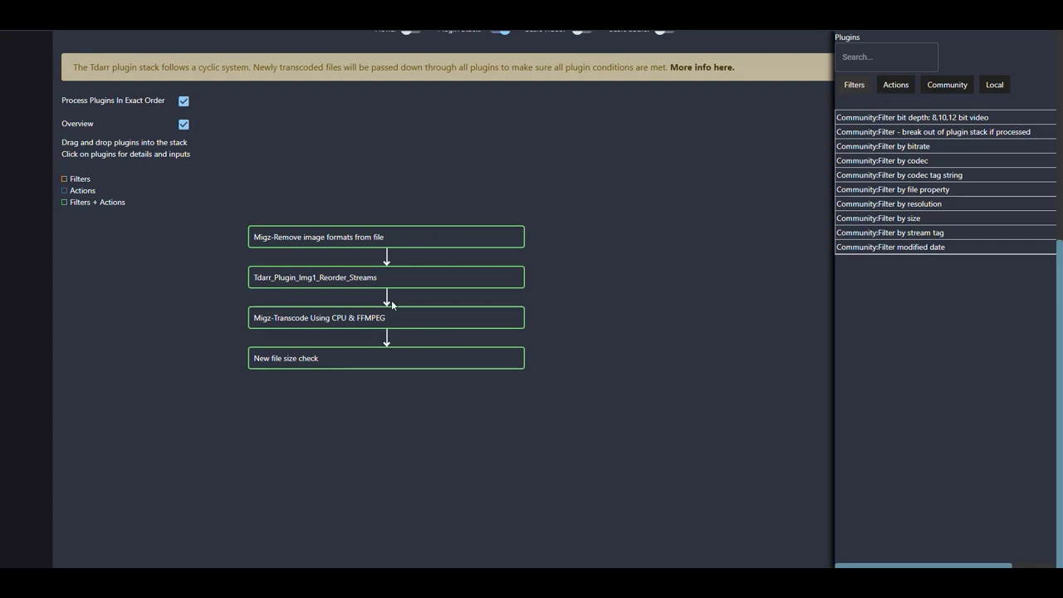
- Search the community plugins for qsv and add DrDD H265 MKV AC3 audio subtitles [VAAPI & NVENC] before the CPU transcode plugin
{"action": "scroll", "coordinate": [498, 299], "scroll_direction": "up", "scroll_amount": 2}
{"action": "scroll", "coordinate": [582, 294], "scroll_direction": "down", "scroll_amount": 2}
{"action": "left_click", "coordinate": [873, 57]}
{"action": "type", "text": "qsv"}
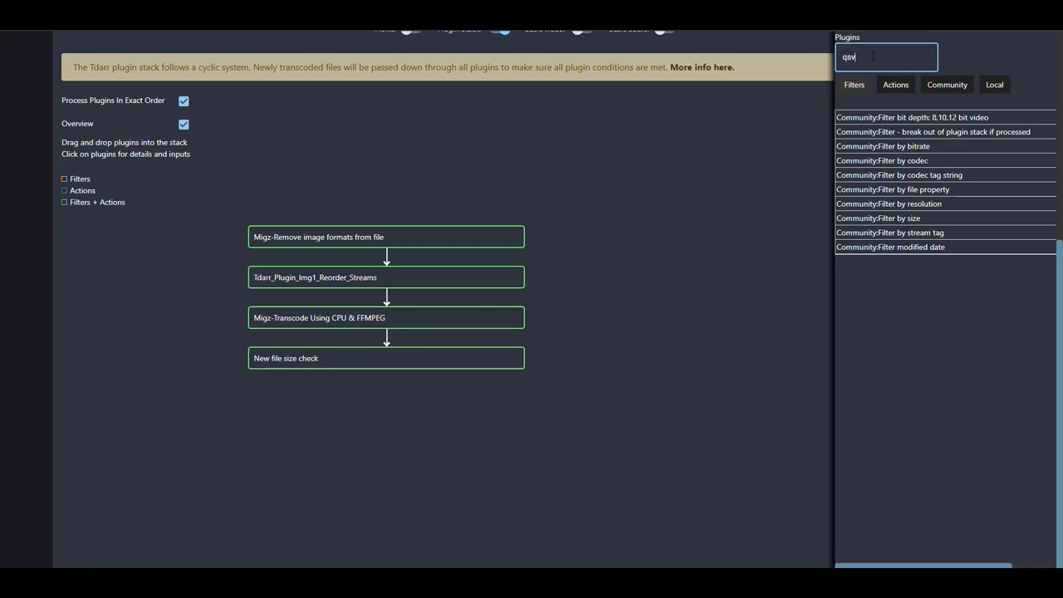
{"action": "left_click", "coordinate": [948, 86]}
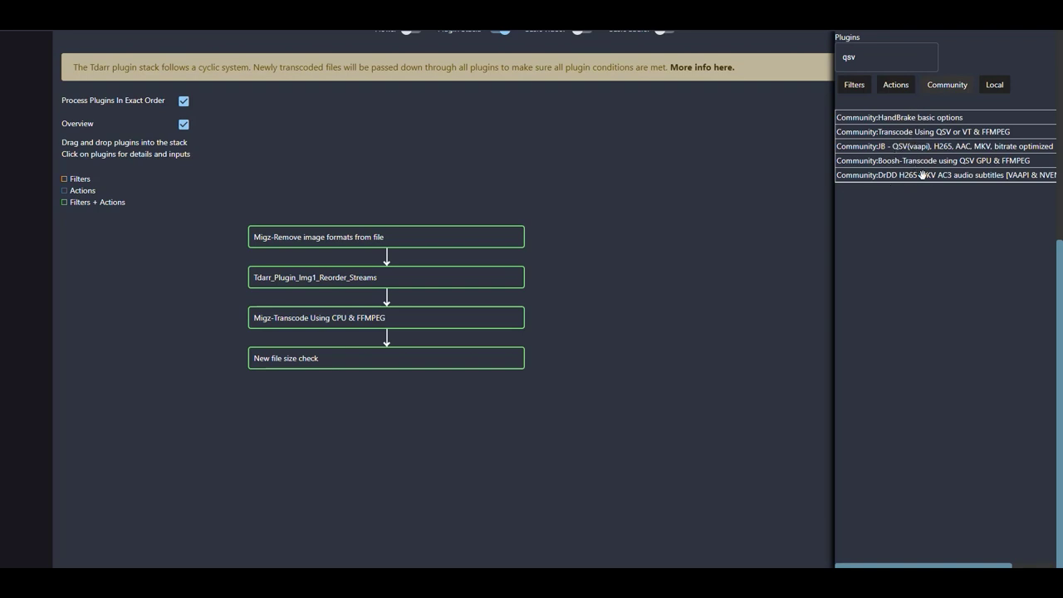
{"action": "left_click", "coordinate": [924, 176]}
{"action": "key", "text": "Escape"}
{"action": "left_click_drag", "start_coordinate": [914, 176], "coordinate": [336, 316]}
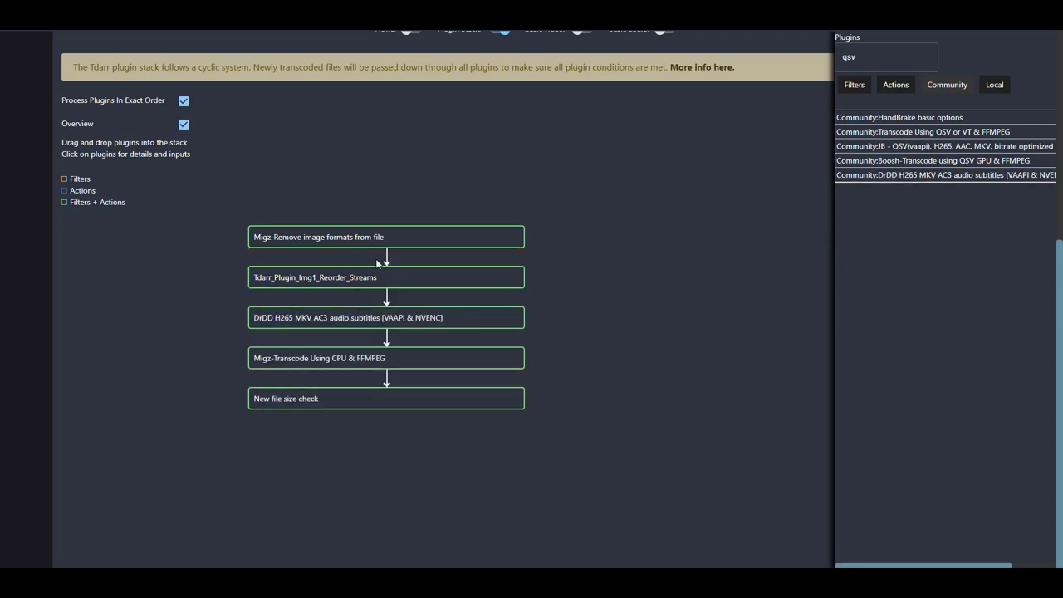
- Set the DrDD H265 MKV AC3 audio subtitles plugin's qsv input to true
{"action": "left_click", "coordinate": [357, 320]}
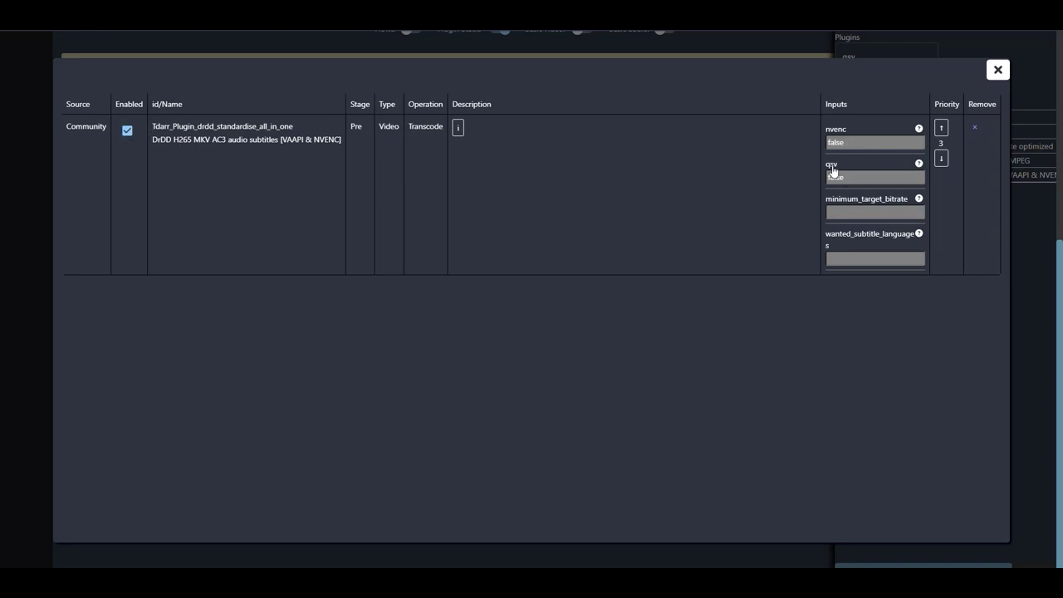
{"action": "double_click", "coordinate": [841, 142]}
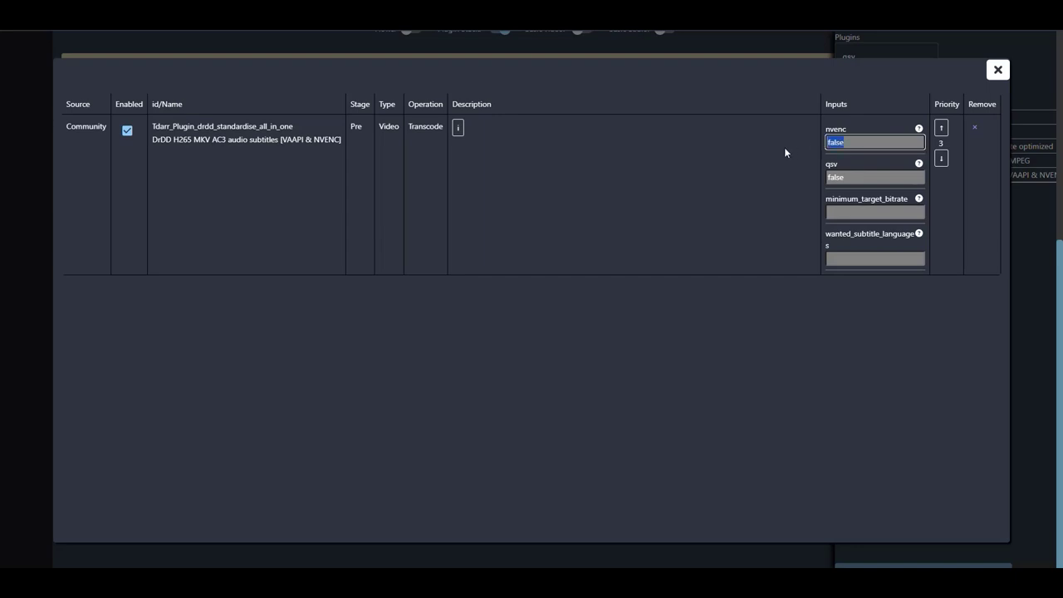
{"action": "key", "text": "Tab"}
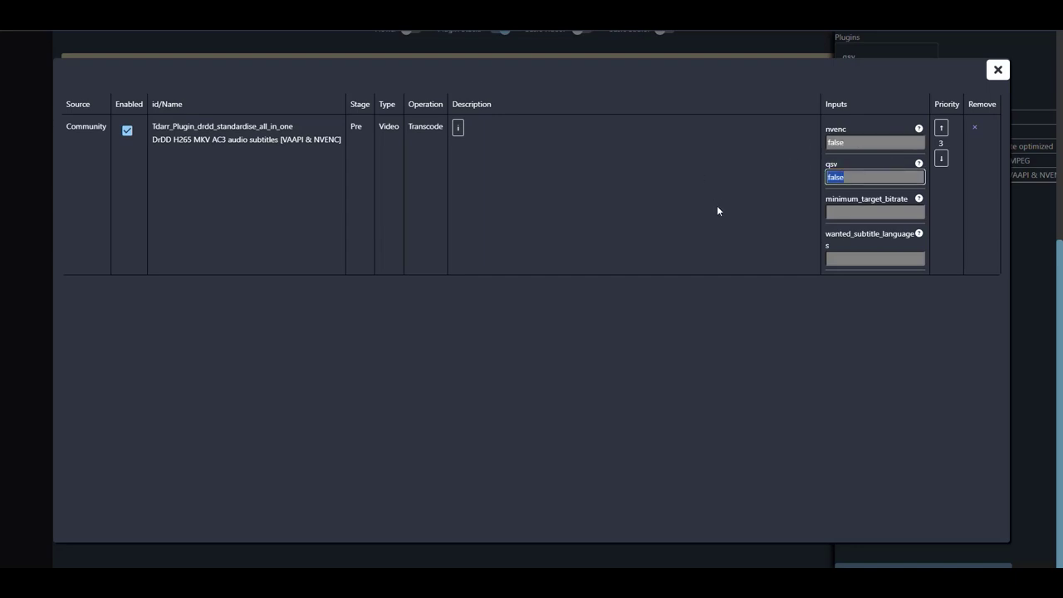
{"action": "type", "text": "true"}
{"action": "left_click", "coordinate": [997, 71]}
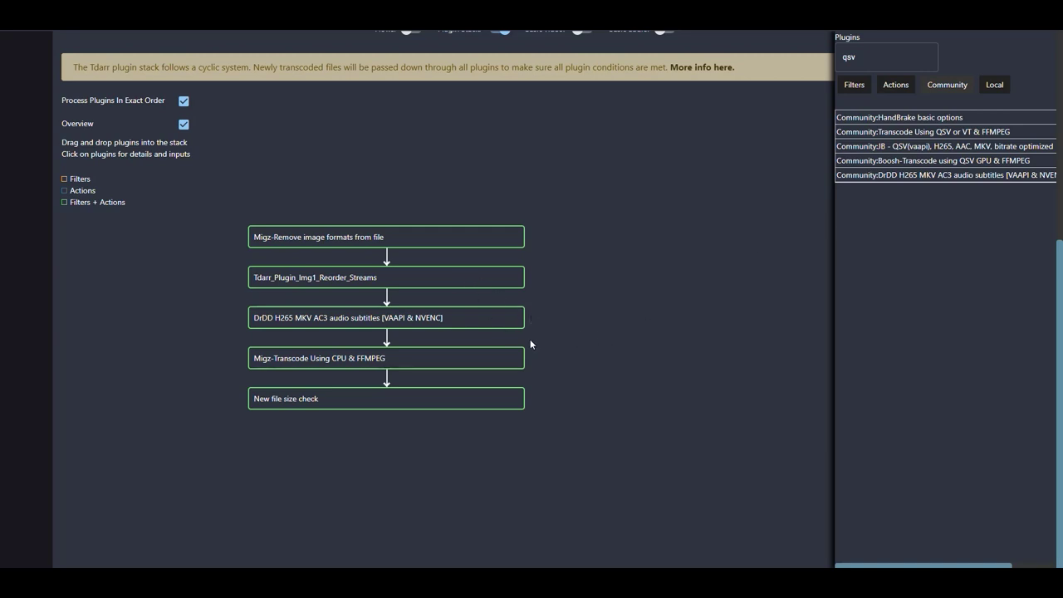
- Remove the DrDD H265 MKV AC3 audio subtitles [VAAPI & NVENC] plugin from the stack
{"action": "left_click", "coordinate": [418, 321]}
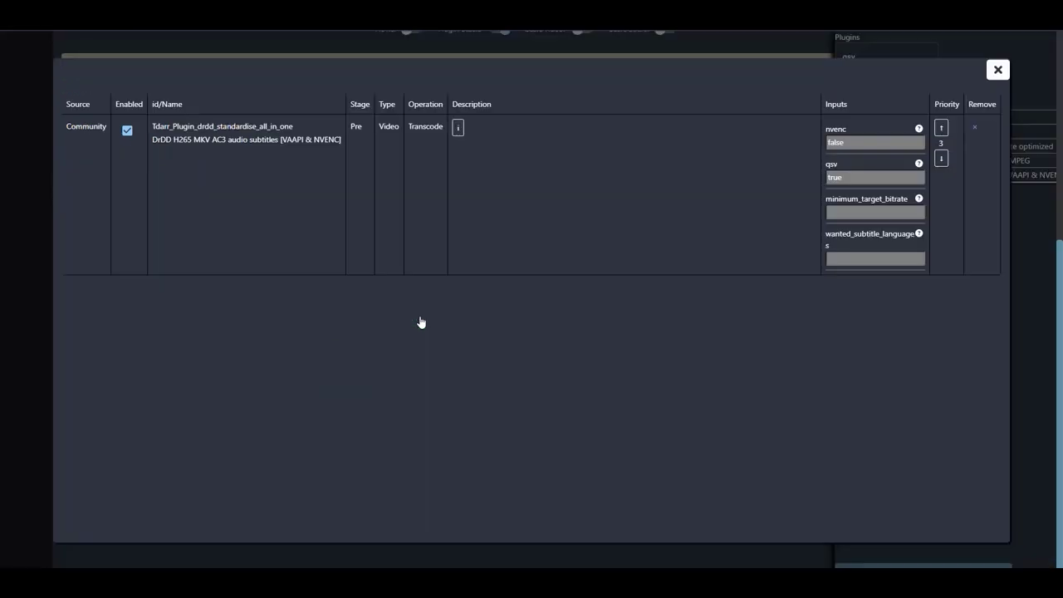
{"action": "left_click", "coordinate": [976, 133]}
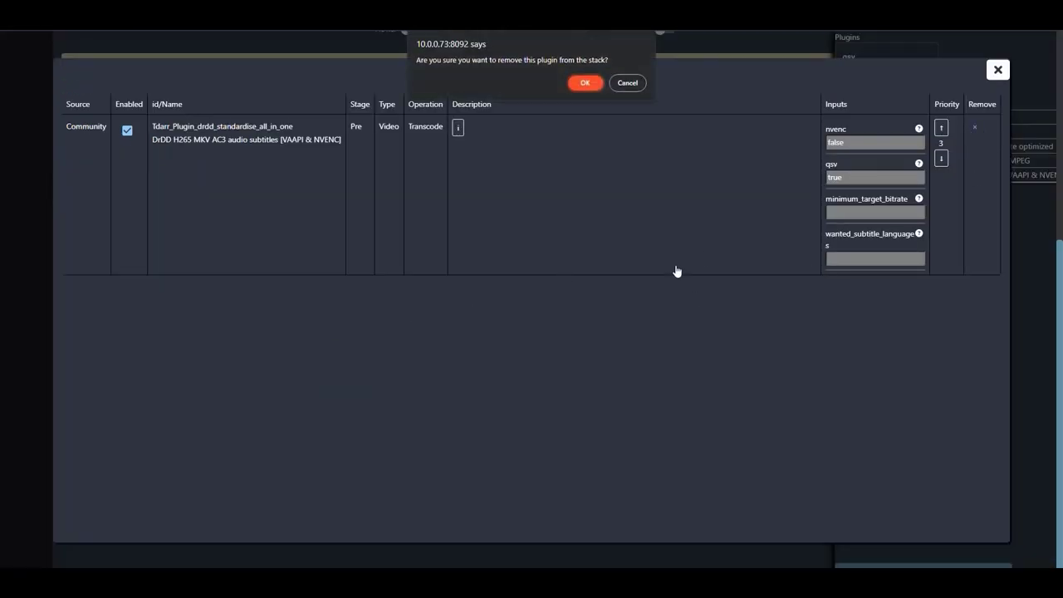
{"action": "left_click", "coordinate": [584, 83]}
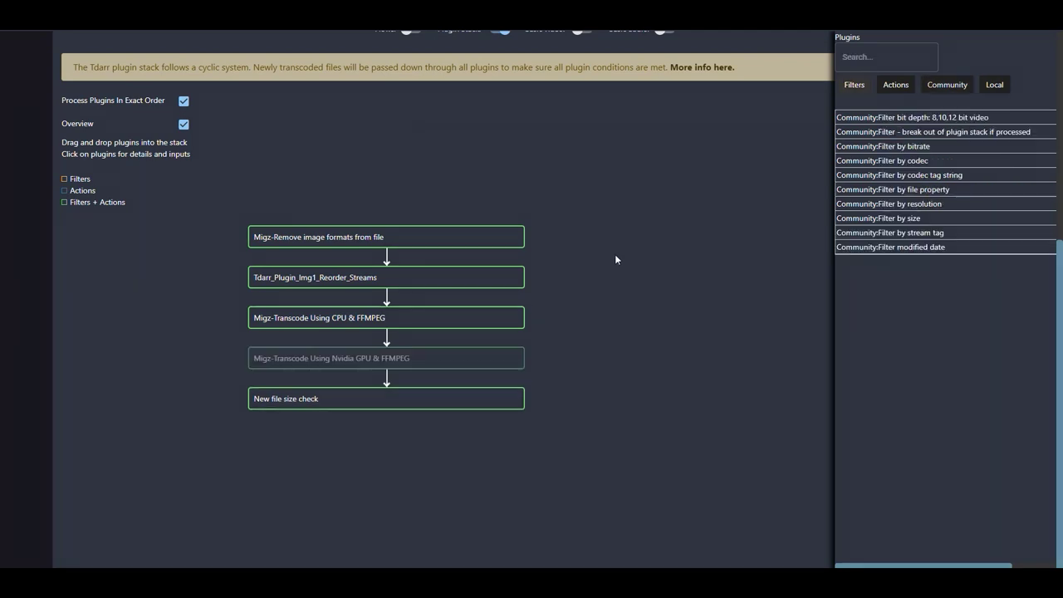
{"action": "scroll", "coordinate": [611, 258], "scroll_direction": "up", "scroll_amount": 4}
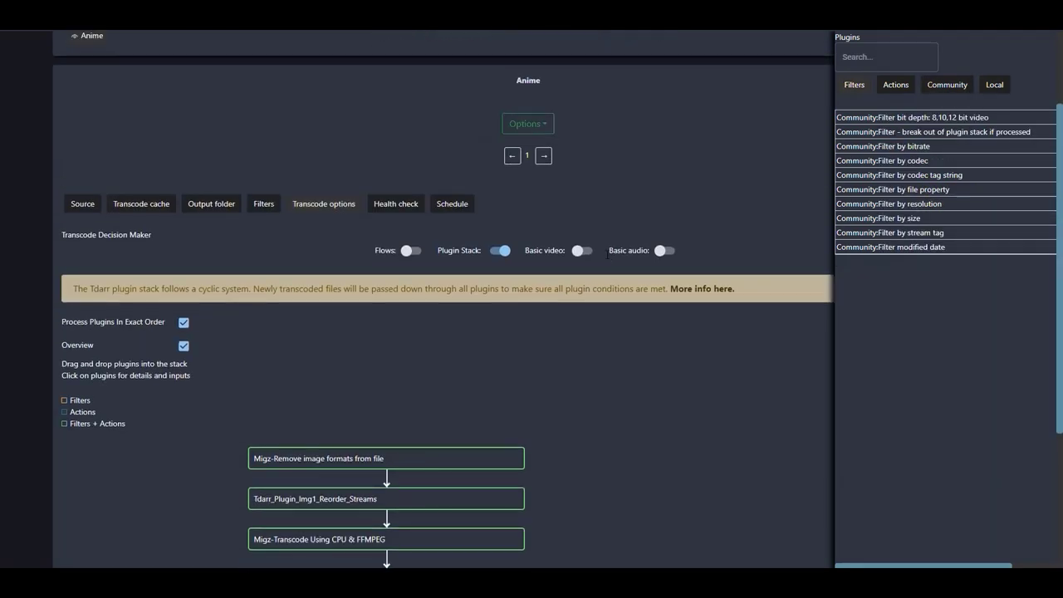
{"action": "scroll", "coordinate": [598, 284], "scroll_direction": "down", "scroll_amount": 2}
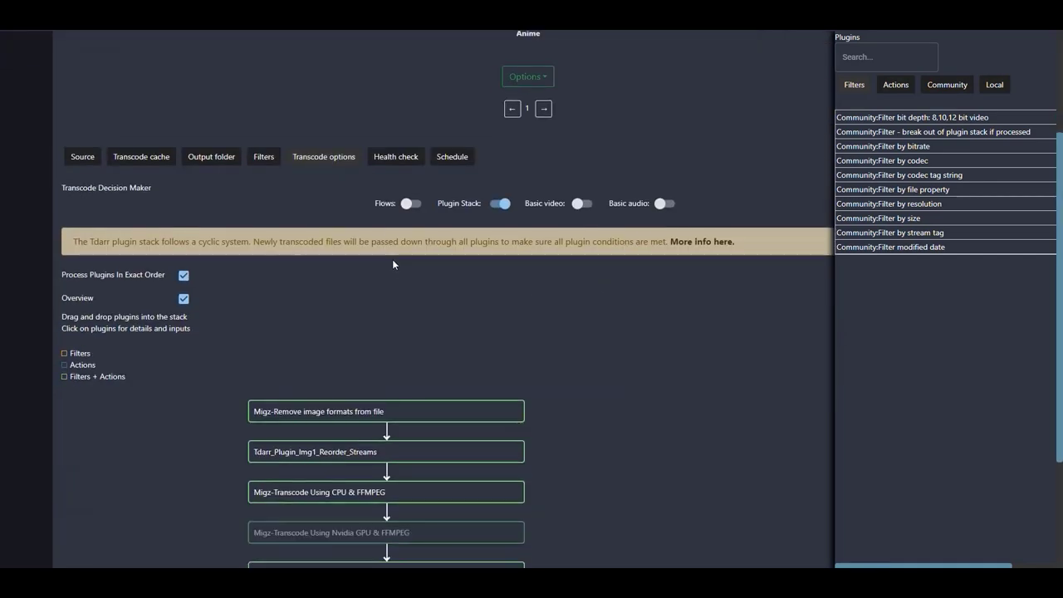
- Review the Anime library's health check type and its weekly processing schedule
{"action": "left_click", "coordinate": [400, 160]}
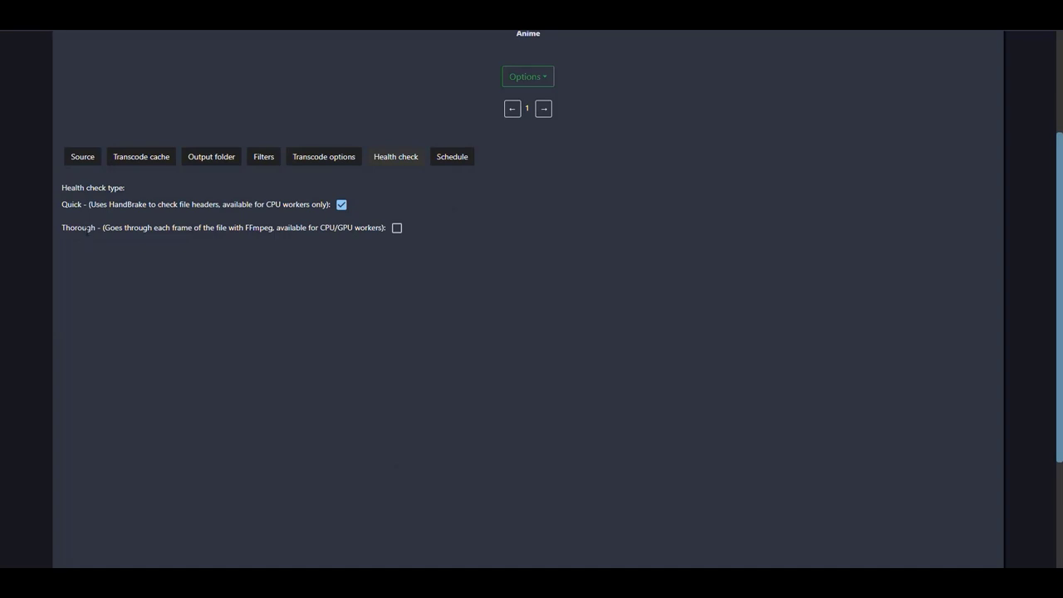
{"action": "left_click", "coordinate": [456, 159]}
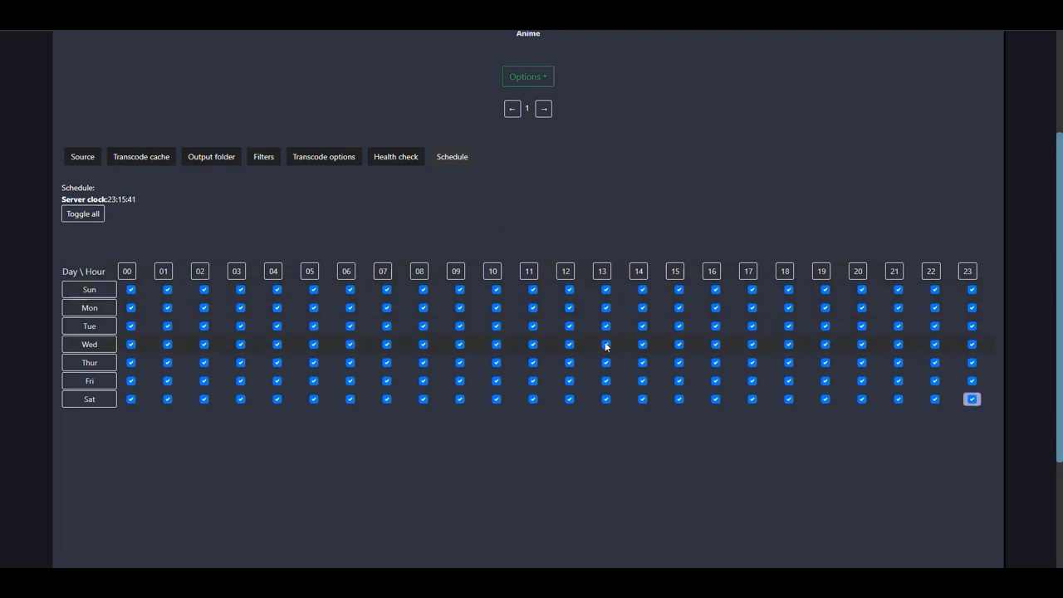
{"action": "scroll", "coordinate": [577, 220], "scroll_direction": "up", "scroll_amount": 1}
{"action": "scroll", "coordinate": [576, 225], "scroll_direction": "up", "scroll_amount": 3}
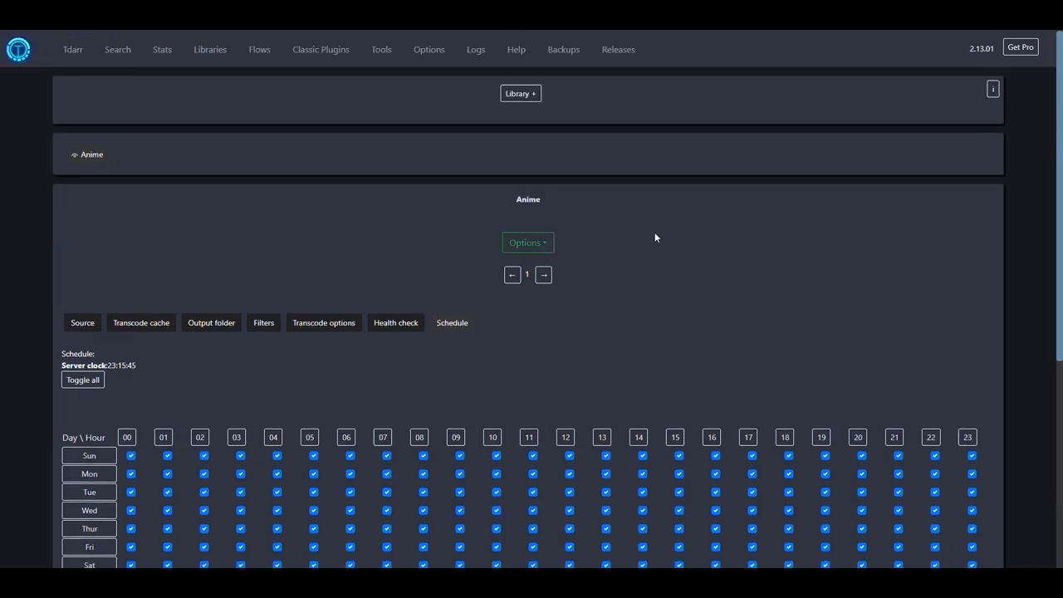
{"action": "scroll", "coordinate": [658, 232], "scroll_direction": "down", "scroll_amount": 1}
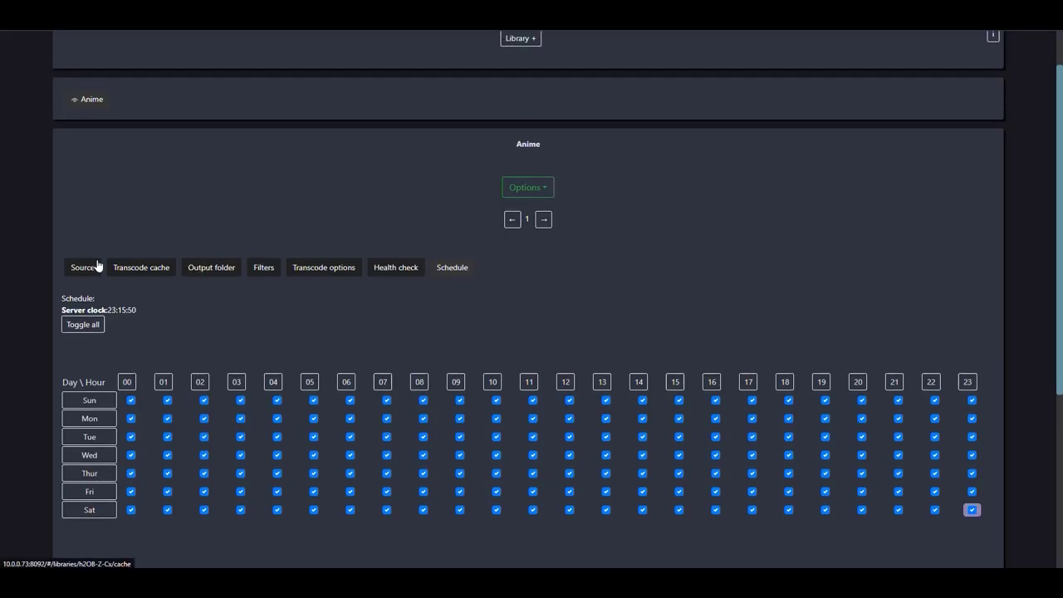
- Run a fresh scan of all files in the Anime library and confirm it
{"action": "left_click", "coordinate": [83, 270]}
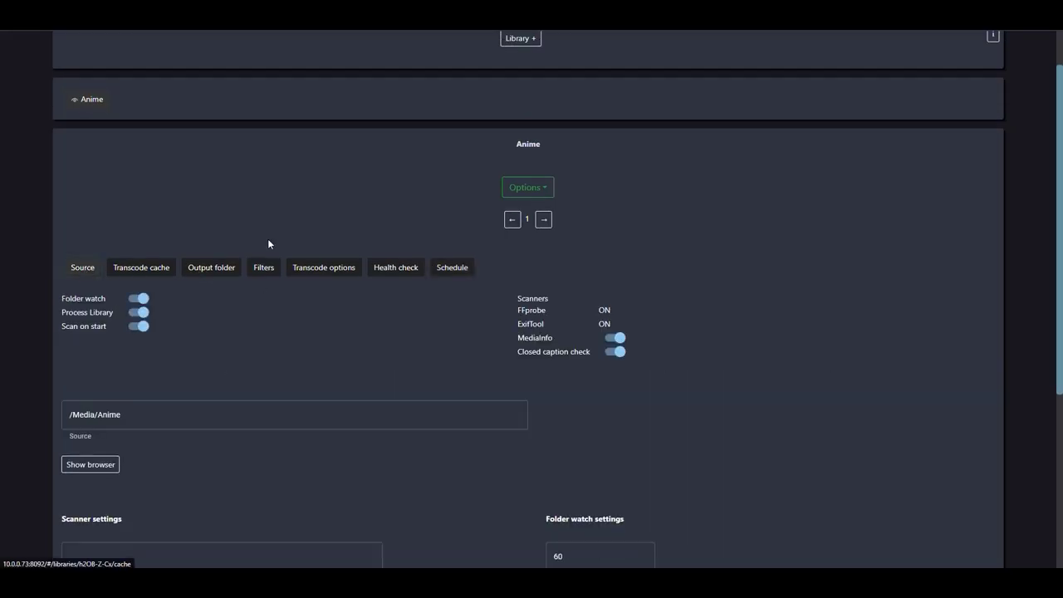
{"action": "left_click", "coordinate": [538, 190]}
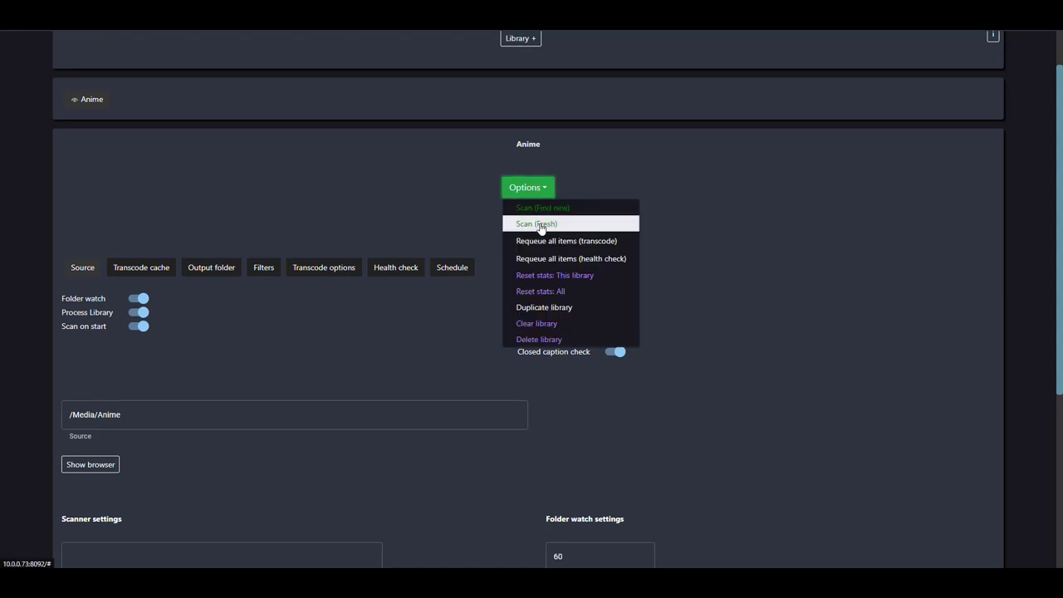
{"action": "left_click", "coordinate": [541, 226]}
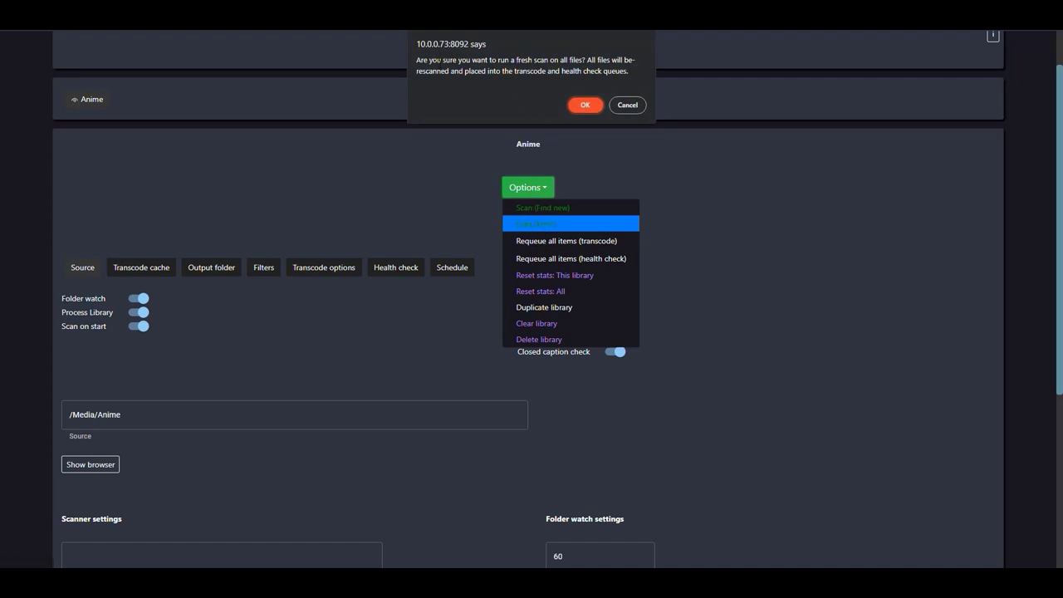
{"action": "left_click", "coordinate": [570, 106]}
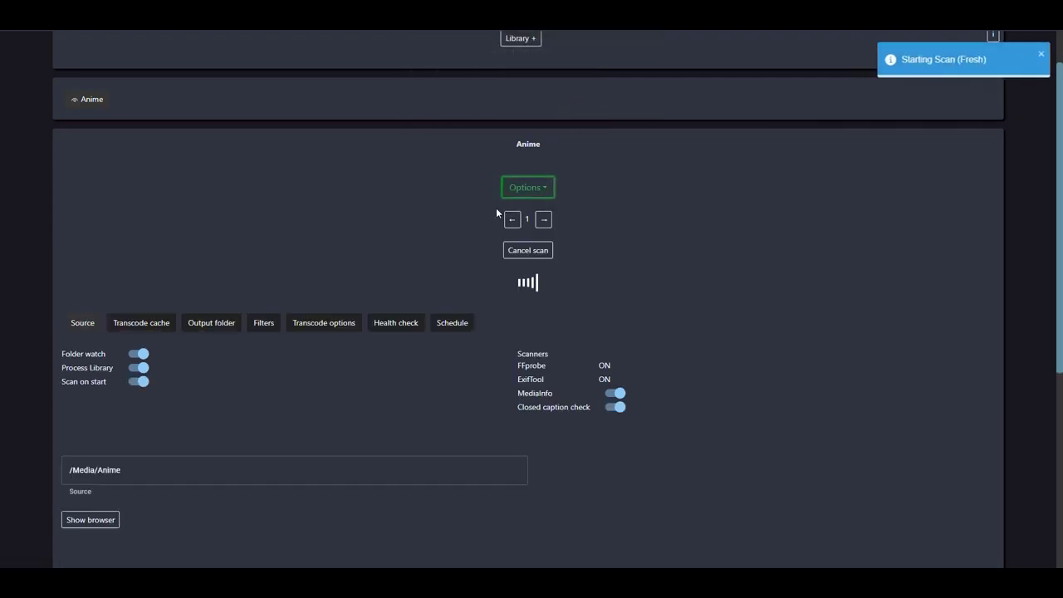
{"action": "scroll", "coordinate": [386, 245], "scroll_direction": "up", "scroll_amount": 1}
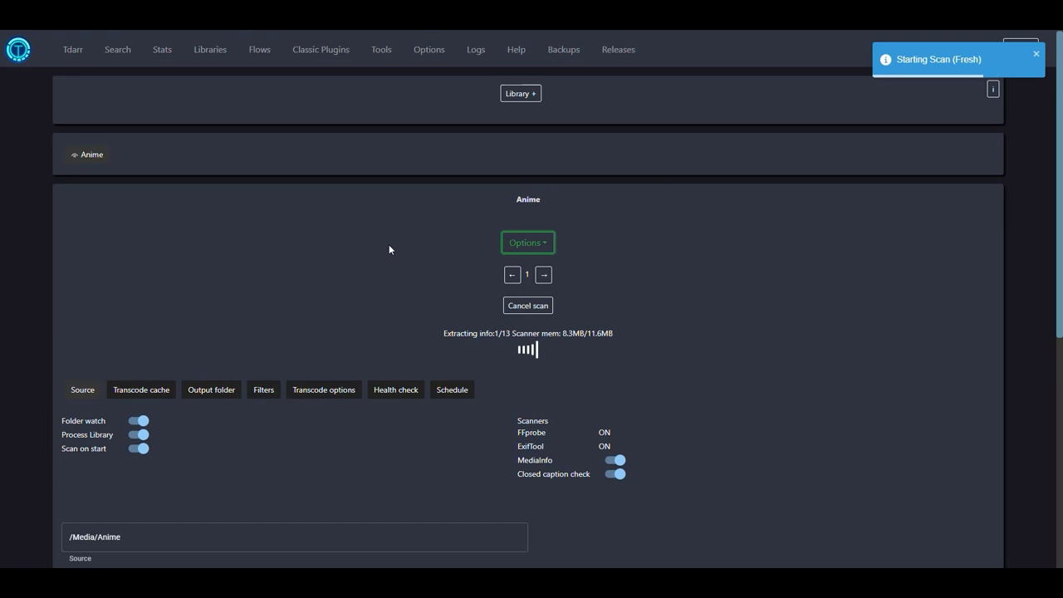
{"action": "triple_click", "coordinate": [443, 336]}
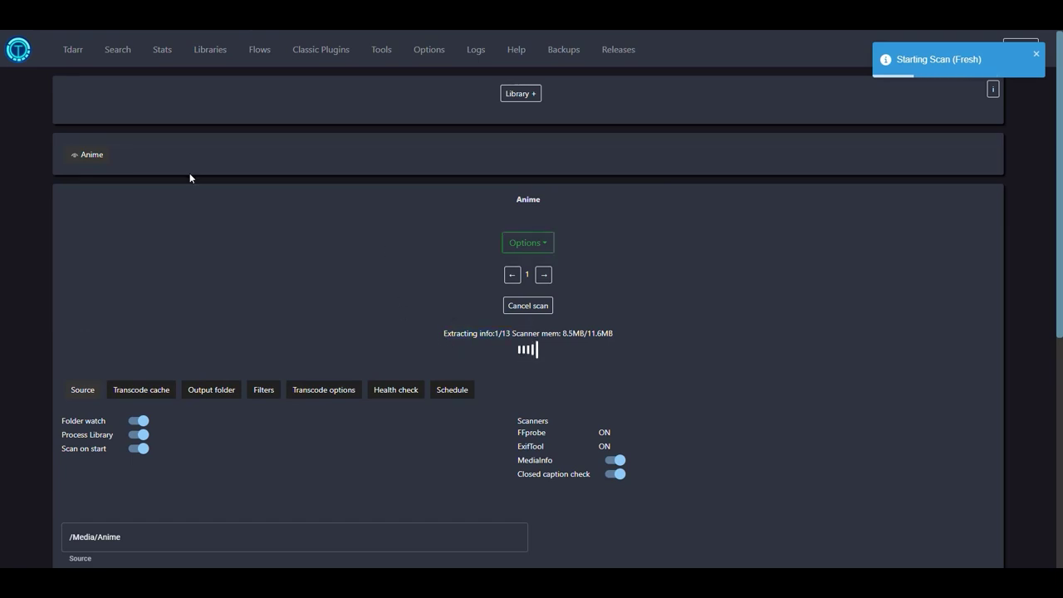
- Open the Tdarr dashboard and check the transcode queue in the Status section for the scanned Anime files
{"action": "left_click", "coordinate": [73, 52]}
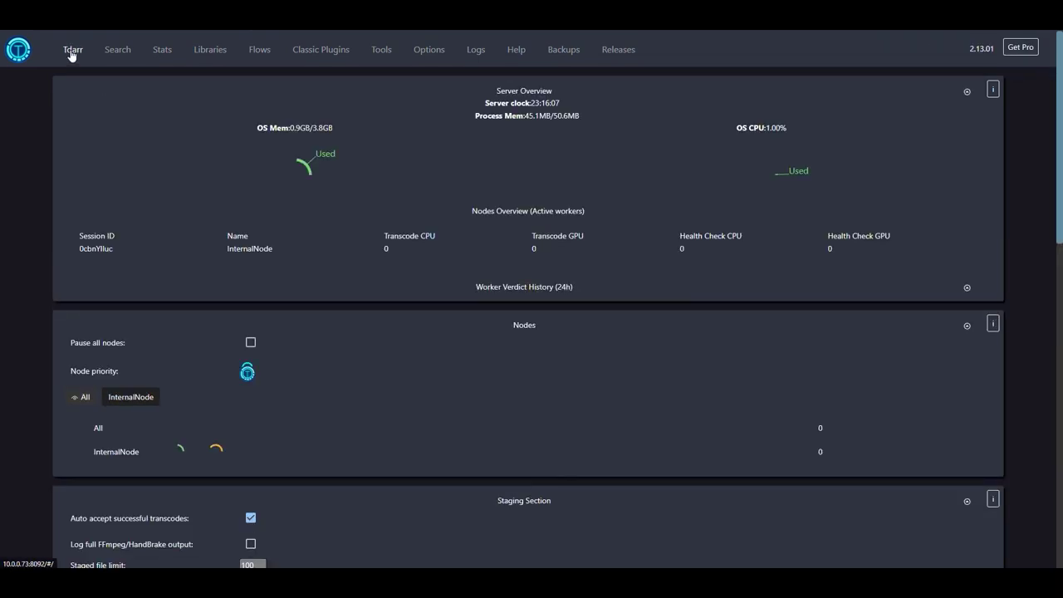
{"action": "scroll", "coordinate": [537, 243], "scroll_direction": "down", "scroll_amount": 9}
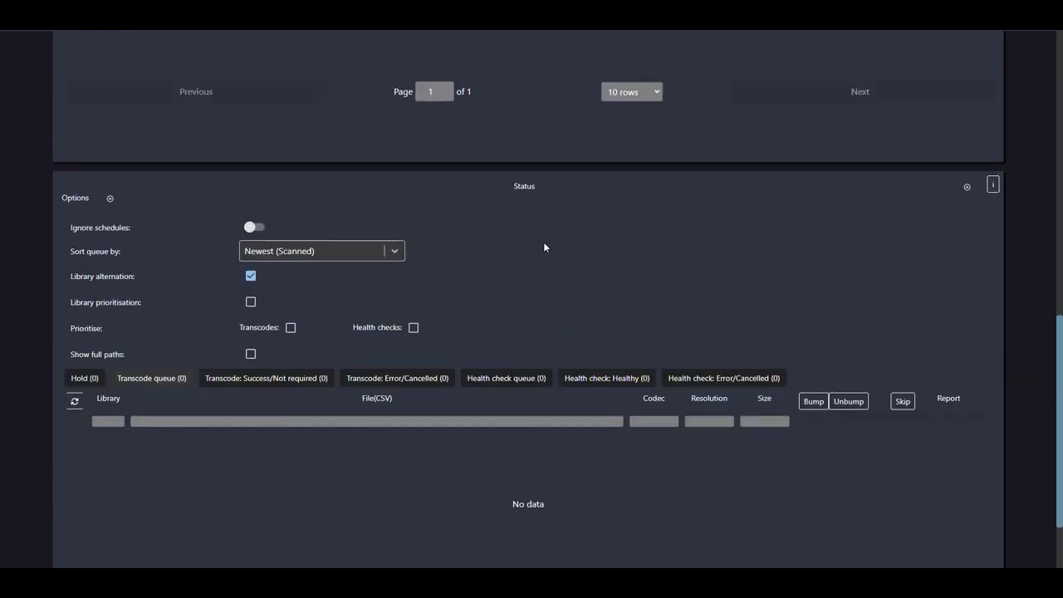
{"action": "scroll", "coordinate": [544, 247], "scroll_direction": "up", "scroll_amount": 4}
{"action": "scroll", "coordinate": [542, 296], "scroll_direction": "down", "scroll_amount": 4}
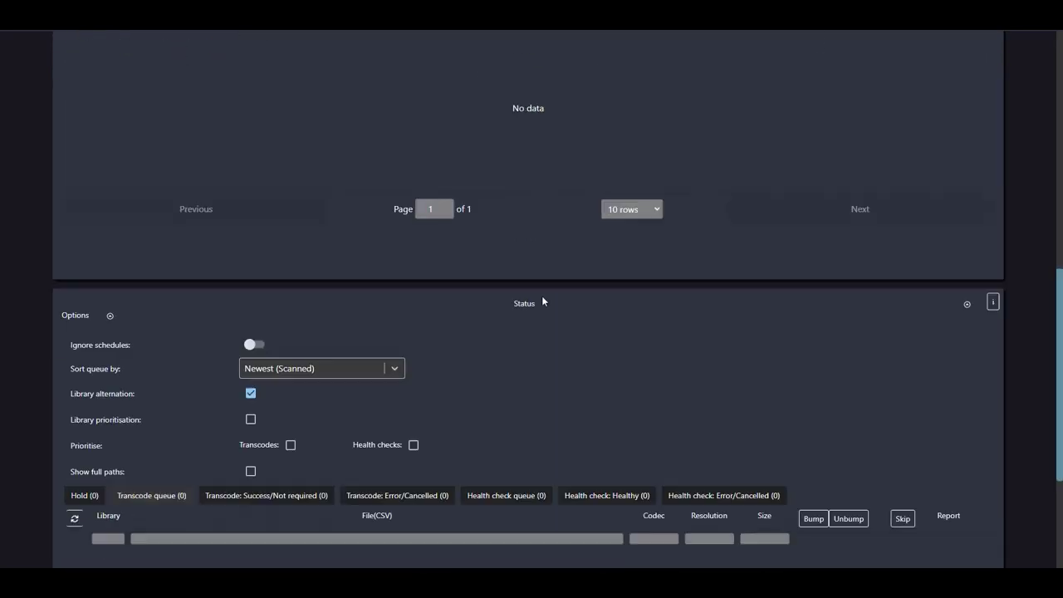
{"action": "scroll", "coordinate": [540, 293], "scroll_direction": "up", "scroll_amount": 9}
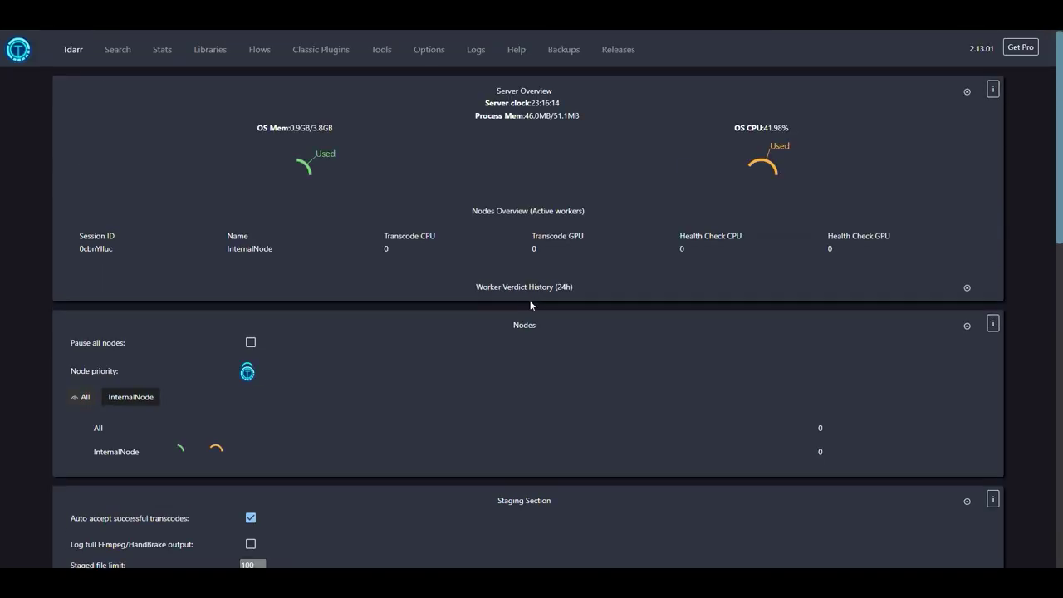
{"action": "scroll", "coordinate": [535, 363], "scroll_direction": "down", "scroll_amount": 7}
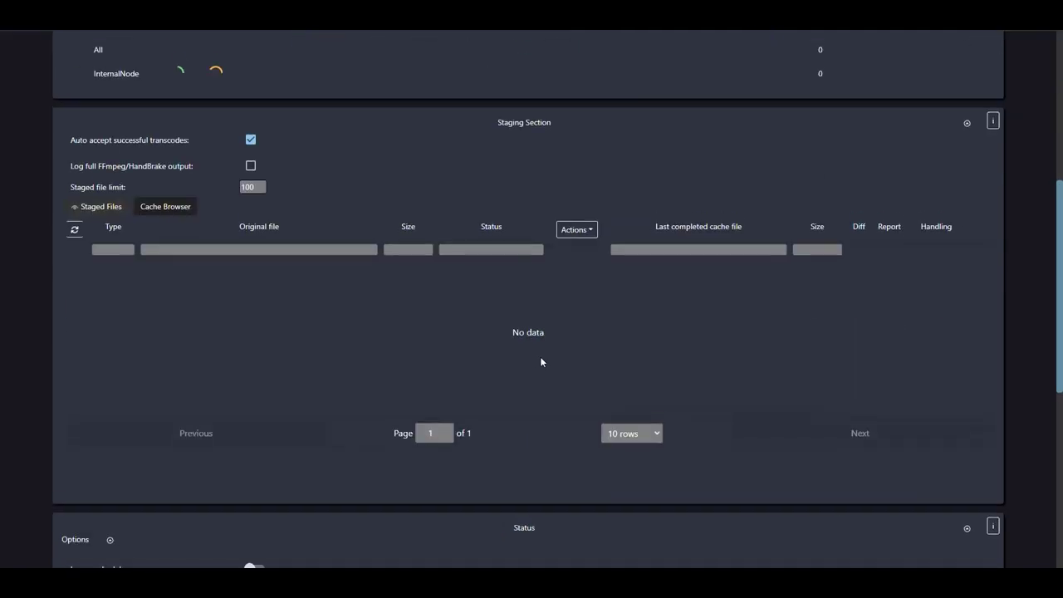
{"action": "scroll", "coordinate": [531, 349], "scroll_direction": "down", "scroll_amount": 3}
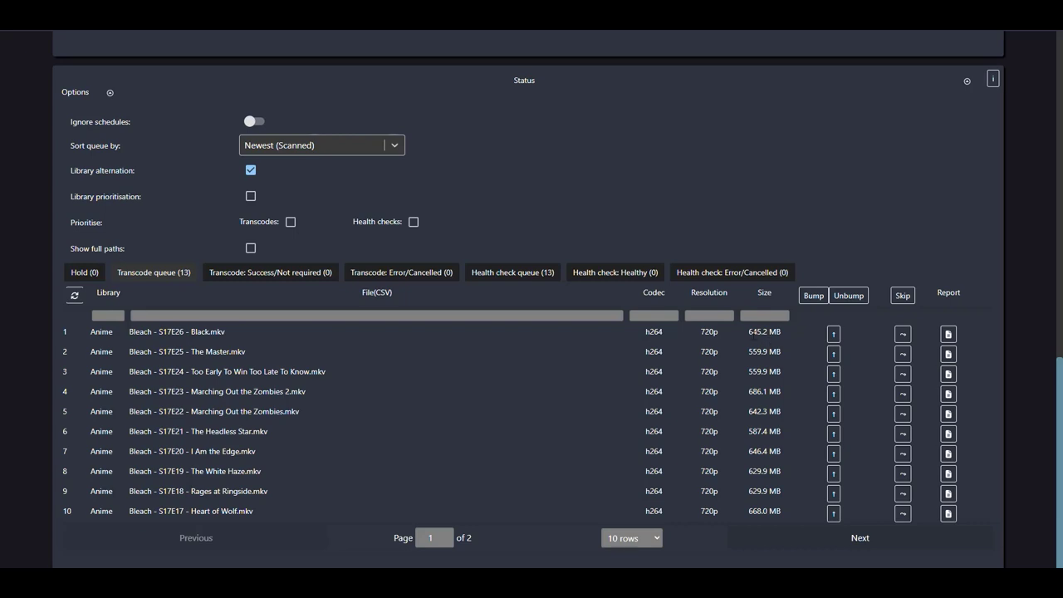
- Examine the Staging Section and the active worker counts in the Nodes Overview
{"action": "scroll", "coordinate": [517, 382], "scroll_direction": "up", "scroll_amount": 1}
{"action": "scroll", "coordinate": [516, 382], "scroll_direction": "up", "scroll_amount": 5}
{"action": "scroll", "coordinate": [544, 364], "scroll_direction": "up", "scroll_amount": 1}
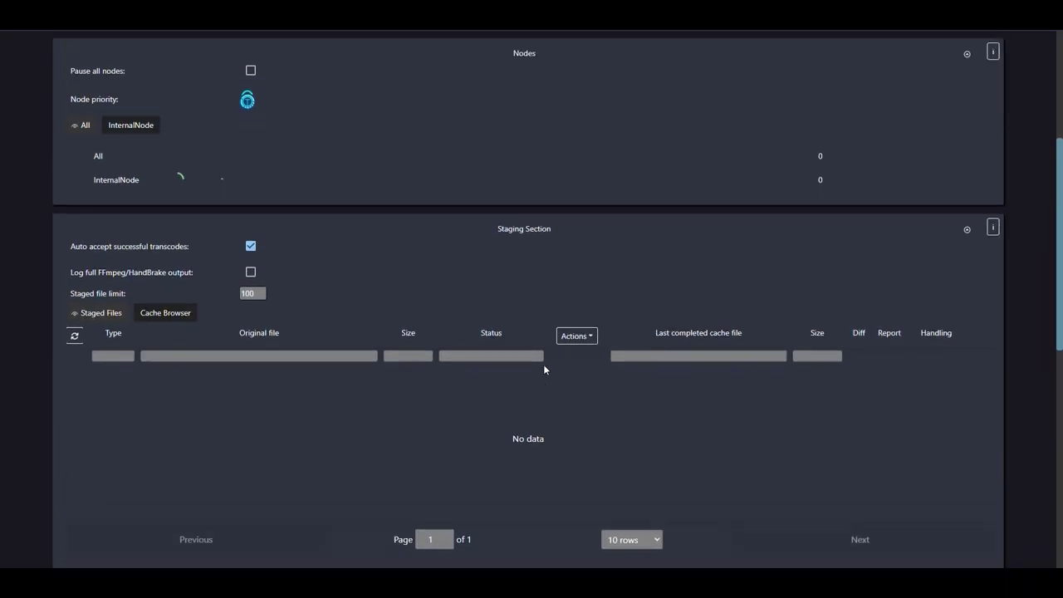
{"action": "scroll", "coordinate": [548, 420], "scroll_direction": "down", "scroll_amount": 1}
{"action": "scroll", "coordinate": [555, 413], "scroll_direction": "down", "scroll_amount": 1}
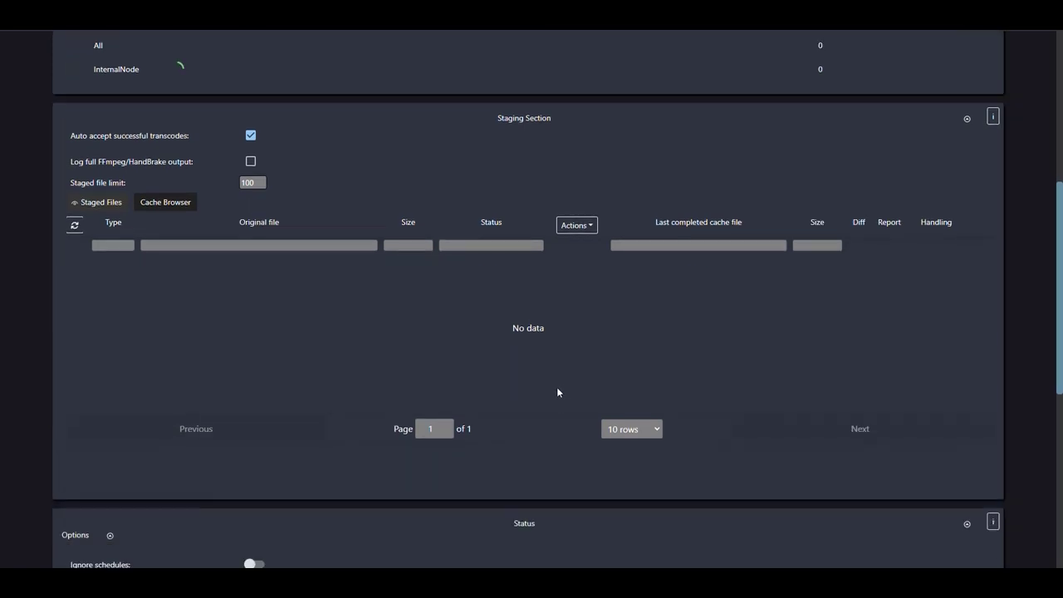
{"action": "scroll", "coordinate": [557, 392], "scroll_direction": "up", "scroll_amount": 1}
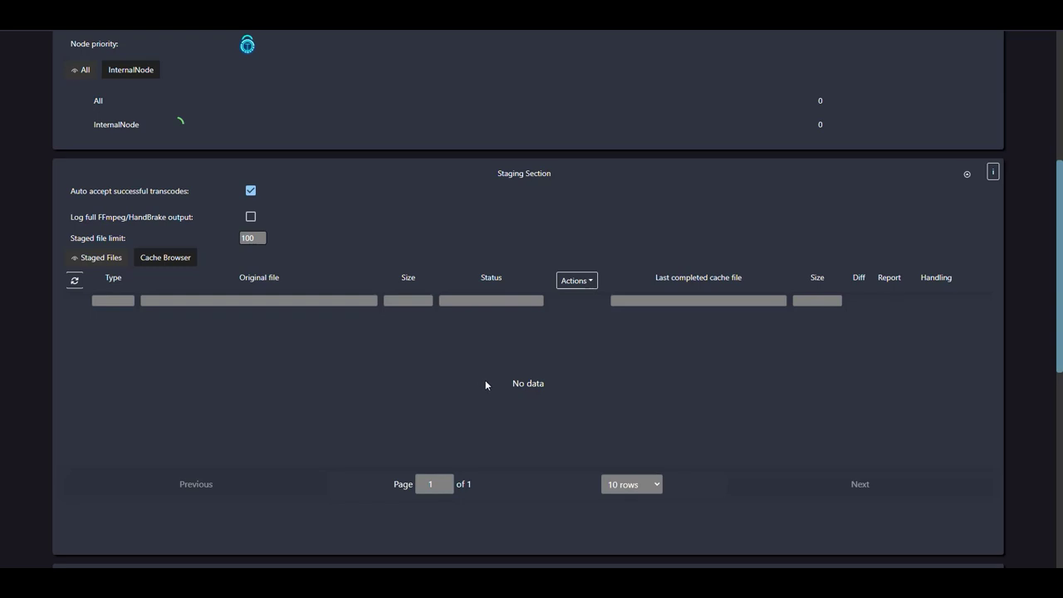
{"action": "scroll", "coordinate": [485, 379], "scroll_direction": "up", "scroll_amount": 3}
{"action": "scroll", "coordinate": [485, 379], "scroll_direction": "up", "scroll_amount": 2}
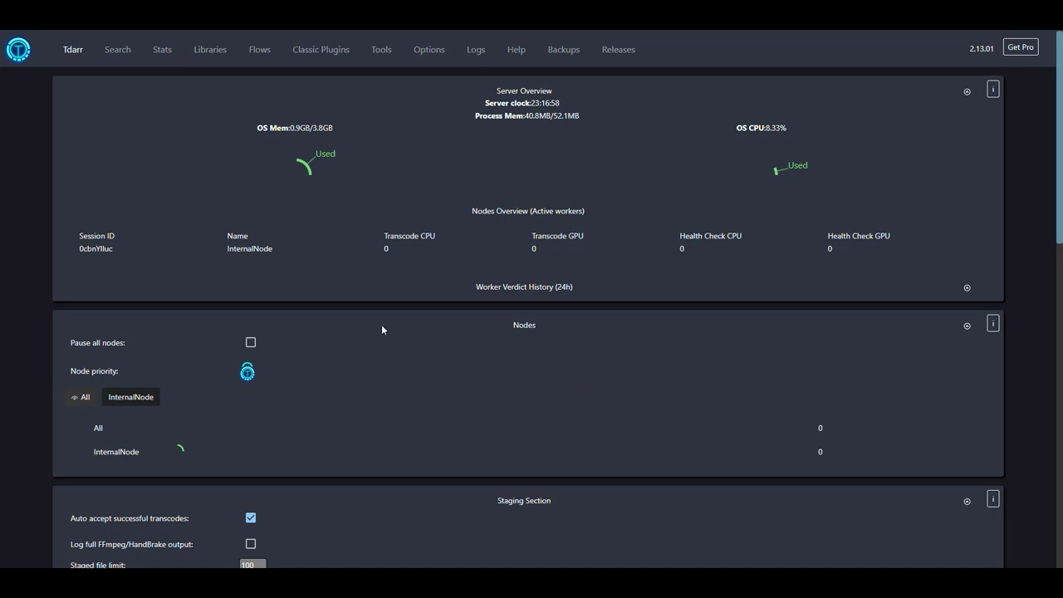
- Set InternalNode's transcode and health check workers to 1 CPU and 1 GPU each
{"action": "scroll", "coordinate": [382, 330], "scroll_direction": "down", "scroll_amount": 2}
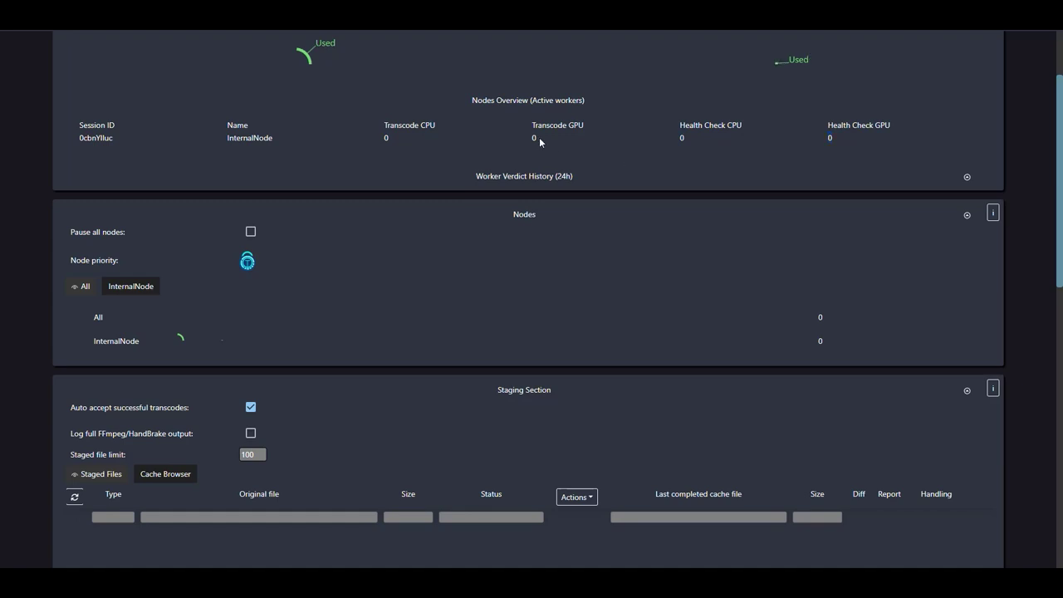
{"action": "left_click", "coordinate": [131, 286]}
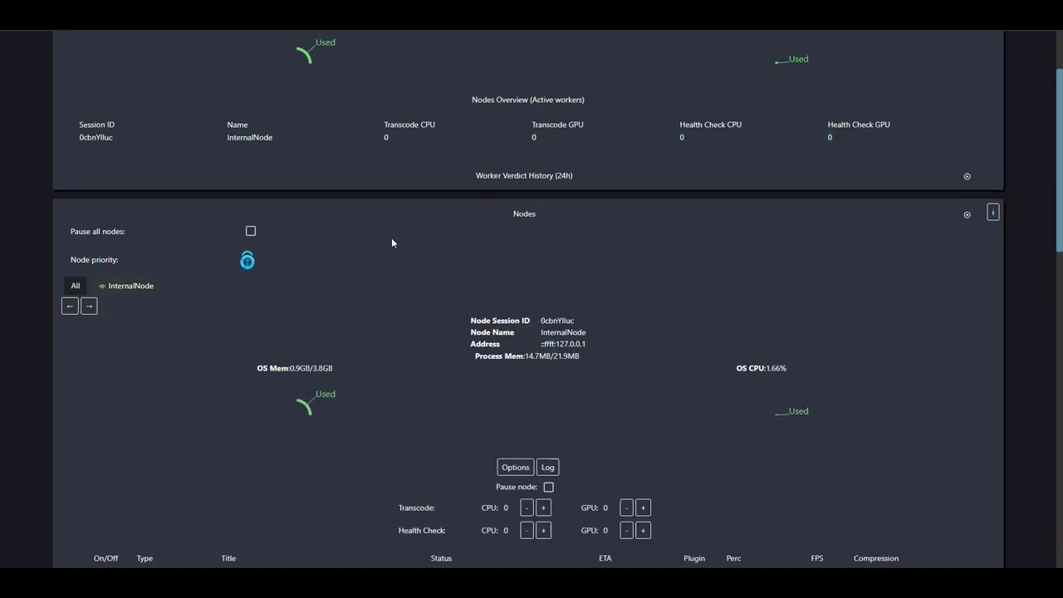
{"action": "scroll", "coordinate": [407, 258], "scroll_direction": "down", "scroll_amount": 3}
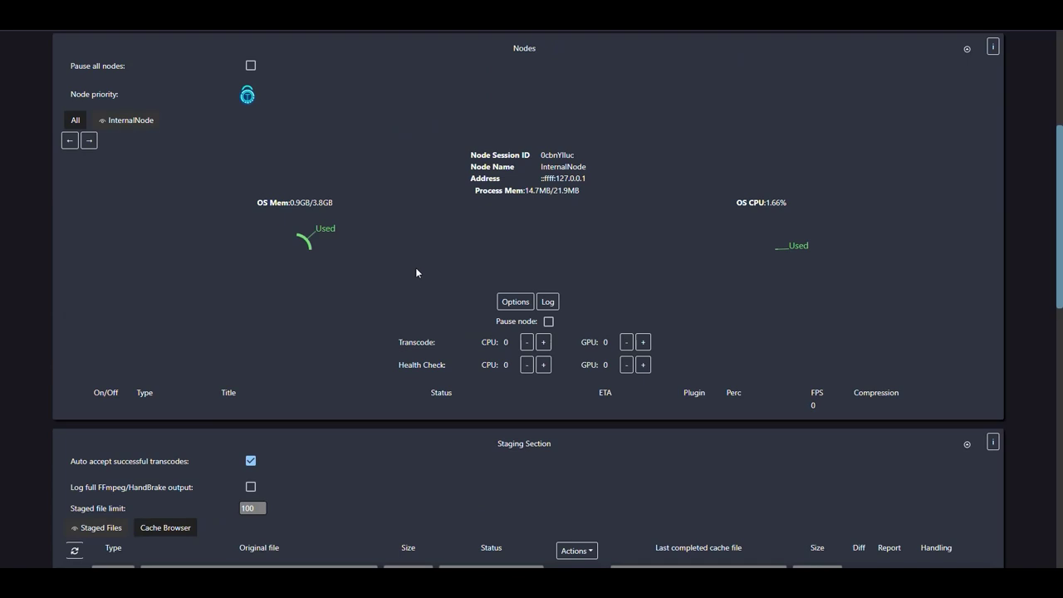
{"action": "left_click", "coordinate": [544, 342]}
{"action": "left_click", "coordinate": [643, 343]}
{"action": "left_click", "coordinate": [643, 365]}
{"action": "left_click", "coordinate": [544, 364]}
{"action": "scroll", "coordinate": [447, 366], "scroll_direction": "up", "scroll_amount": 1}
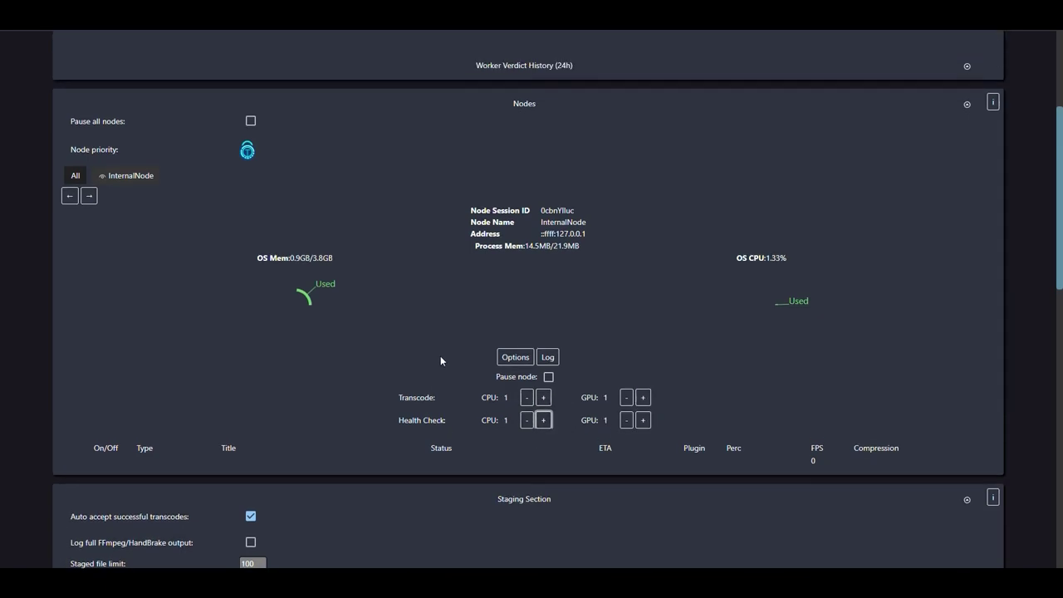
- Check the Nodes Overview and InternalNode's worker list for running transcode and health check jobs
{"action": "scroll", "coordinate": [441, 355], "scroll_direction": "up", "scroll_amount": 4}
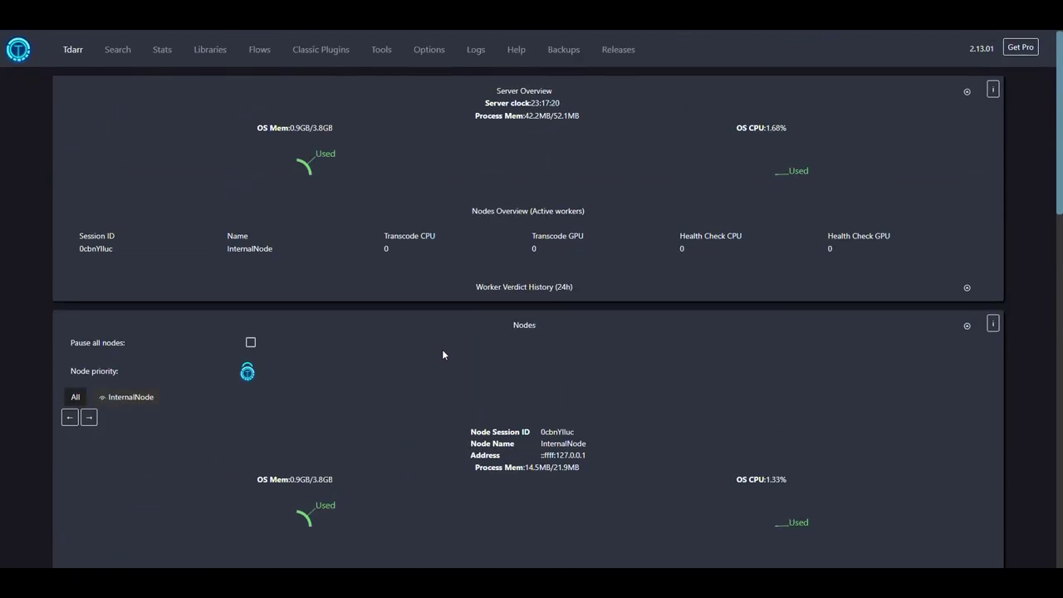
{"action": "scroll", "coordinate": [465, 284], "scroll_direction": "down", "scroll_amount": 2}
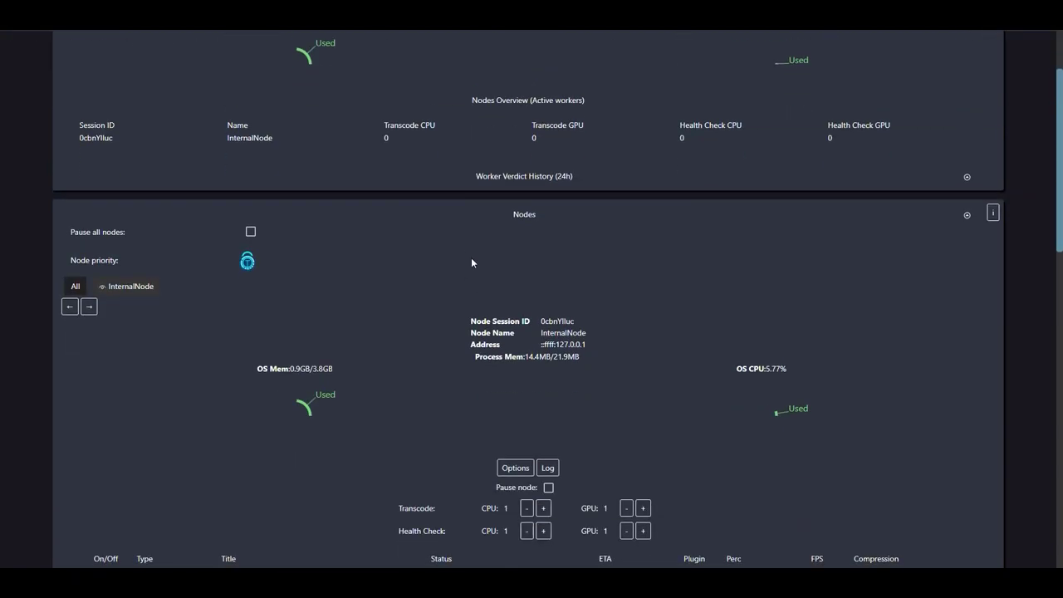
{"action": "scroll", "coordinate": [449, 269], "scroll_direction": "down", "scroll_amount": 2}
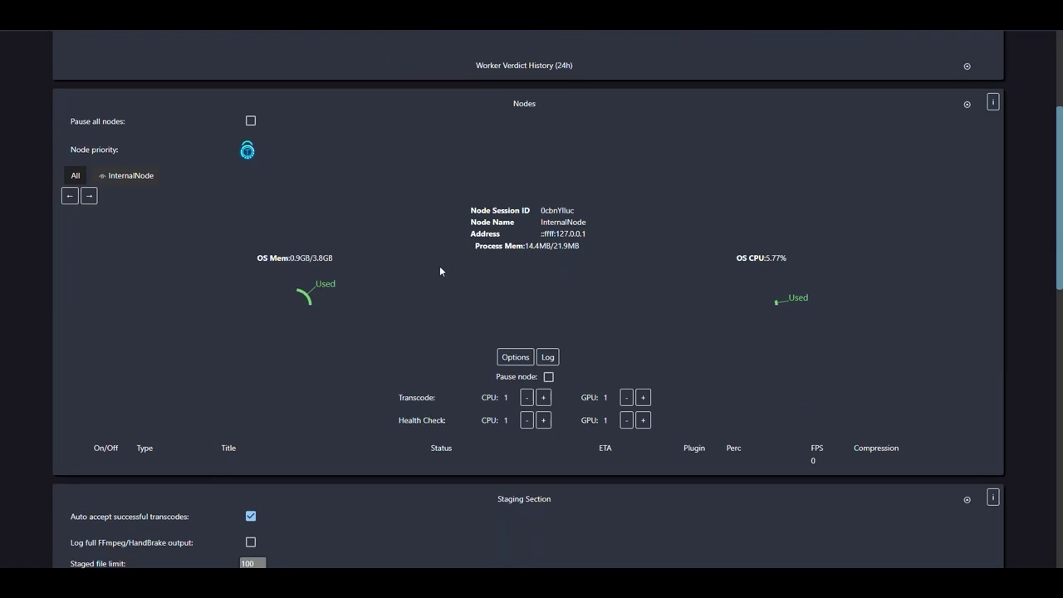
{"action": "scroll", "coordinate": [436, 233], "scroll_direction": "down", "scroll_amount": 2}
{"action": "scroll", "coordinate": [421, 236], "scroll_direction": "up", "scroll_amount": 1}
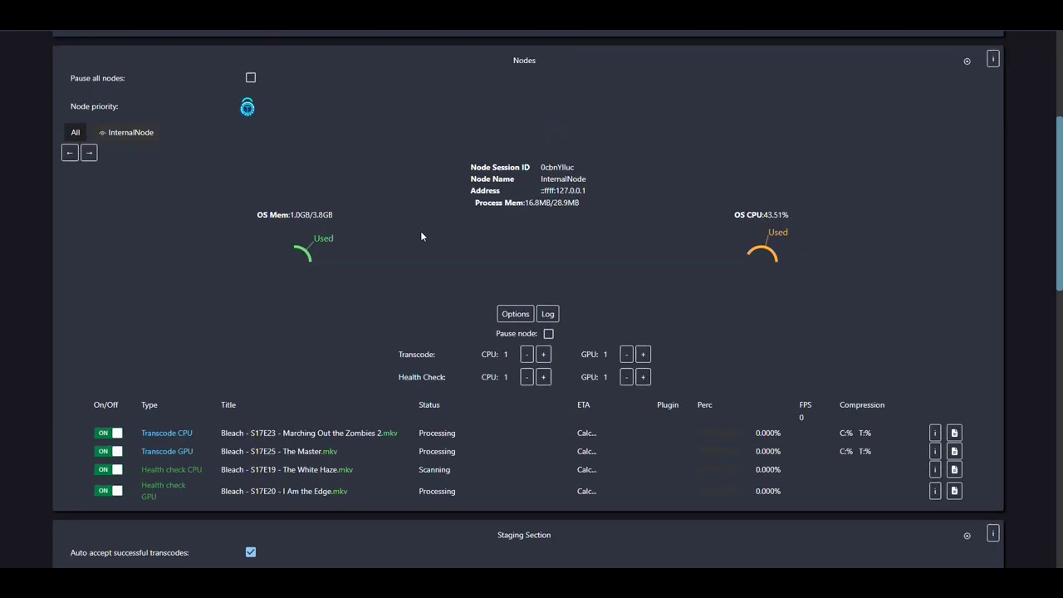
{"action": "scroll", "coordinate": [422, 241], "scroll_direction": "up", "scroll_amount": 2}
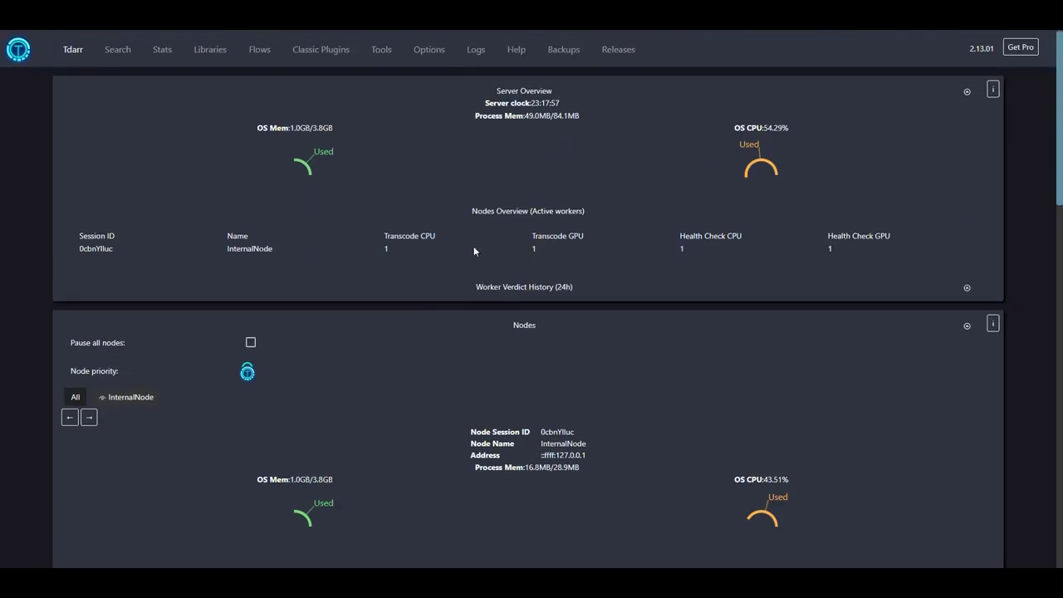
{"action": "scroll", "coordinate": [436, 235], "scroll_direction": "down", "scroll_amount": 5}
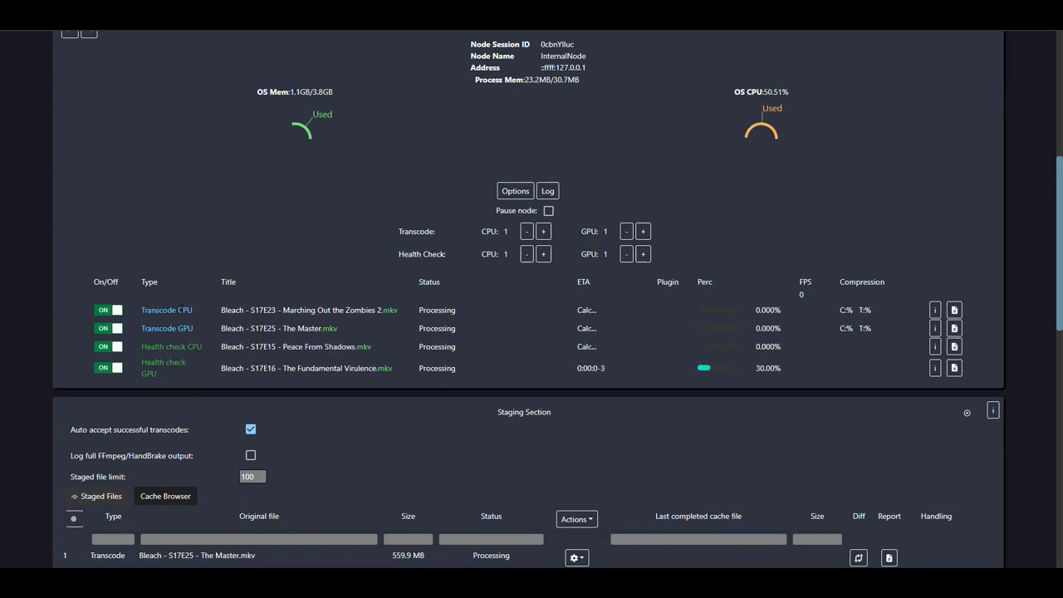
- Examine the CPU and GPU transcode workers' plugin stage and progress, along with InternalNode's memory and CPU usage
{"action": "double_click", "coordinate": [185, 328]}
{"action": "left_click", "coordinate": [200, 314]}
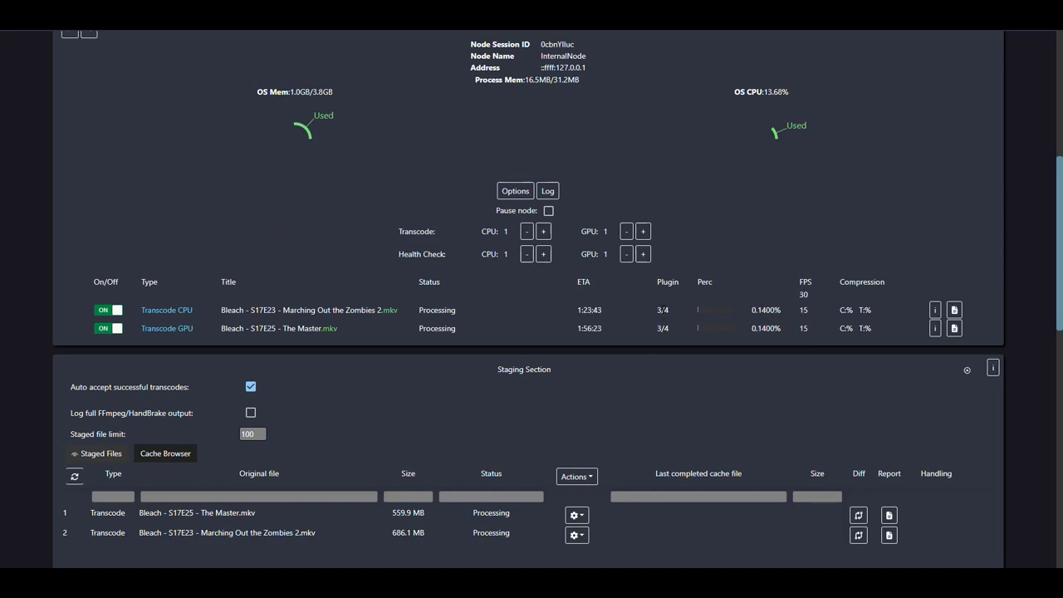
{"action": "double_click", "coordinate": [659, 311]}
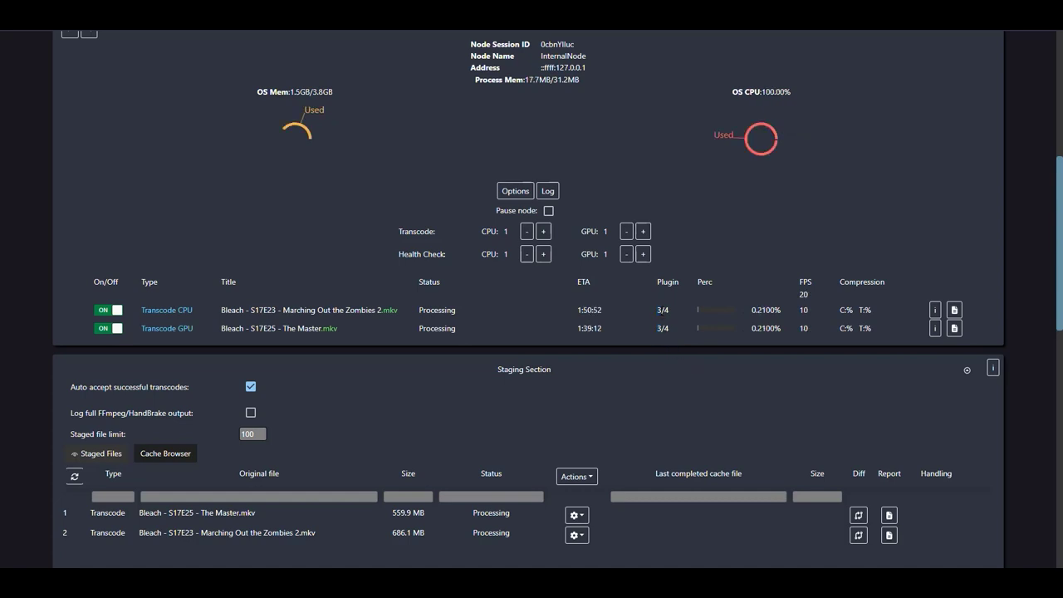
{"action": "scroll", "coordinate": [689, 365], "scroll_direction": "up", "scroll_amount": 5}
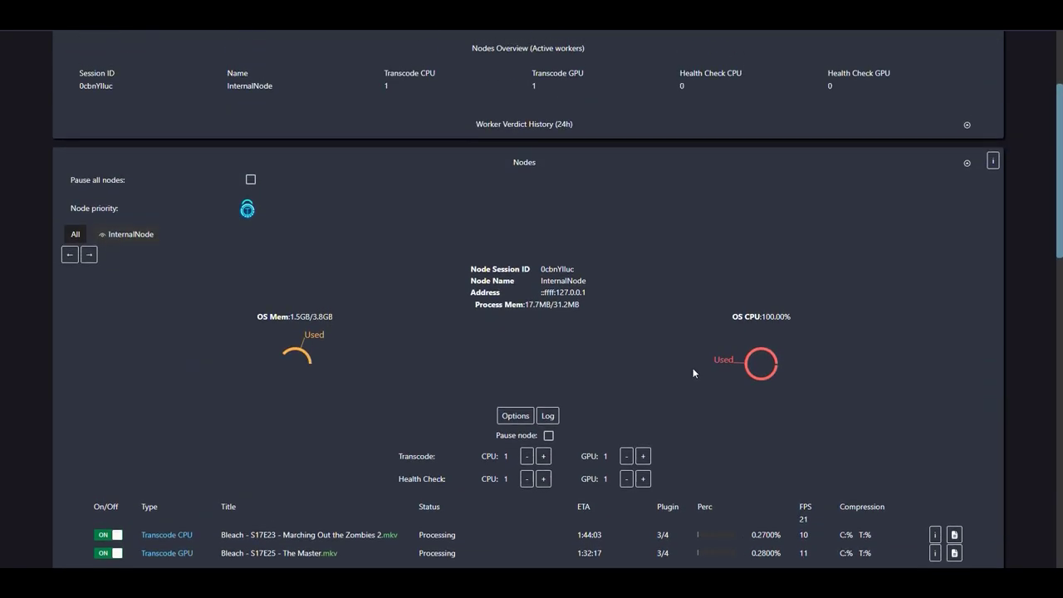
{"action": "scroll", "coordinate": [695, 357], "scroll_direction": "down", "scroll_amount": 2}
{"action": "scroll", "coordinate": [695, 350], "scroll_direction": "up", "scroll_amount": 2}
{"action": "right_click", "coordinate": [695, 350]}
{"action": "left_click", "coordinate": [619, 347]}
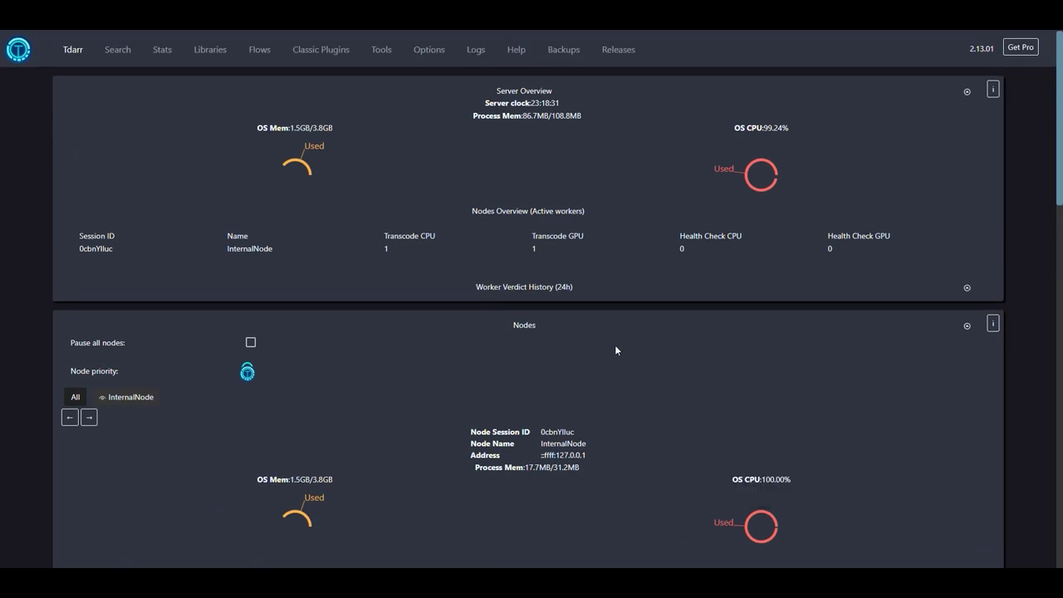
{"action": "scroll", "coordinate": [664, 353], "scroll_direction": "down", "scroll_amount": 3}
{"action": "scroll", "coordinate": [689, 345], "scroll_direction": "down", "scroll_amount": 1}
{"action": "scroll", "coordinate": [696, 345], "scroll_direction": "up", "scroll_amount": 2}
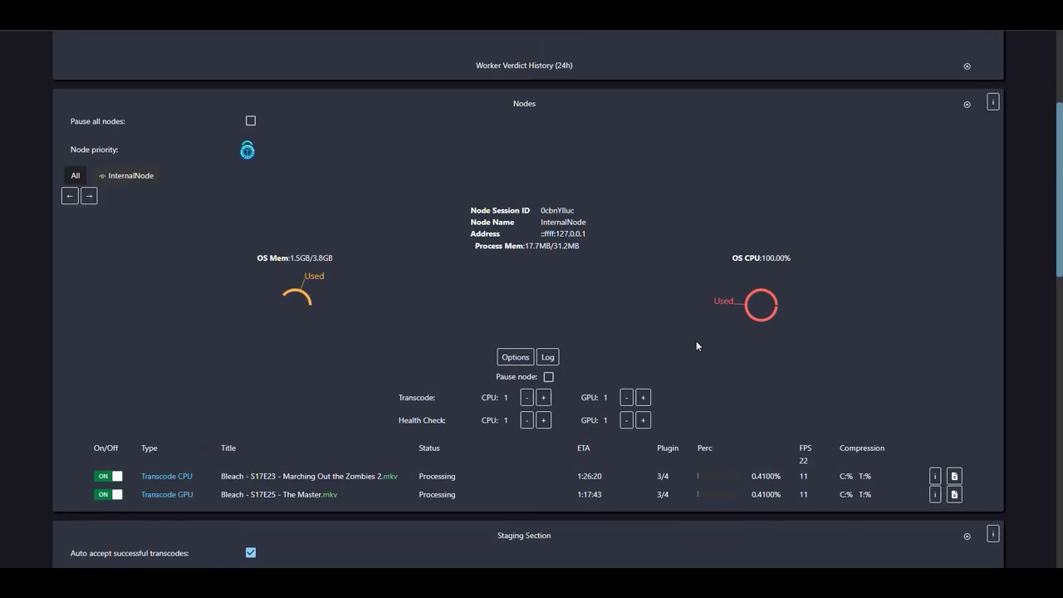
- Examine InternalNode's CPU usage along with the FPS and ETA of the CPU and GPU transcode workers
{"action": "triple_click", "coordinate": [734, 259]}
{"action": "scroll", "coordinate": [607, 342], "scroll_direction": "down", "scroll_amount": 2}
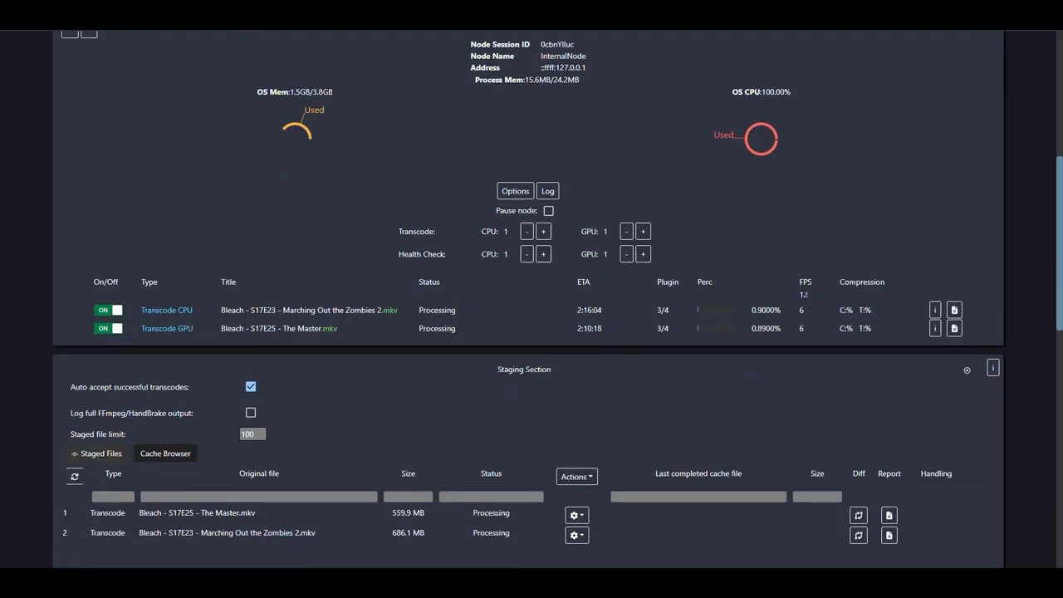
{"action": "double_click", "coordinate": [804, 295]}
{"action": "left_click", "coordinate": [810, 301]}
{"action": "double_click", "coordinate": [803, 329]}
{"action": "double_click", "coordinate": [583, 311]}
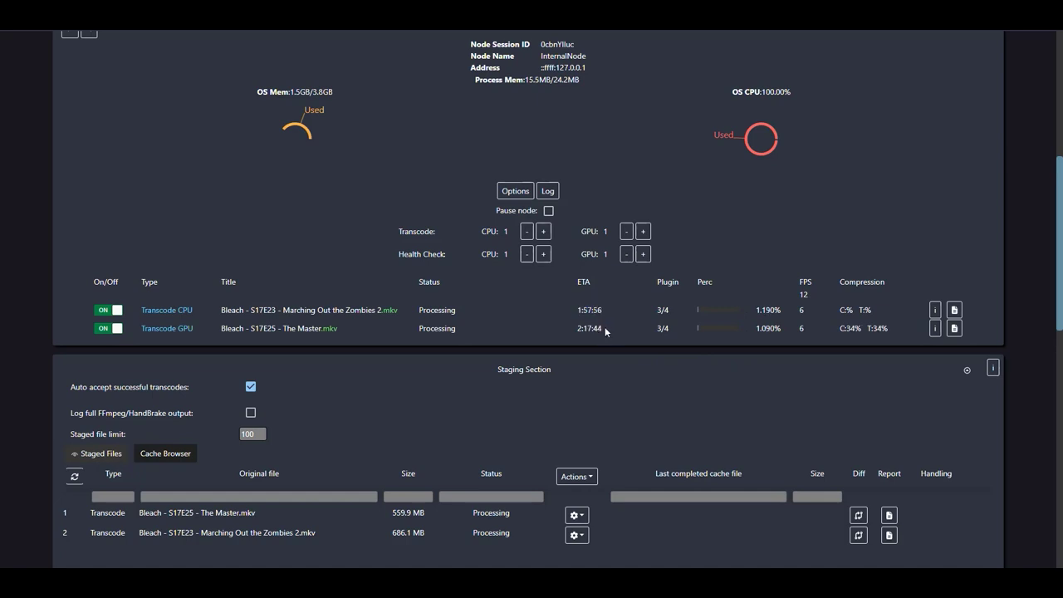
- Check the processing status of the two staged Bleach episodes in the Staging Section
{"action": "scroll", "coordinate": [605, 329], "scroll_direction": "down", "scroll_amount": 3}
{"action": "scroll", "coordinate": [600, 329], "scroll_direction": "up", "scroll_amount": 3}
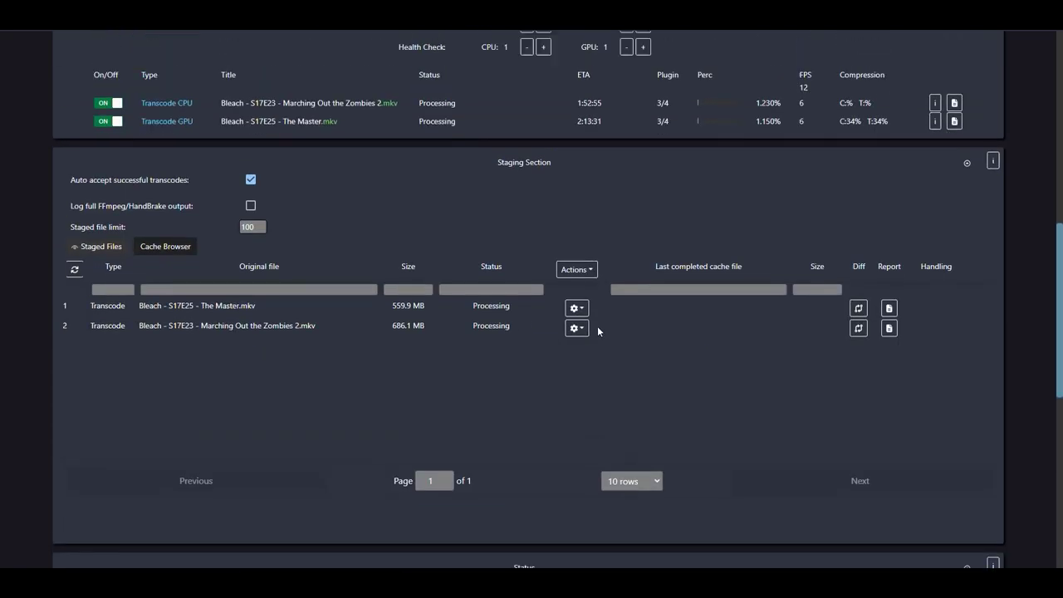
{"action": "scroll", "coordinate": [601, 329], "scroll_direction": "up", "scroll_amount": 1}
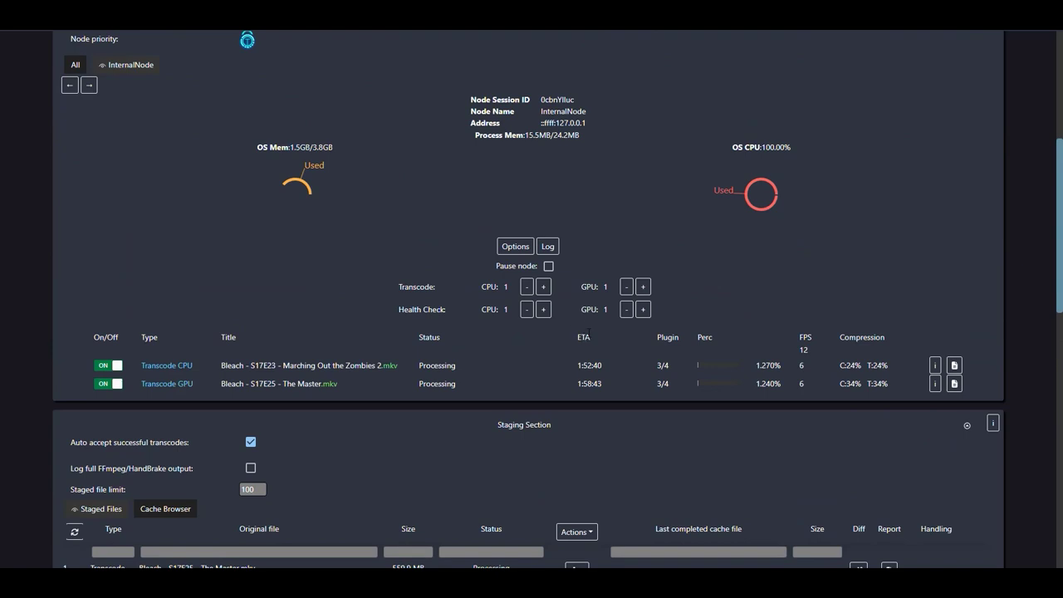
{"action": "scroll", "coordinate": [584, 326], "scroll_direction": "down", "scroll_amount": 1}
{"action": "scroll", "coordinate": [581, 316], "scroll_direction": "down", "scroll_amount": 2}
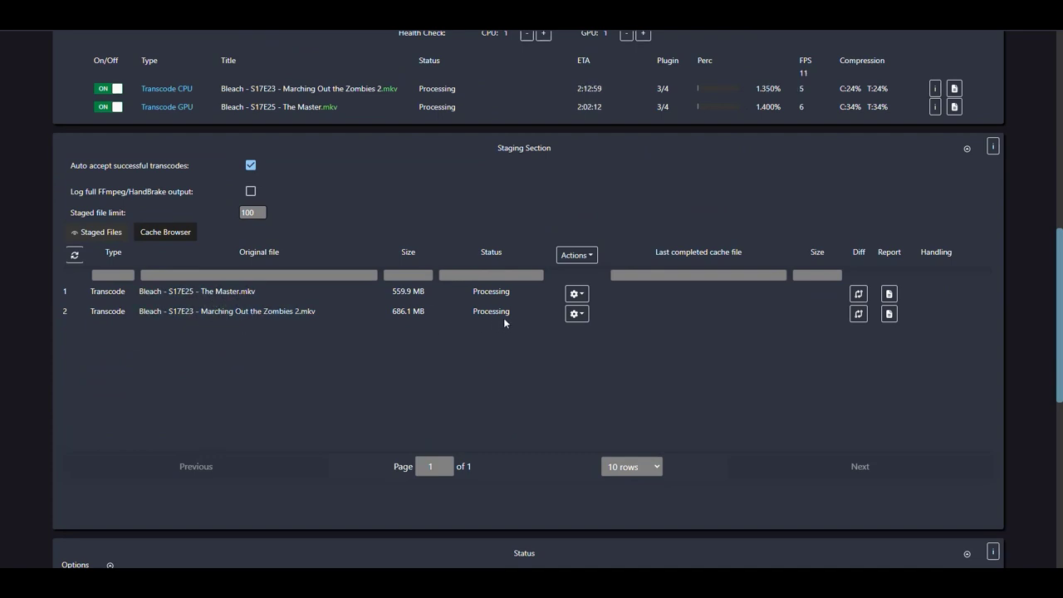
{"action": "left_click_drag", "start_coordinate": [514, 295], "coordinate": [472, 314]}
- Review the Hold, Transcode: Success/Not required and Transcode: Error/Cancelled lists in the Status section
{"action": "scroll", "coordinate": [656, 297], "scroll_direction": "down", "scroll_amount": 6}
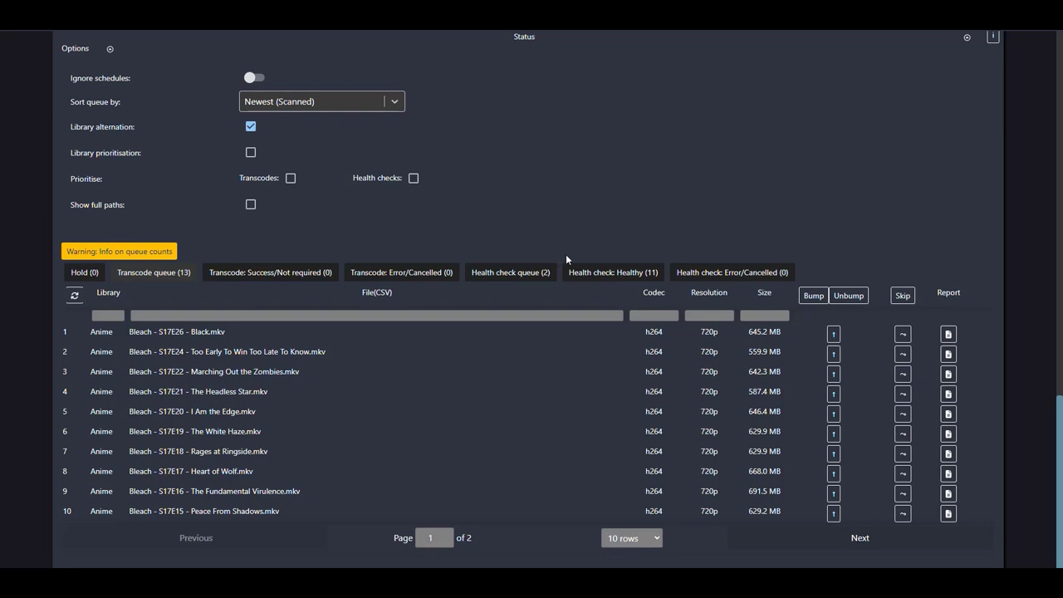
{"action": "scroll", "coordinate": [573, 250], "scroll_direction": "up", "scroll_amount": 1}
{"action": "scroll", "coordinate": [574, 274], "scroll_direction": "down", "scroll_amount": 1}
{"action": "left_click", "coordinate": [86, 274]}
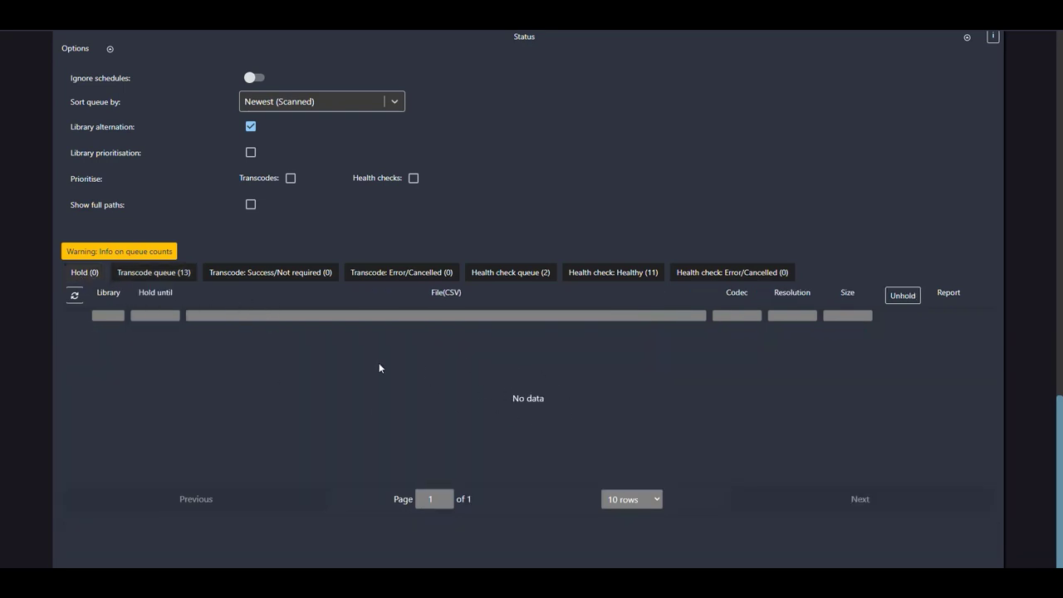
{"action": "left_click", "coordinate": [257, 277]}
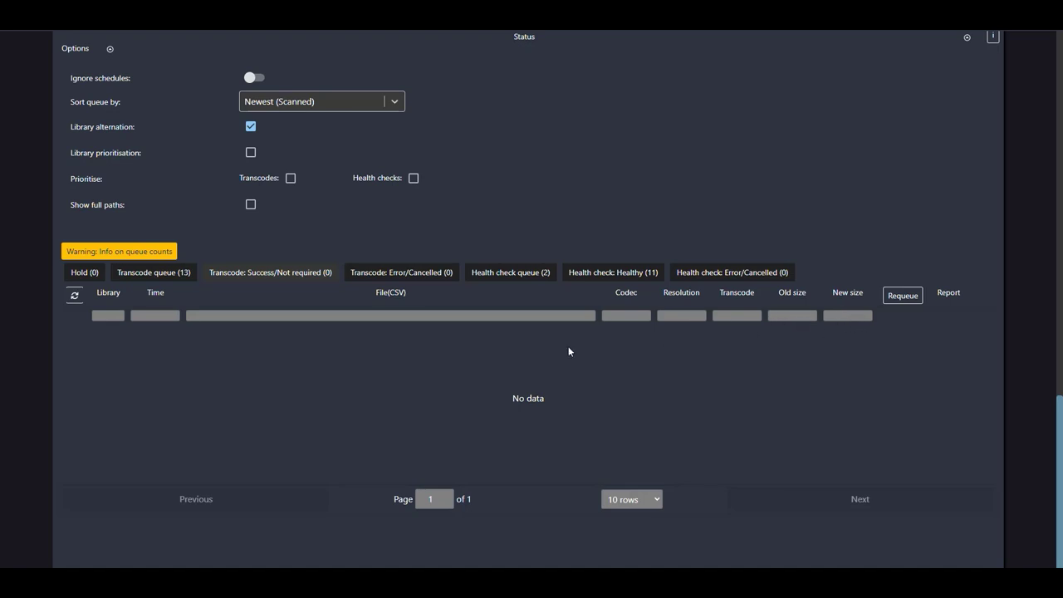
{"action": "left_click", "coordinate": [402, 277]}
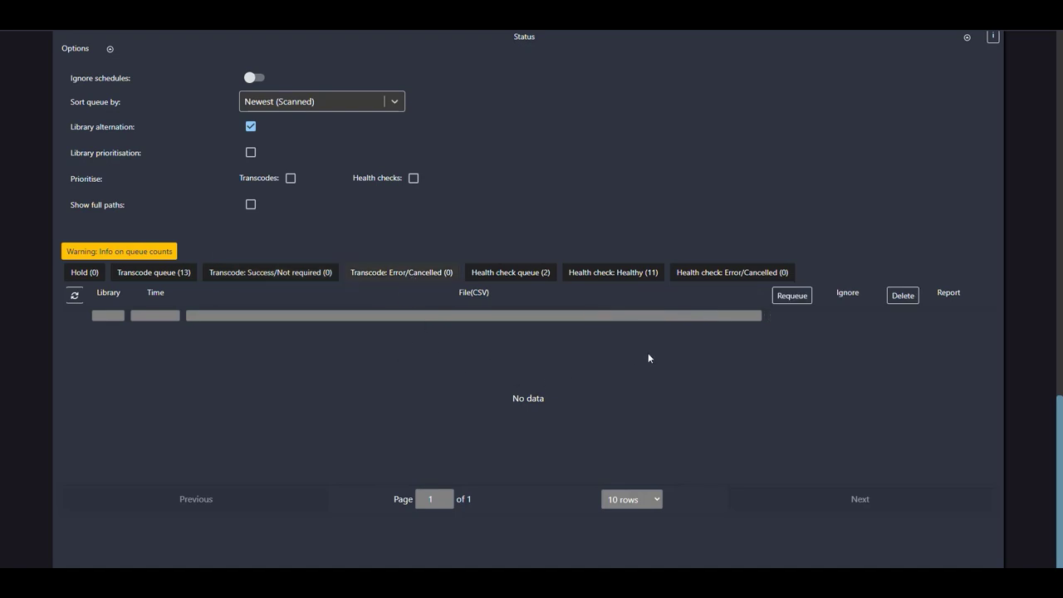
- Review the Health check queue, Health check: Healthy and Health check: Error/Cancelled lists
{"action": "left_click", "coordinate": [512, 278]}
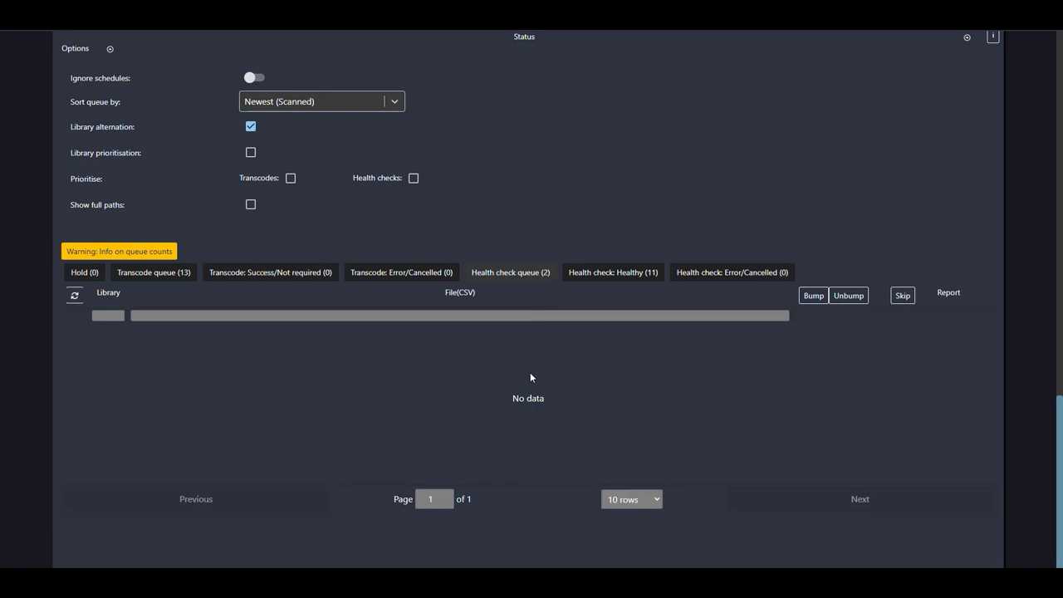
{"action": "scroll", "coordinate": [526, 404], "scroll_direction": "up", "scroll_amount": 5}
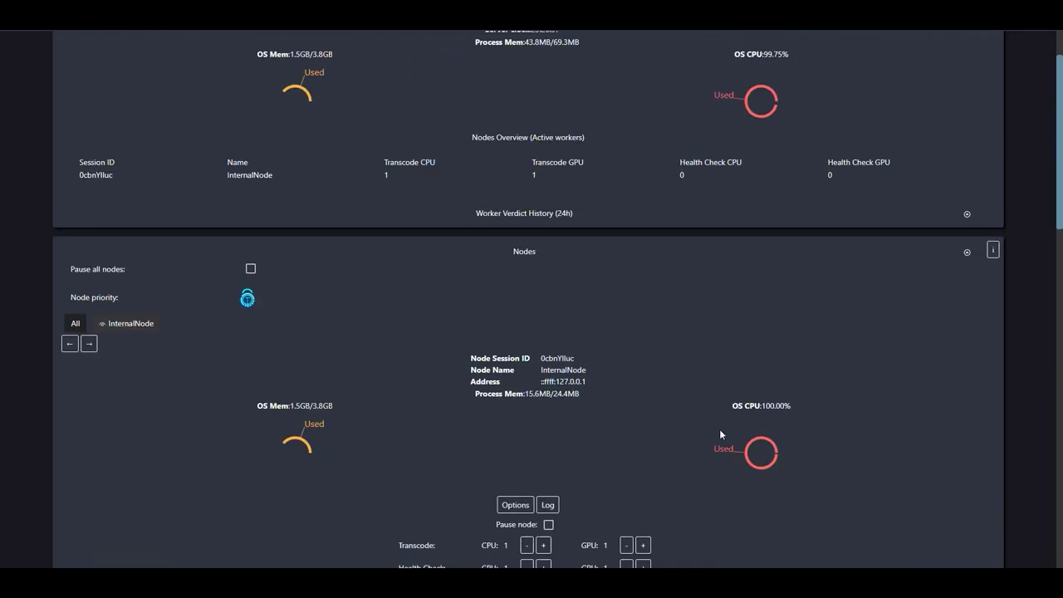
{"action": "scroll", "coordinate": [601, 409], "scroll_direction": "down", "scroll_amount": 15}
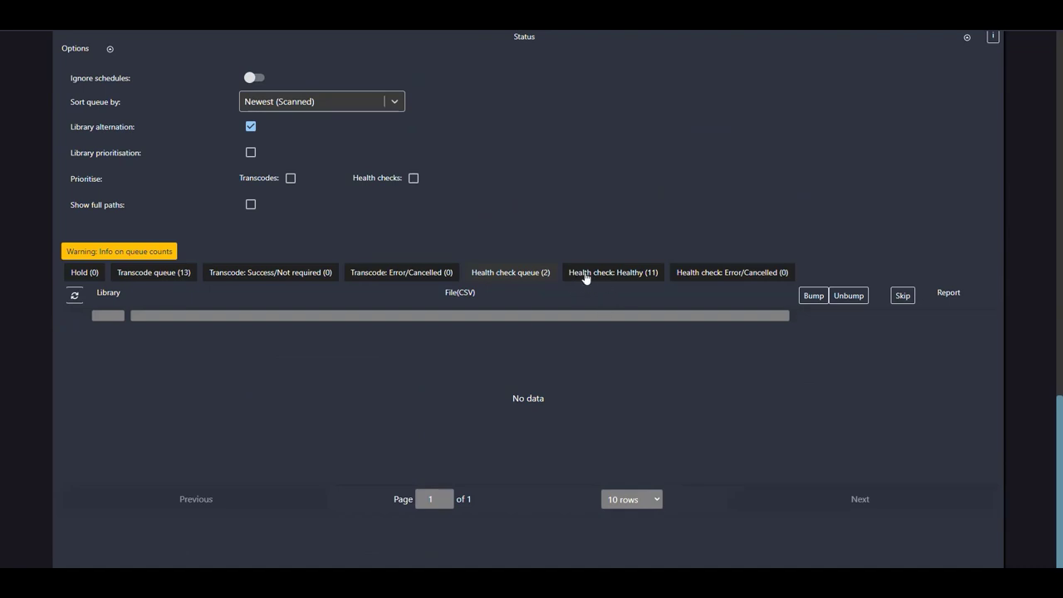
{"action": "left_click", "coordinate": [617, 275]}
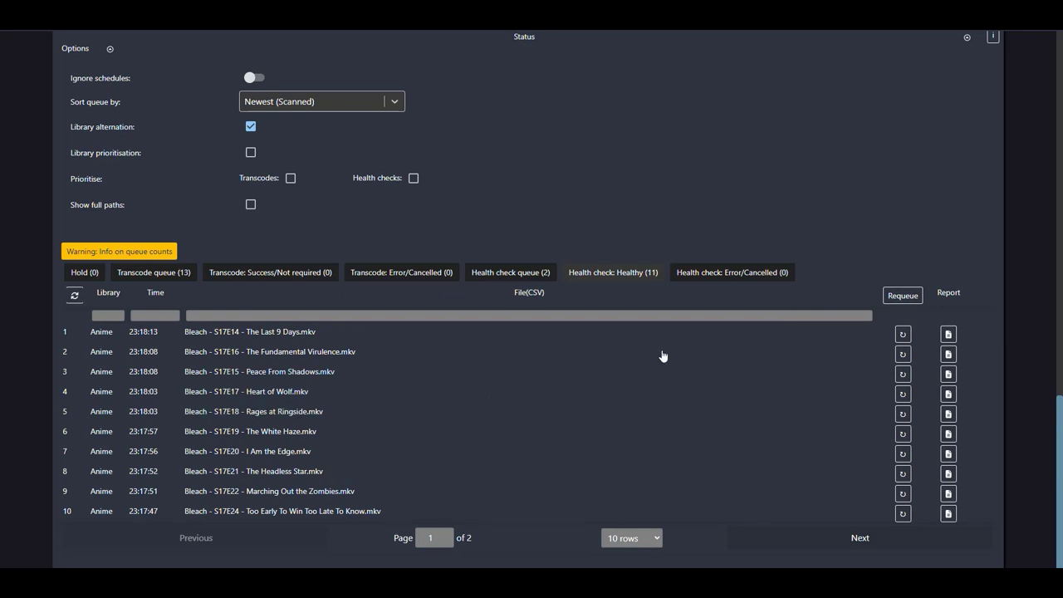
{"action": "left_click", "coordinate": [714, 274]}
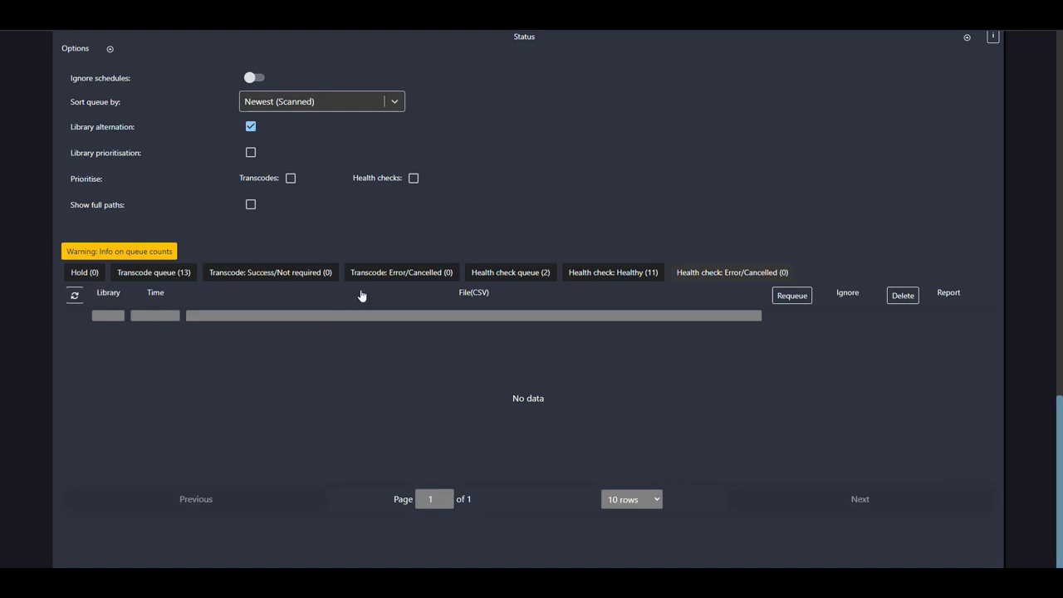
- Return to the Transcode: Success/Not required list in the Status section
{"action": "left_click", "coordinate": [297, 277]}
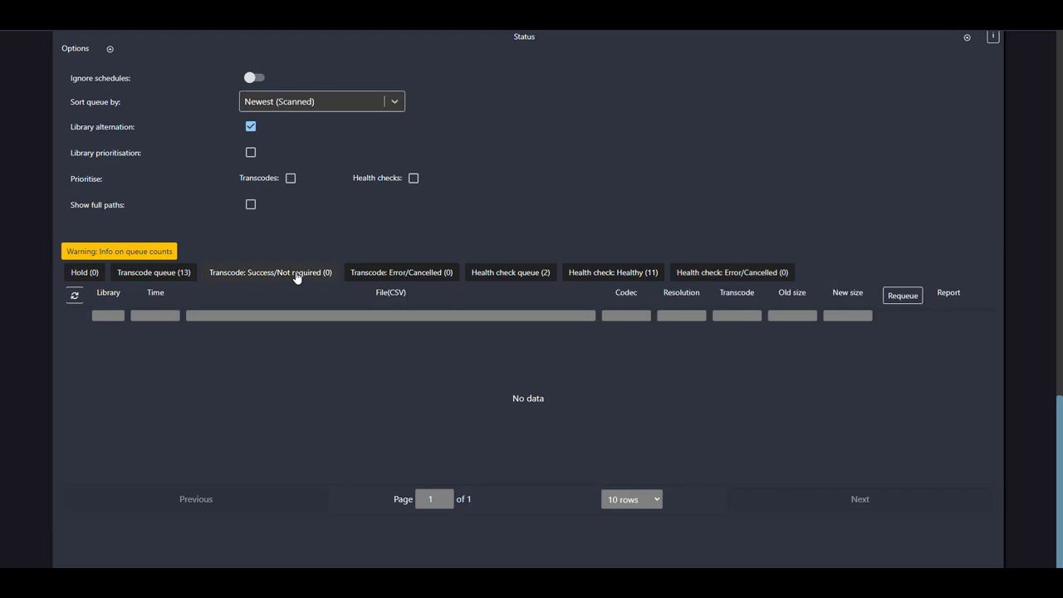
{"action": "middle_click", "coordinate": [547, 349]}
{"action": "scroll", "coordinate": [560, 342], "scroll_direction": "up", "scroll_amount": 5}
{"action": "scroll", "coordinate": [560, 341], "scroll_direction": "down", "scroll_amount": 5}
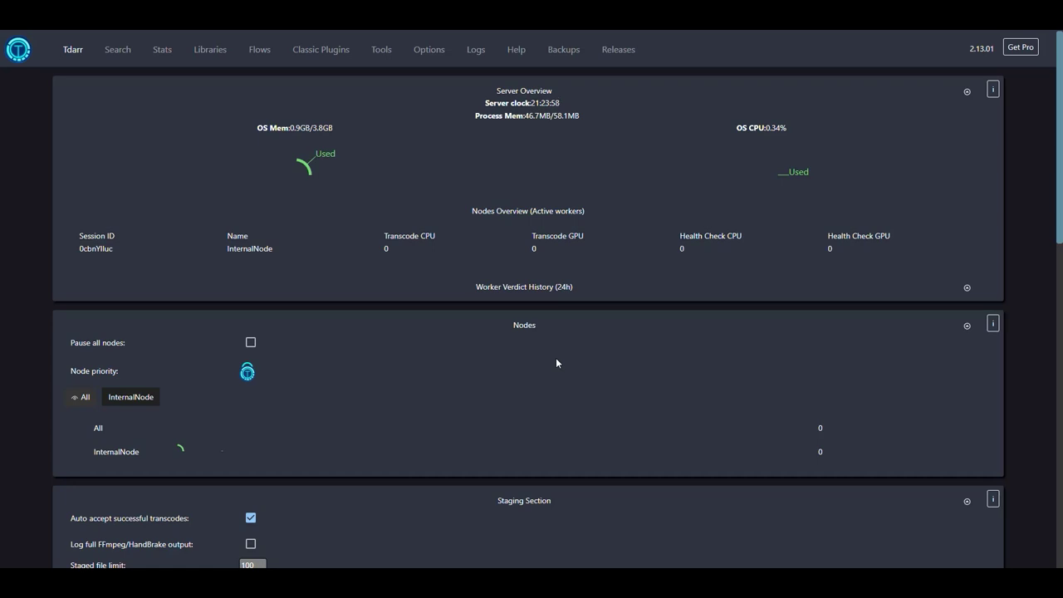
- Check the Nodes and Staging Section for remaining jobs, and the transcode queue in the Status section
{"action": "scroll", "coordinate": [556, 363], "scroll_direction": "down", "scroll_amount": 2}
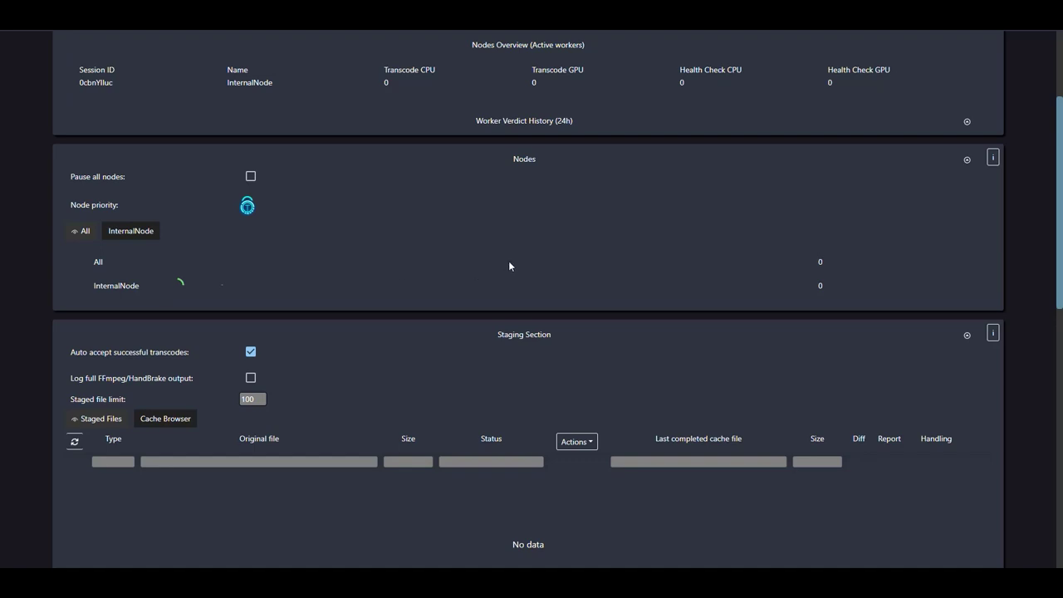
{"action": "scroll", "coordinate": [557, 233], "scroll_direction": "down", "scroll_amount": 2}
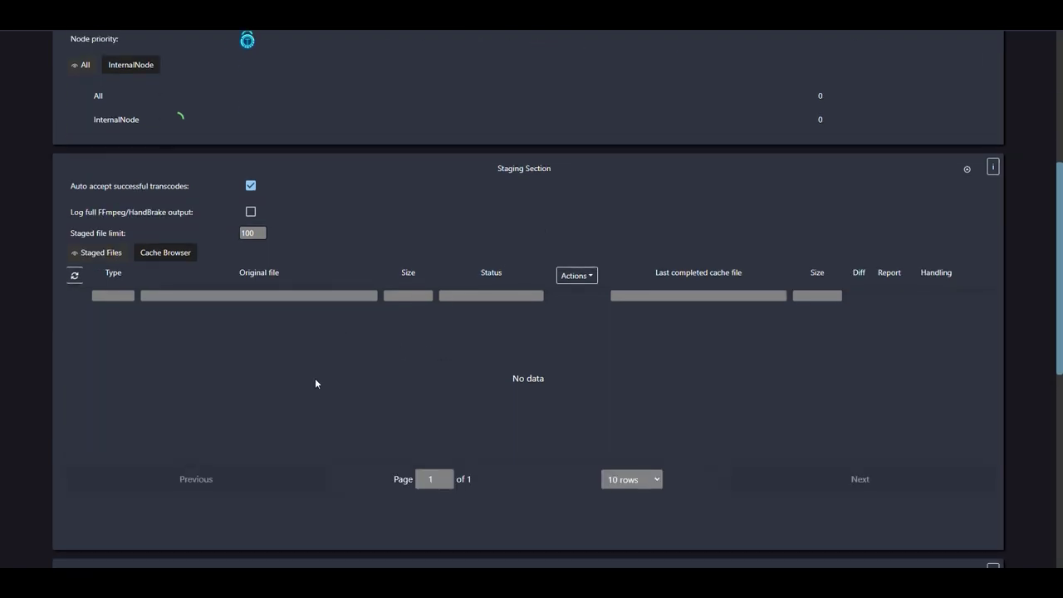
{"action": "right_click", "coordinate": [257, 384]}
{"action": "left_click", "coordinate": [555, 241]}
{"action": "scroll", "coordinate": [535, 255], "scroll_direction": "down", "scroll_amount": 3}
{"action": "scroll", "coordinate": [536, 256], "scroll_direction": "down", "scroll_amount": 3}
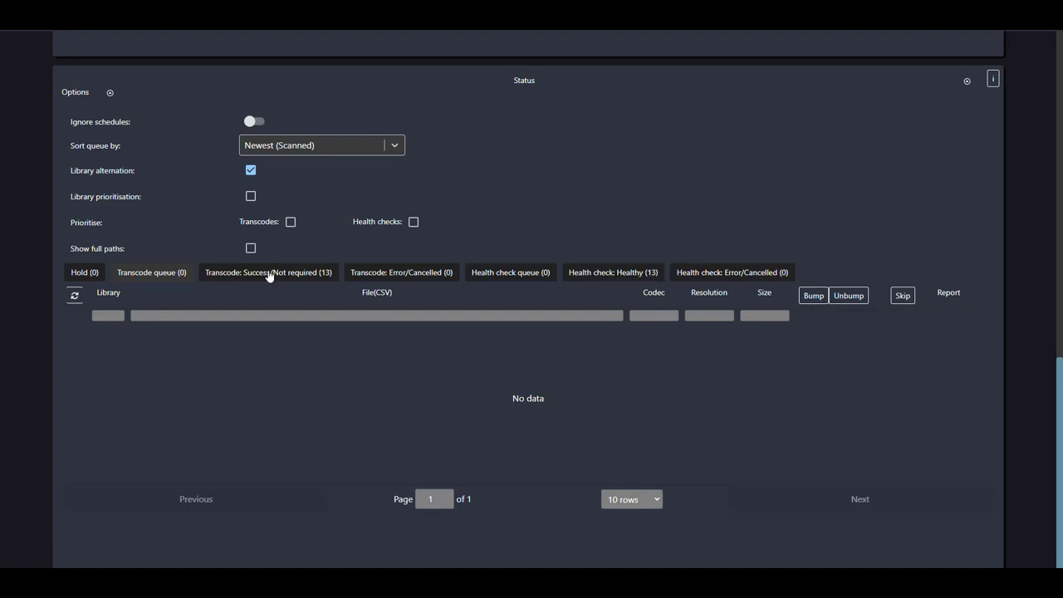
- Look through both pages of the Transcode: Success/Not required list and return to page 1
{"action": "left_click", "coordinate": [237, 278]}
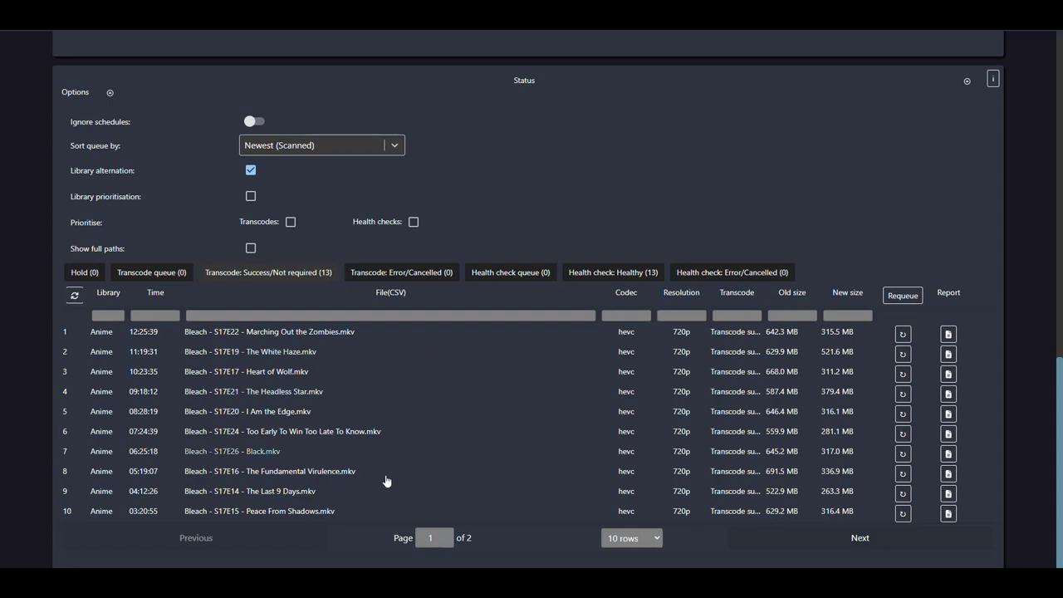
{"action": "left_click", "coordinate": [424, 538]}
{"action": "key", "text": "Up"}
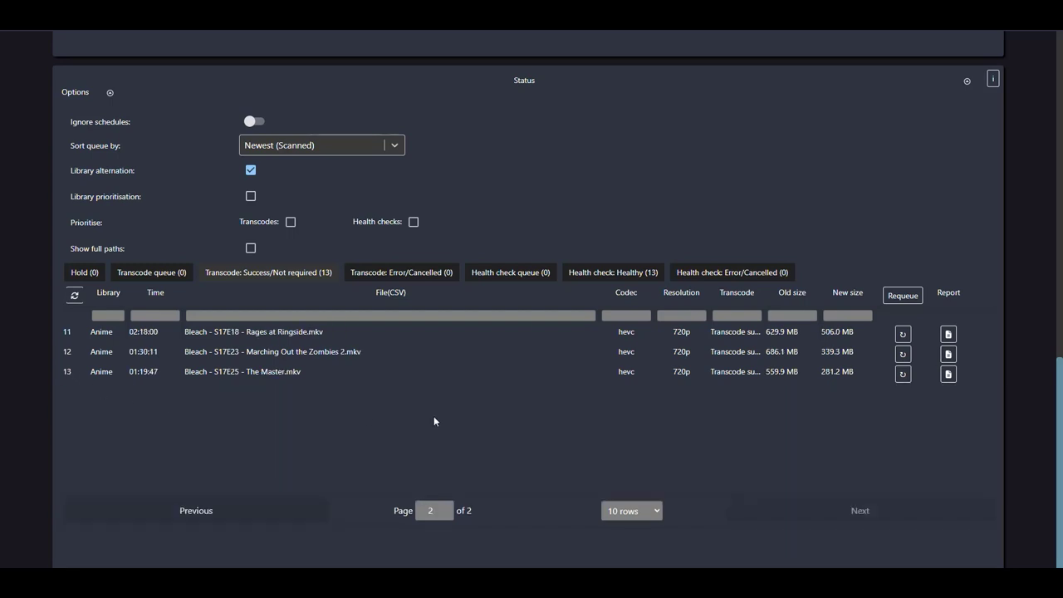
{"action": "left_click", "coordinate": [242, 518]}
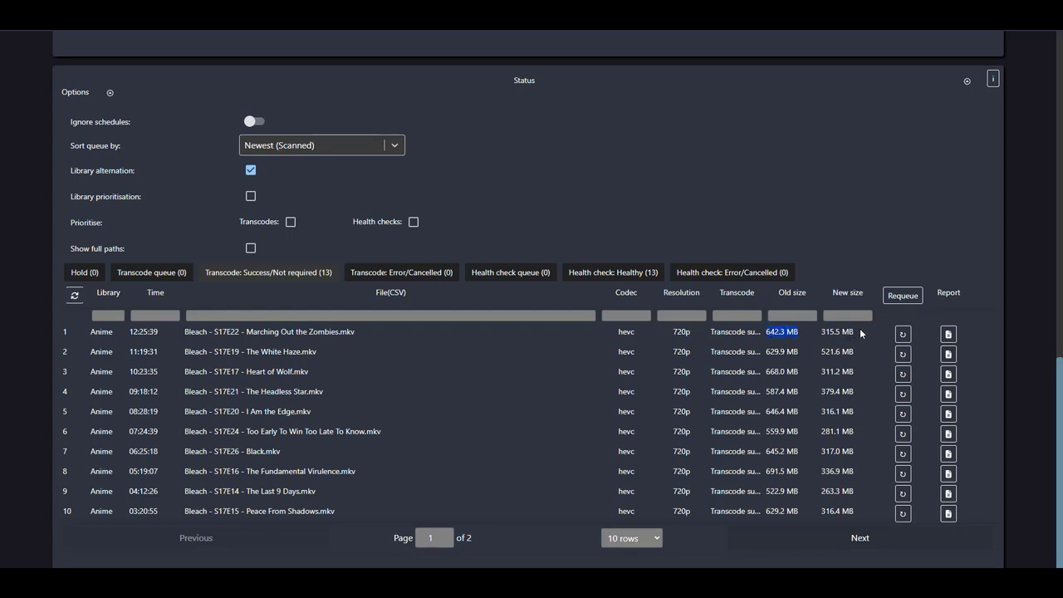
- Compare the old and new sizes of the first three transcoded files, Bleach S17E22, S17E19 and S17E17
{"action": "left_click_drag", "start_coordinate": [820, 332], "coordinate": [853, 333]}
{"action": "left_click_drag", "start_coordinate": [826, 332], "coordinate": [800, 332]}
{"action": "left_click", "coordinate": [861, 336]}
{"action": "left_click_drag", "start_coordinate": [856, 333], "coordinate": [822, 332]}
{"action": "left_click_drag", "start_coordinate": [804, 353], "coordinate": [765, 355]}
{"action": "left_click_drag", "start_coordinate": [857, 355], "coordinate": [822, 358]}
{"action": "left_click", "coordinate": [806, 356]}
{"action": "left_click_drag", "start_coordinate": [771, 371], "coordinate": [822, 375]}
{"action": "scroll", "coordinate": [799, 447], "scroll_direction": "up", "scroll_amount": 15}
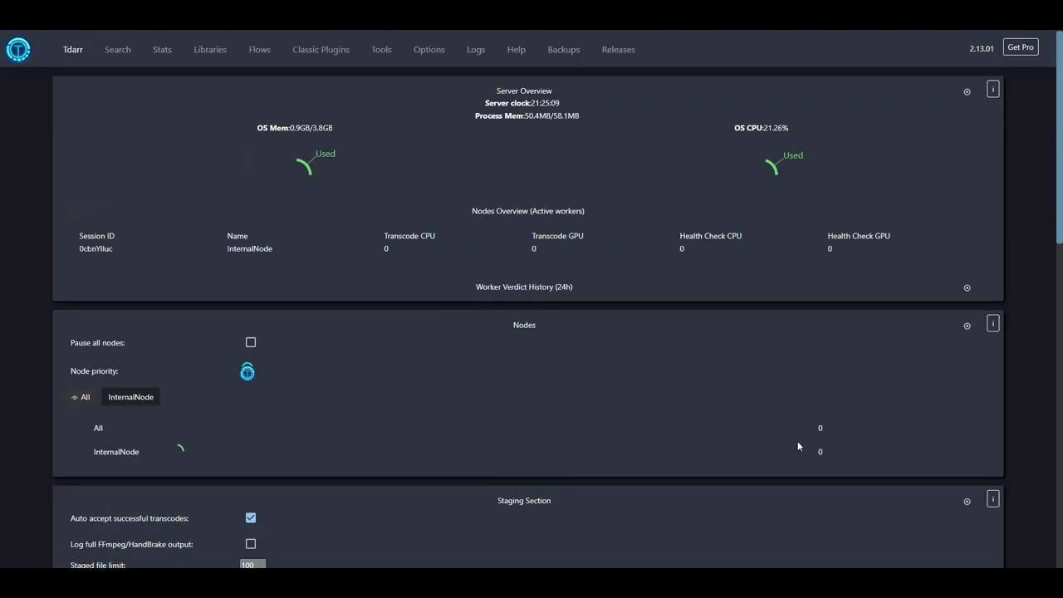
- Open the Stats page and examine the number of files, number of transcodes and space saved
{"action": "left_click", "coordinate": [161, 52]}
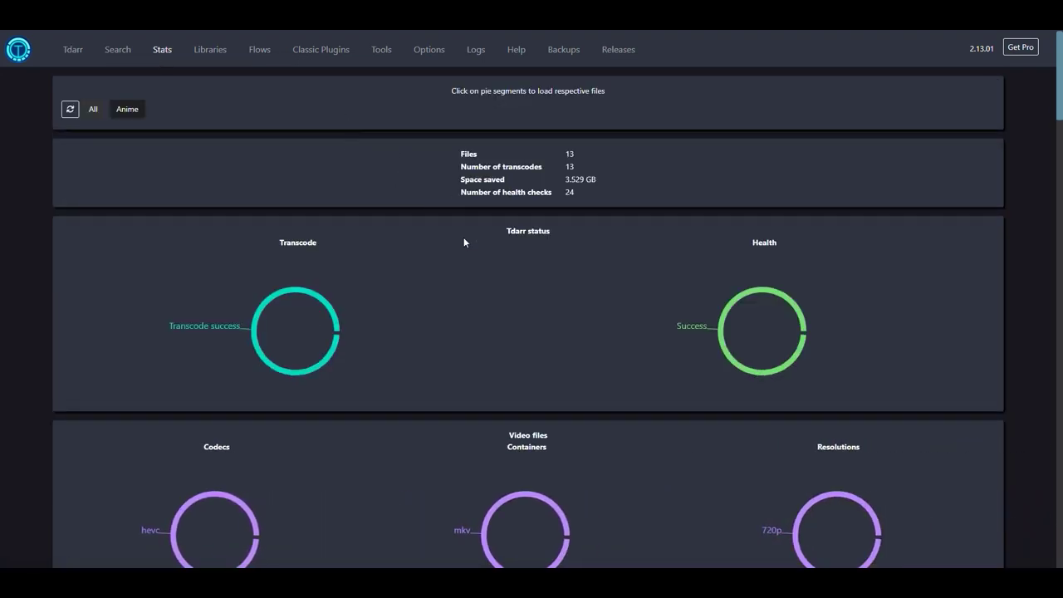
{"action": "double_click", "coordinate": [569, 155]}
{"action": "double_click", "coordinate": [570, 167]}
{"action": "left_click", "coordinate": [582, 165]}
{"action": "left_click_drag", "start_coordinate": [603, 183], "coordinate": [536, 186]}
{"action": "left_click", "coordinate": [588, 194]}
{"action": "left_click_drag", "start_coordinate": [603, 188], "coordinate": [566, 180]}
{"action": "left_click_drag", "start_coordinate": [602, 188], "coordinate": [567, 181]}
- Examine the Transcode and Health status charts and the video files' codec, container and resolution charts
{"action": "scroll", "coordinate": [610, 200], "scroll_direction": "down", "scroll_amount": 3}
{"action": "scroll", "coordinate": [613, 200], "scroll_direction": "up", "scroll_amount": 1}
{"action": "scroll", "coordinate": [612, 200], "scroll_direction": "up", "scroll_amount": 1}
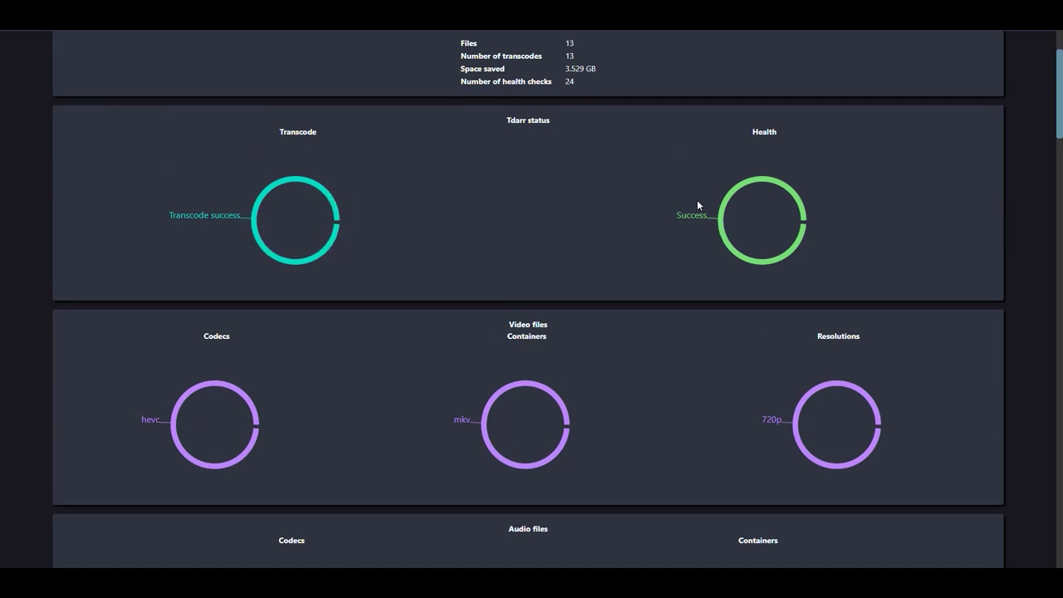
{"action": "scroll", "coordinate": [648, 209], "scroll_direction": "down", "scroll_amount": 4}
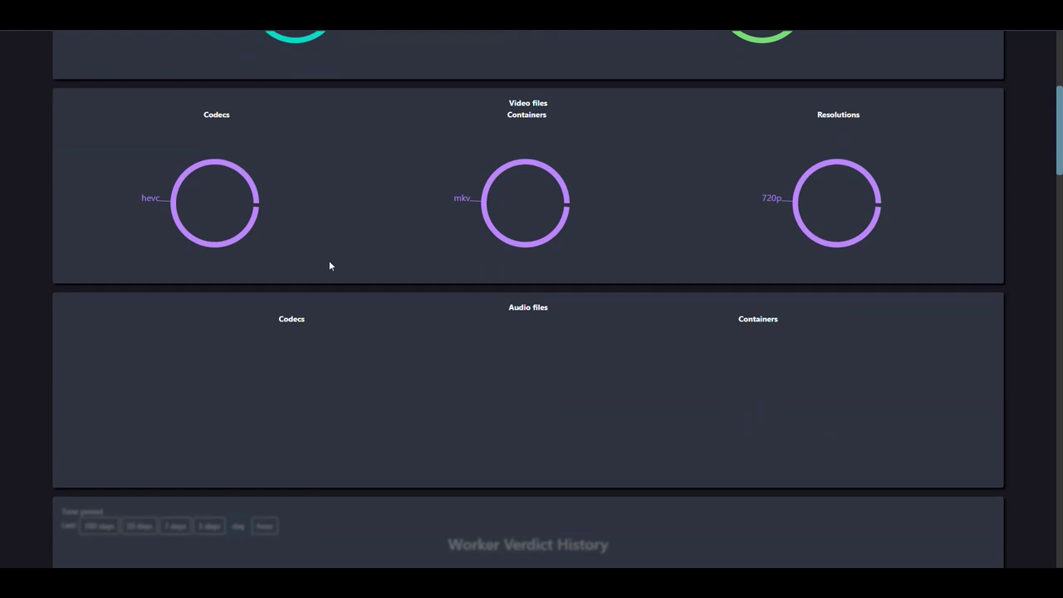
{"action": "scroll", "coordinate": [342, 254], "scroll_direction": "up", "scroll_amount": 2}
{"action": "scroll", "coordinate": [343, 256], "scroll_direction": "down", "scroll_amount": 1}
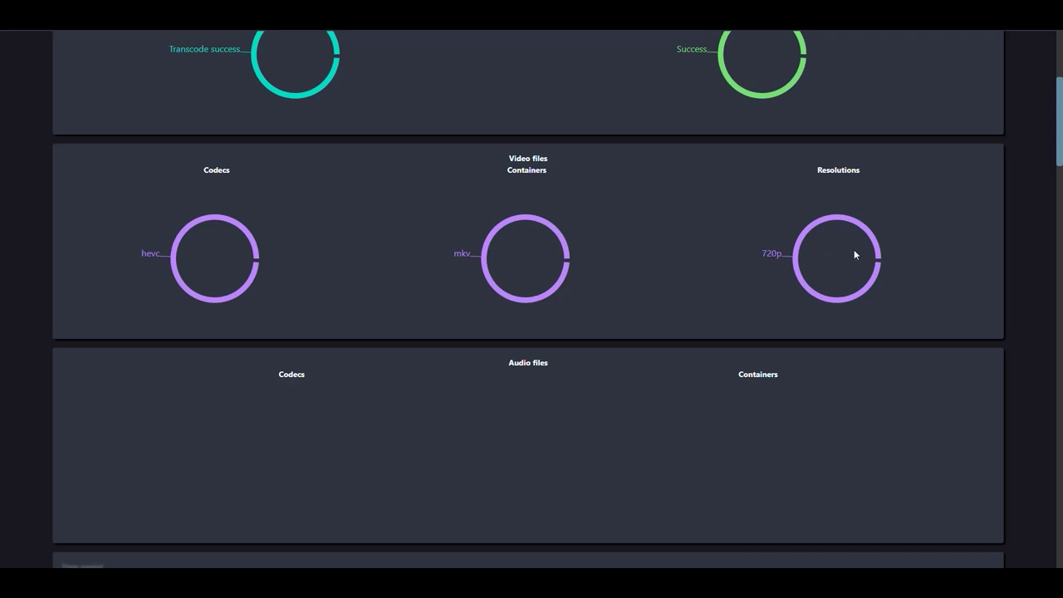
{"action": "scroll", "coordinate": [718, 290], "scroll_direction": "down", "scroll_amount": 3}
- Recheck the space saved in the statistics summary and return to the Tdarr overview page
{"action": "scroll", "coordinate": [664, 279], "scroll_direction": "up", "scroll_amount": 7}
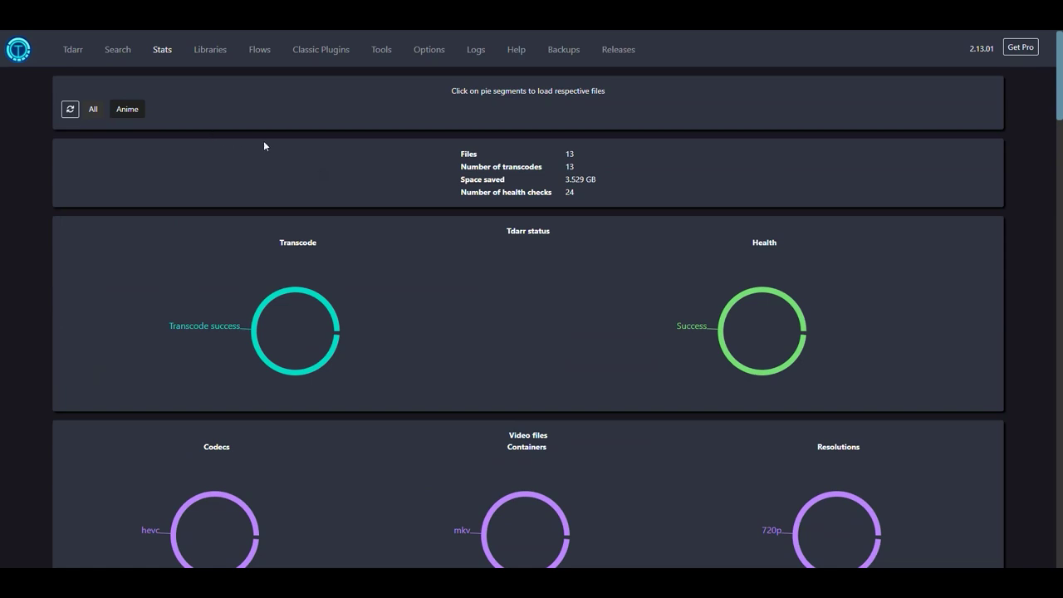
{"action": "mouse_move", "coordinate": [594, 191]}
{"action": "left_mouse_down"}
{"action": "mouse_move", "coordinate": [600, 175]}
{"action": "mouse_move", "coordinate": [582, 178]}
{"action": "left_mouse_up"}
{"action": "left_click", "coordinate": [75, 52]}
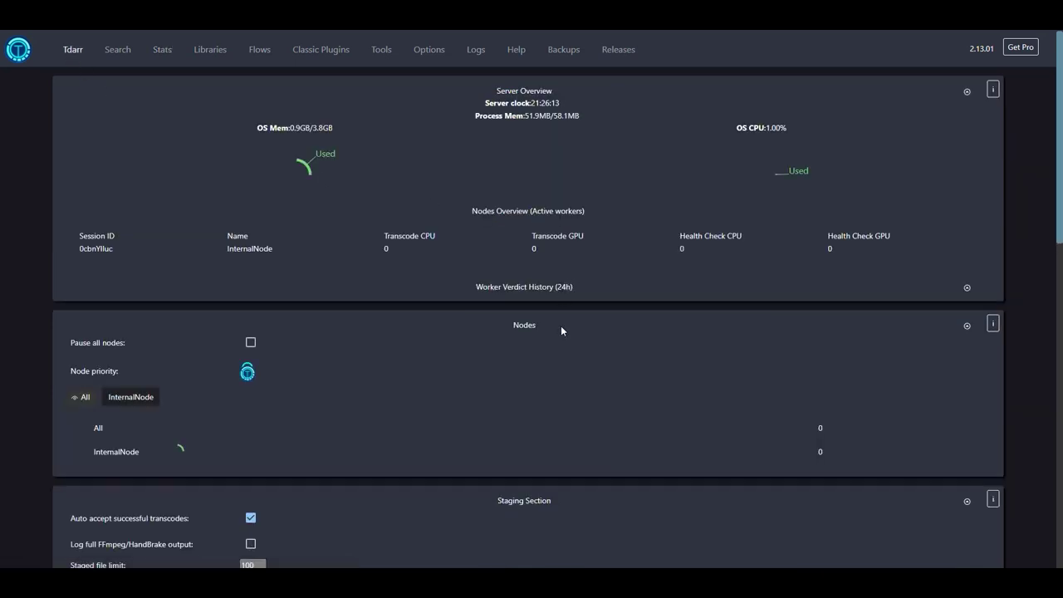